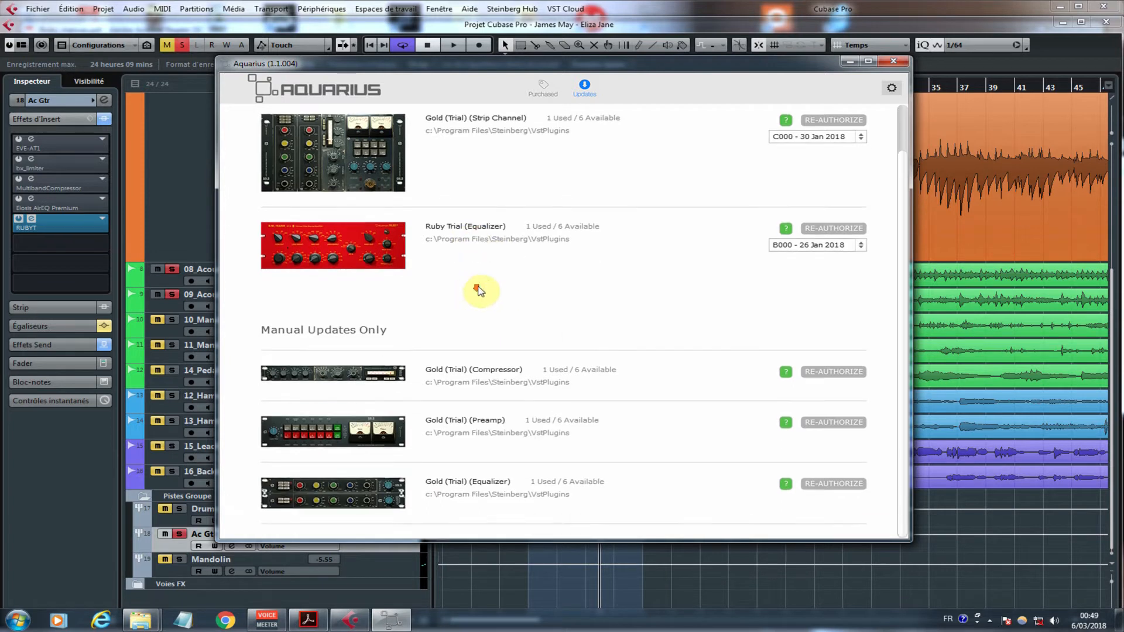
# Step: Read the history of the VT-5 equalizer and view its hardware photos in Ruby_manual.pdf in Adobe Acrobat Reader
pyautogui.scroll(1, 598, 303)
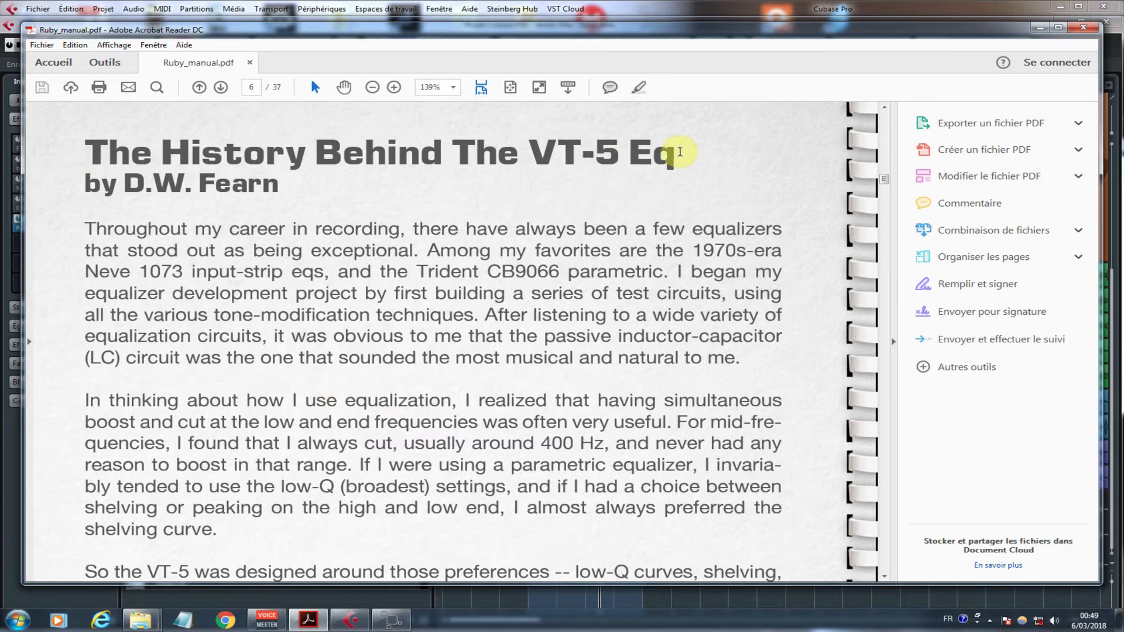
pyautogui.scroll(-3, 427, 141)
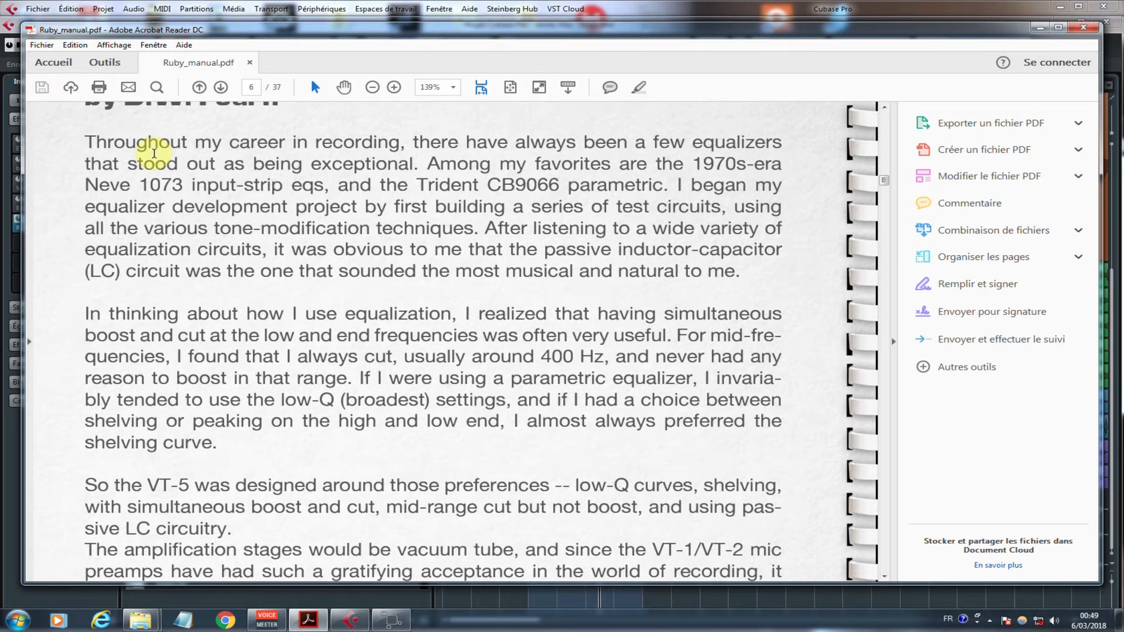
pyautogui.scroll(-1, 154, 154)
pyautogui.scroll(1, 151, 156)
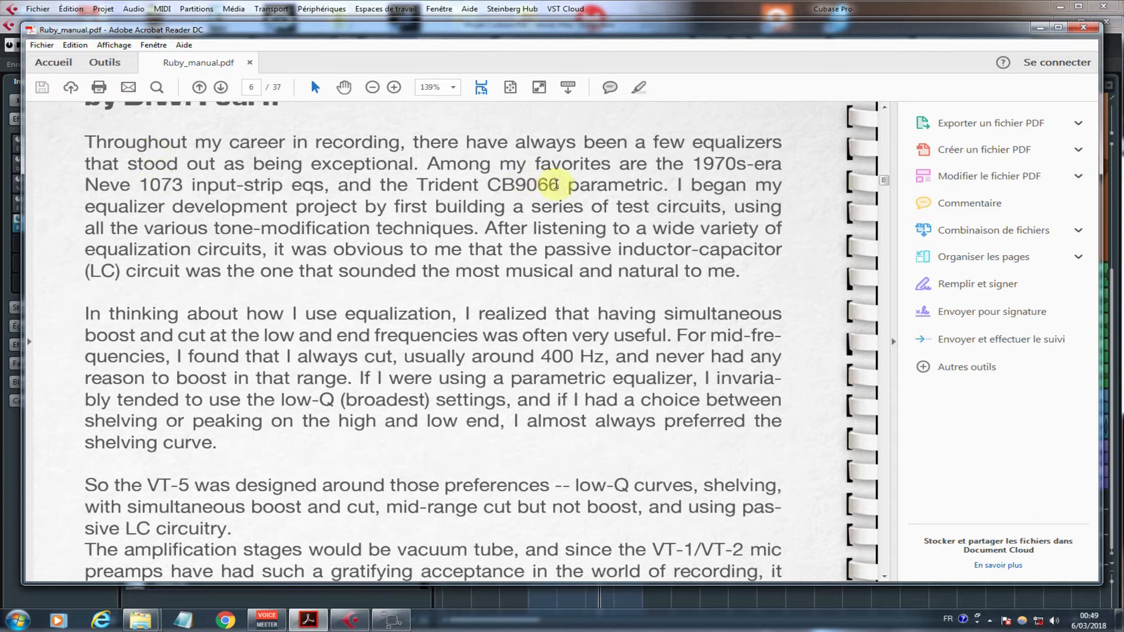
pyautogui.scroll(-5, 375, 179)
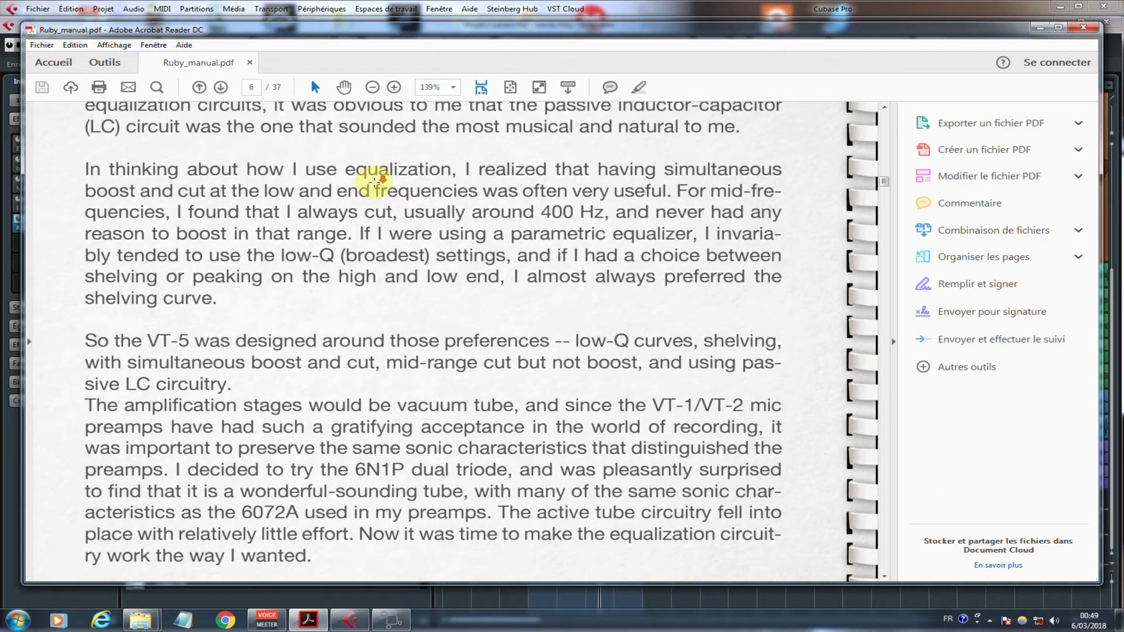
pyautogui.scroll(-18, 374, 182)
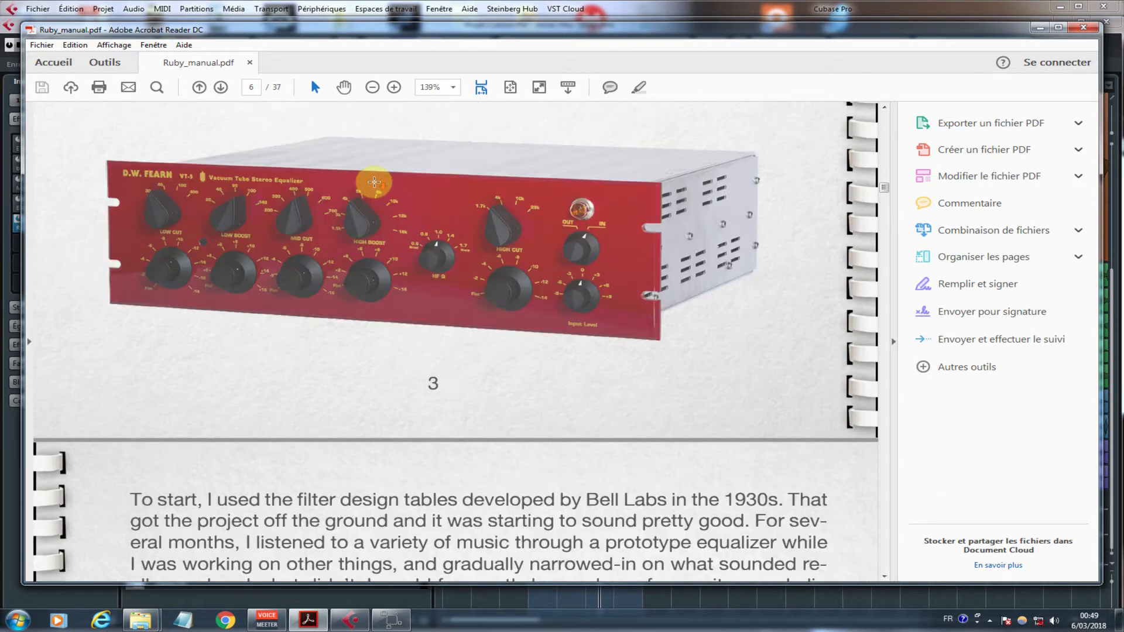
pyautogui.scroll(-20, 374, 182)
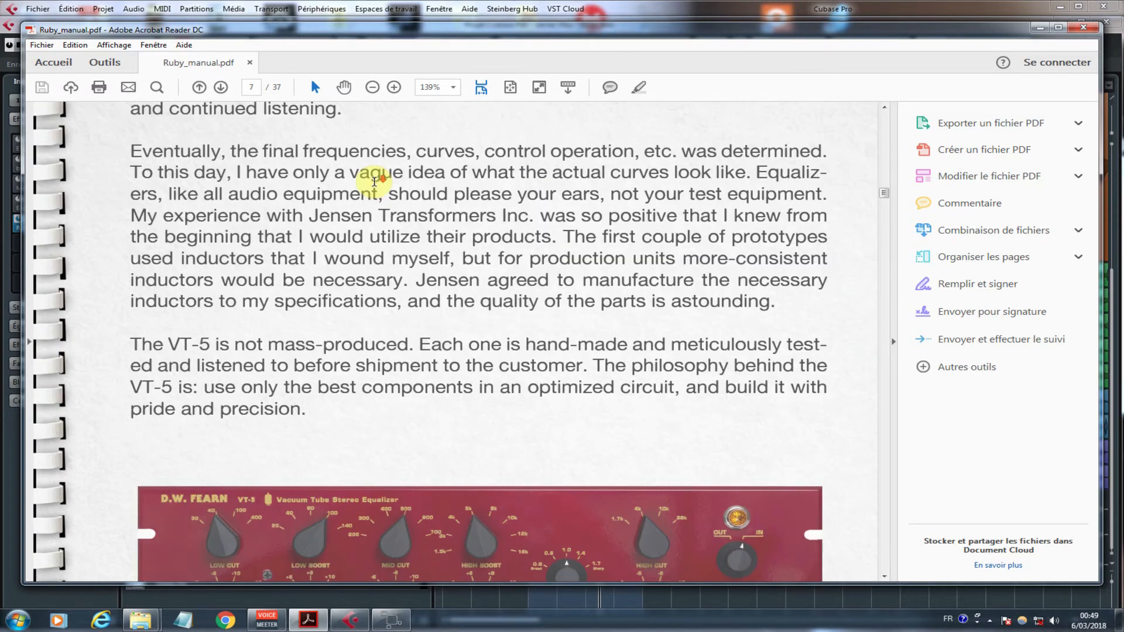
pyautogui.scroll(10, 375, 182)
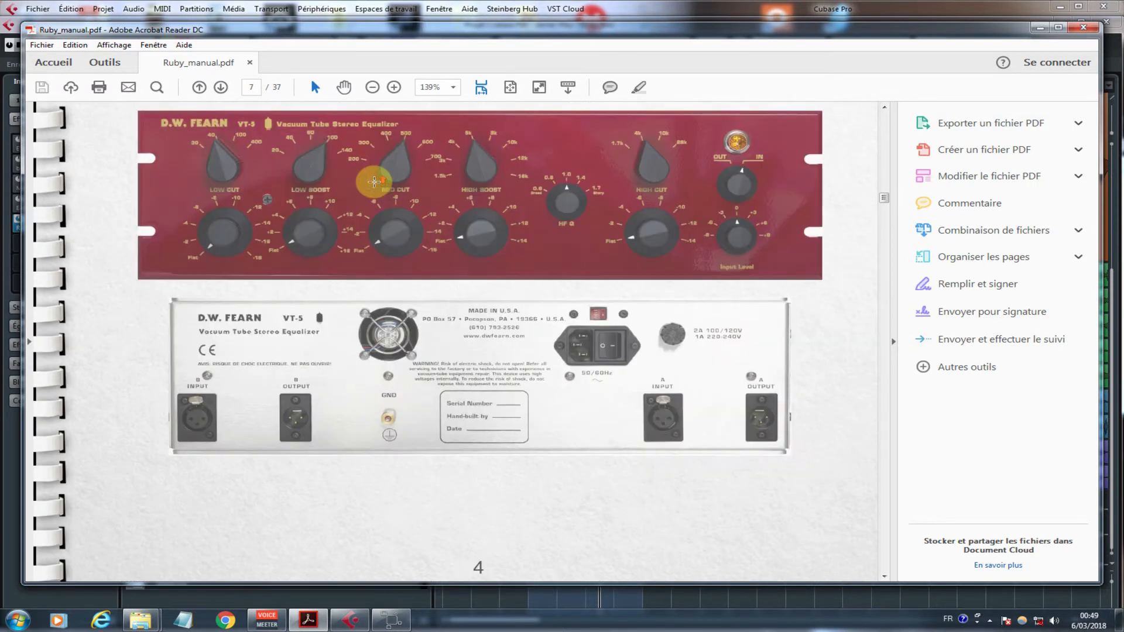
pyautogui.scroll(4, 375, 182)
# Step: Examine the EQ features section of the manual, comparing the Low Boost frequency curves with Low Cut at 30 and flat gain
pyautogui.scroll(-11, 374, 181)
pyautogui.scroll(-15, 374, 182)
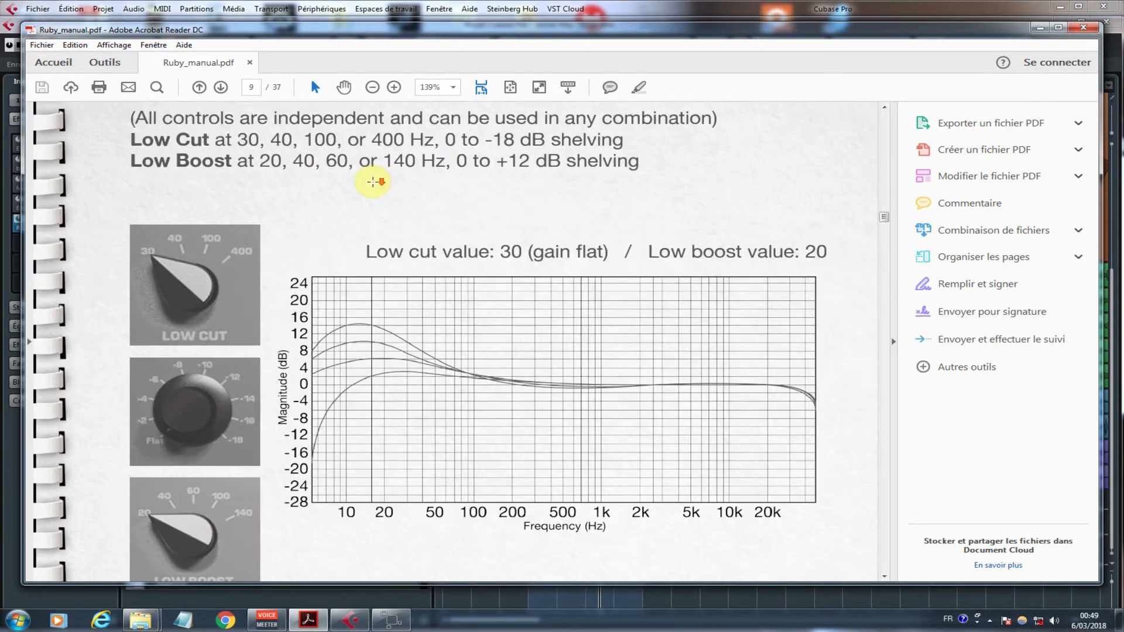
pyautogui.scroll(1, 326, 389)
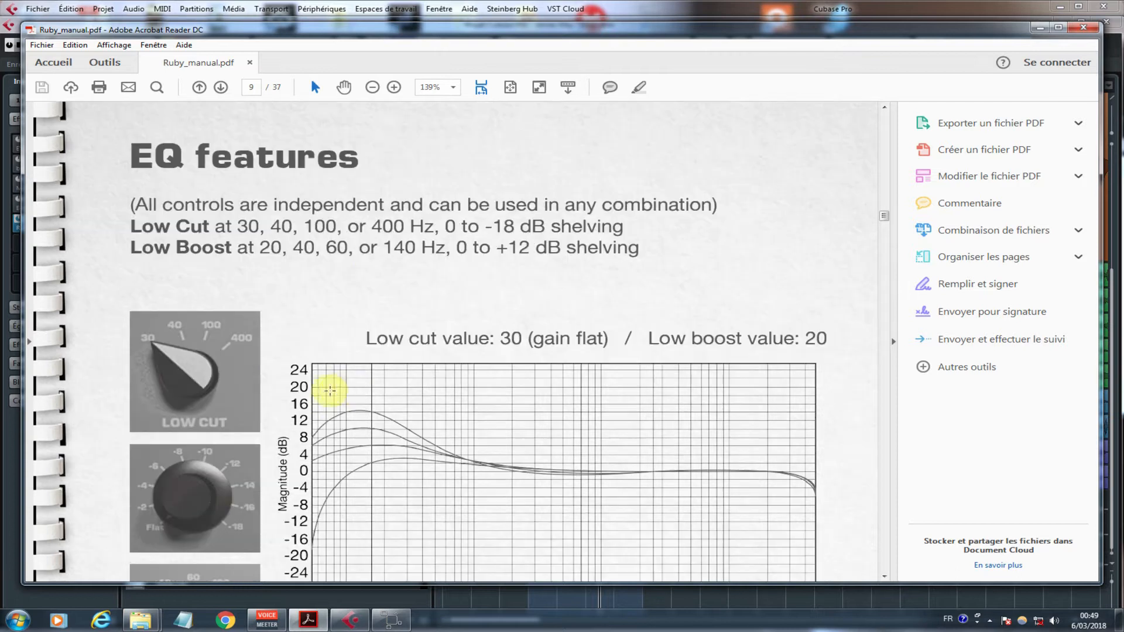
pyautogui.scroll(-2, 329, 230)
pyautogui.scroll(-15, 349, 246)
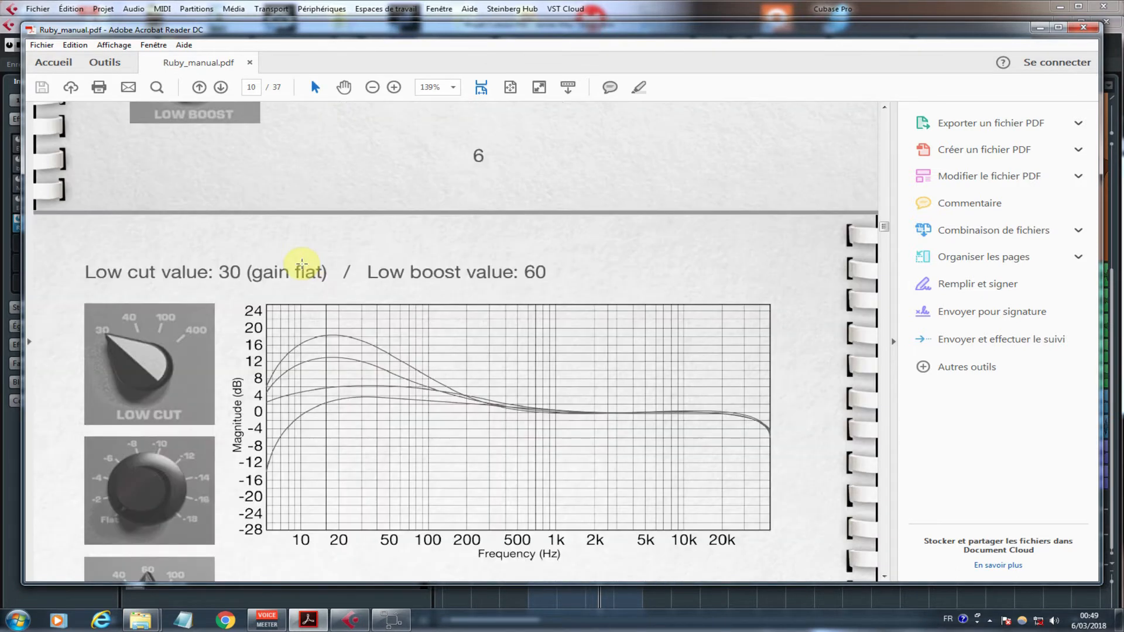
pyautogui.scroll(-7, 293, 269)
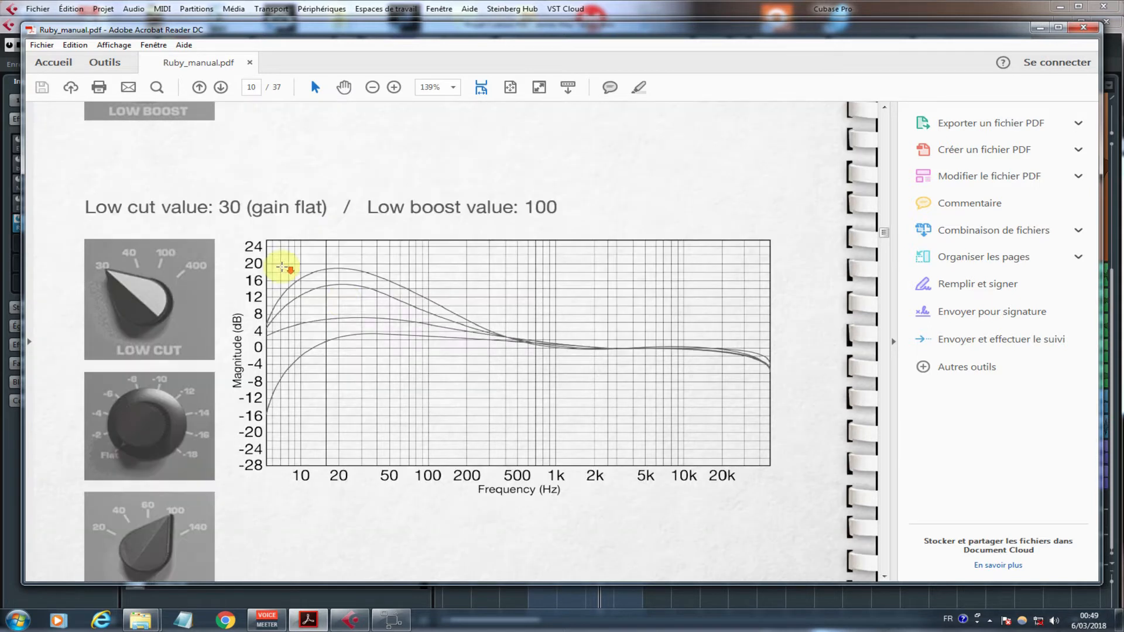
pyautogui.scroll(-10, 346, 301)
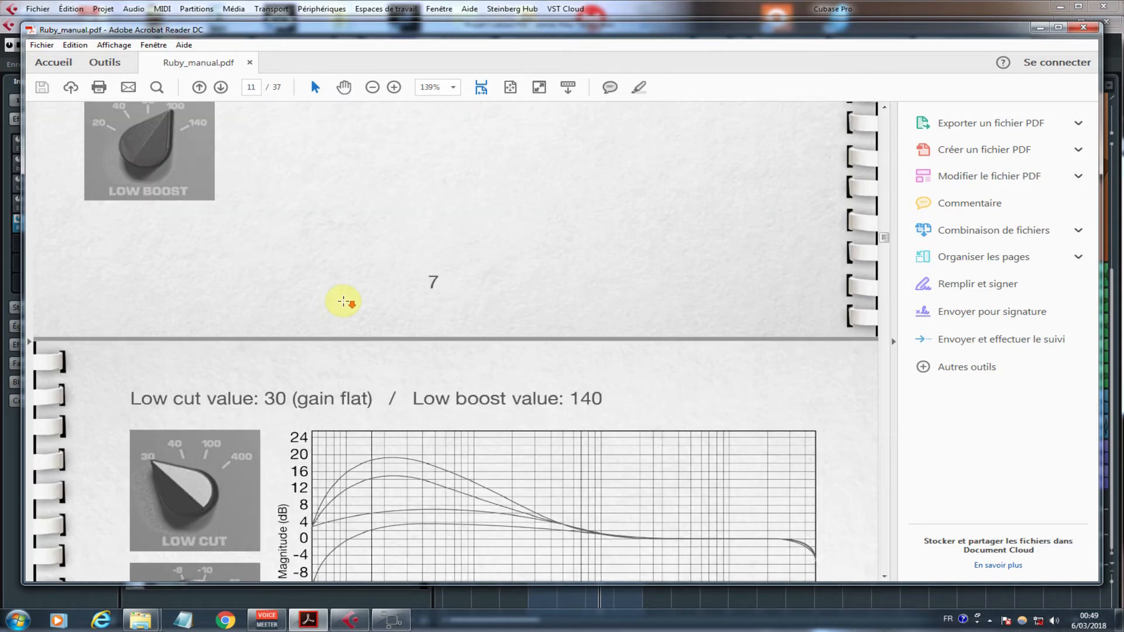
# Step: In the RUBYT equalizer in Cubase, turn the Low Cut gain to Flat and set the Low Cut frequency to 30
pyautogui.moveTo(414, 354); pyautogui.dragTo(414, 374)
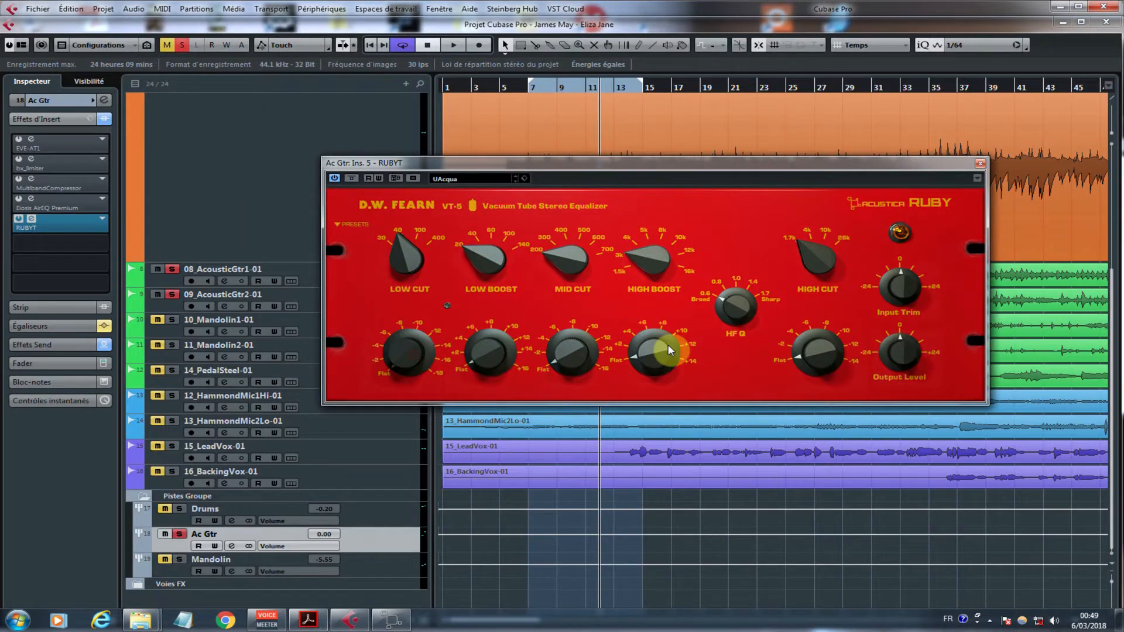
pyautogui.moveTo(405, 246); pyautogui.dragTo(398, 280)
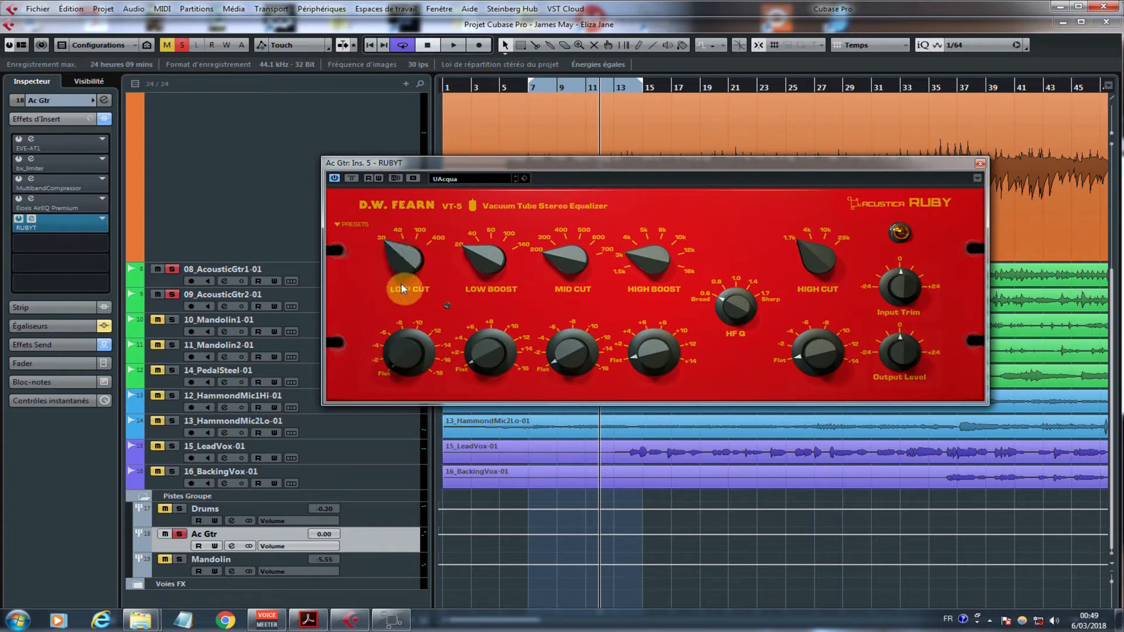
# Step: Look through the equalizer's DW FEARN presets without loading one, and try the lamp switch above Input Trim
pyautogui.click(364, 221)
pyautogui.moveTo(371, 241)
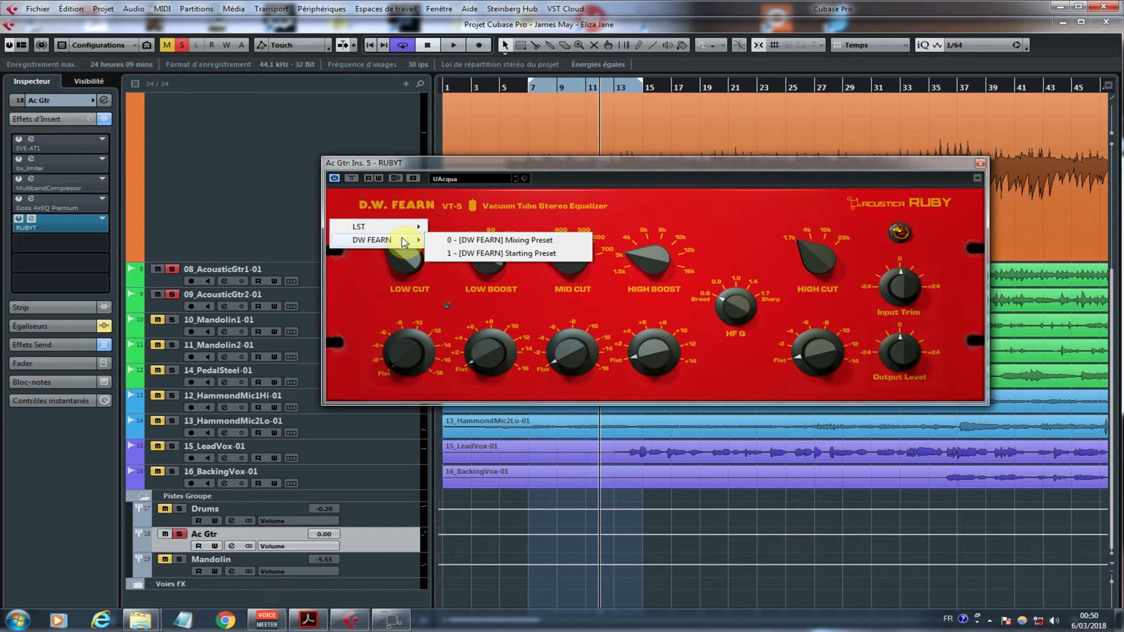
pyautogui.click(448, 213)
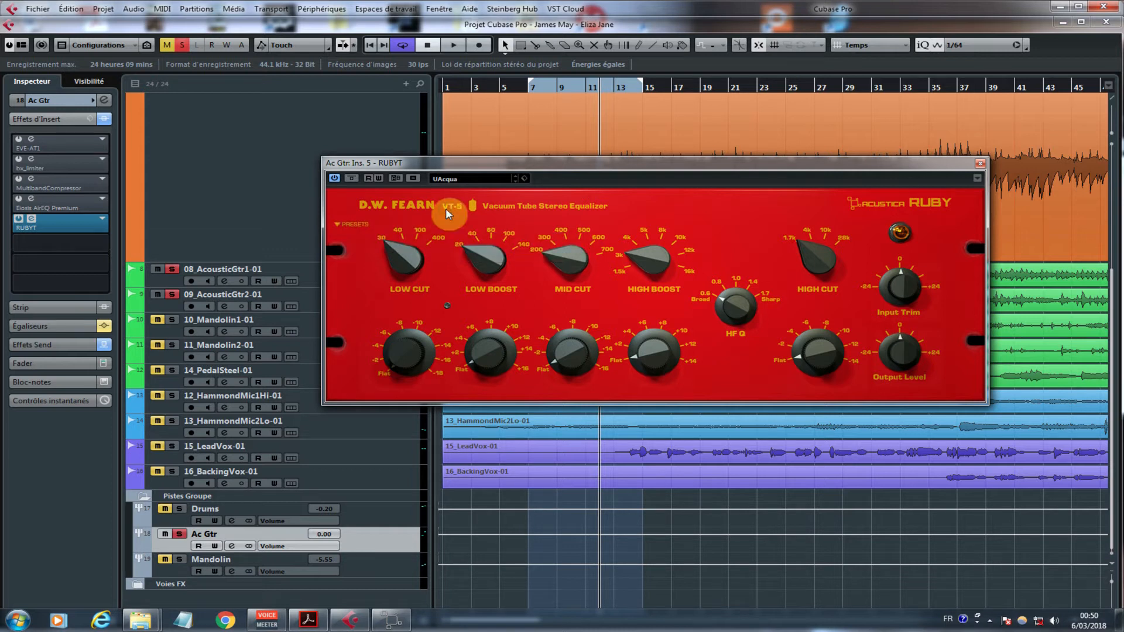
pyautogui.click(358, 223)
pyautogui.click(374, 245)
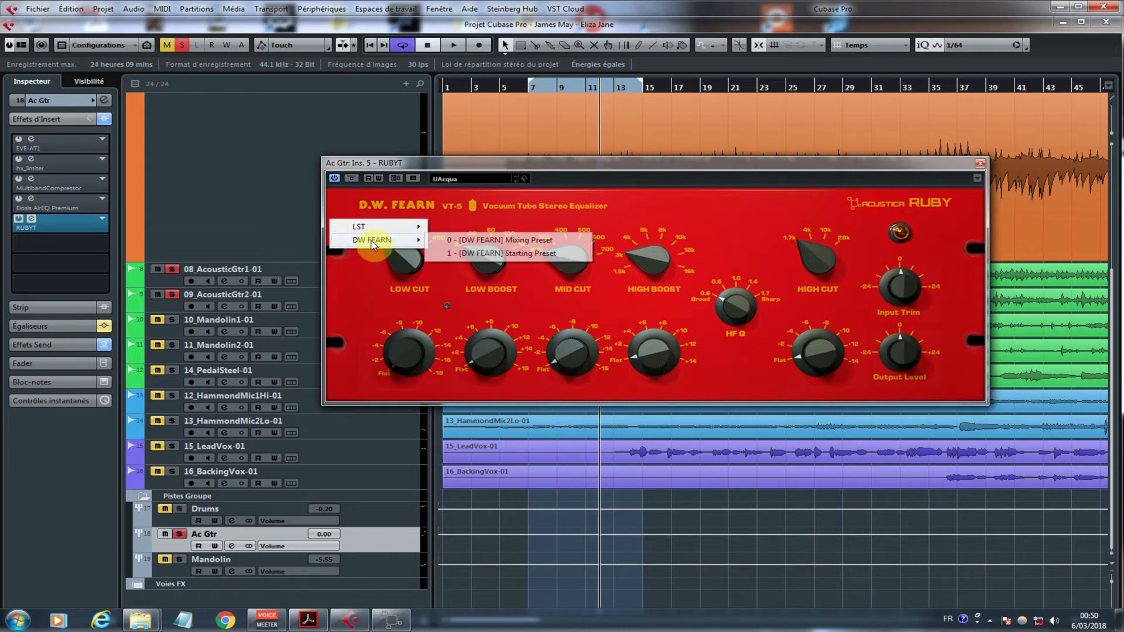
pyautogui.click(375, 271)
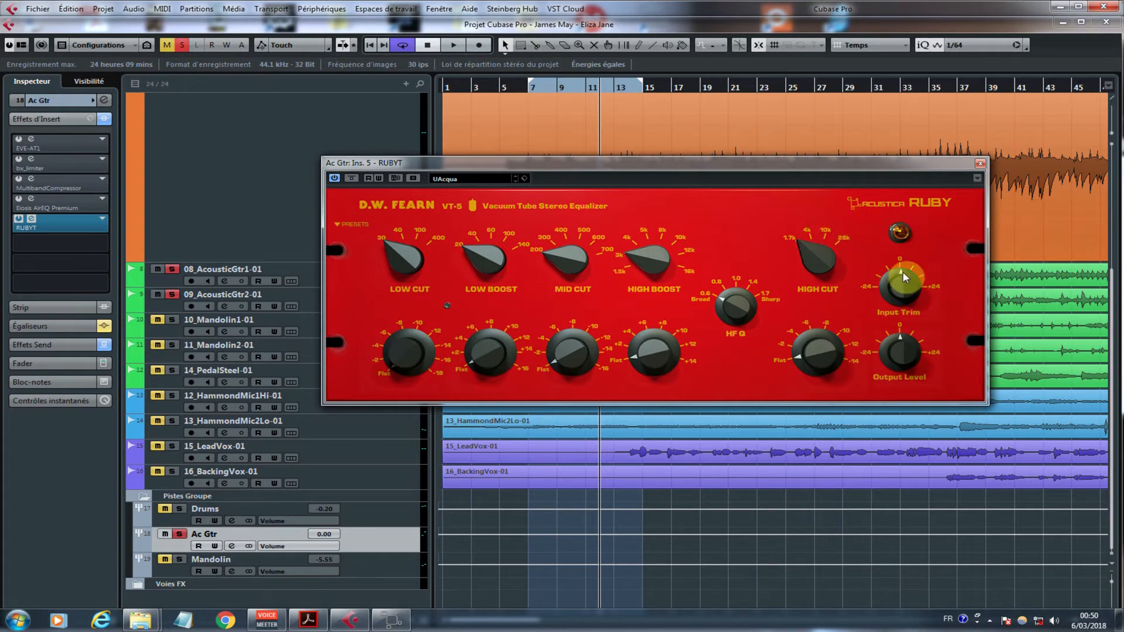
pyautogui.click(904, 238)
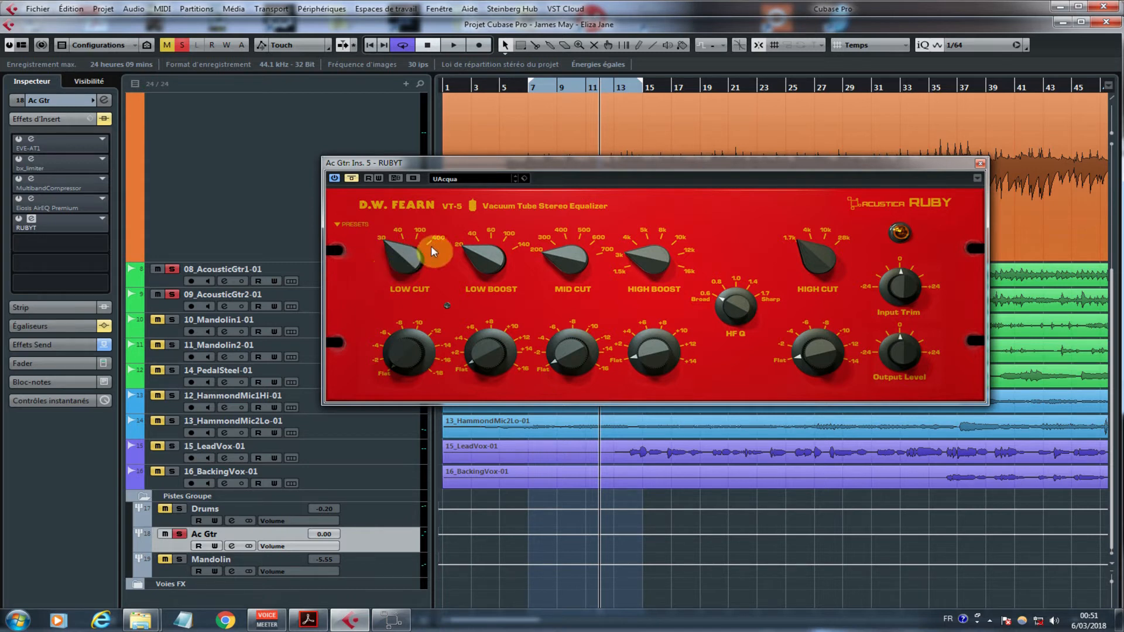
# Step: Unsolo the Ac Gtr group and listen to the full mix from about bar 2, stopping playback near bar 19
pyautogui.click(179, 534)
pyautogui.click(466, 87)
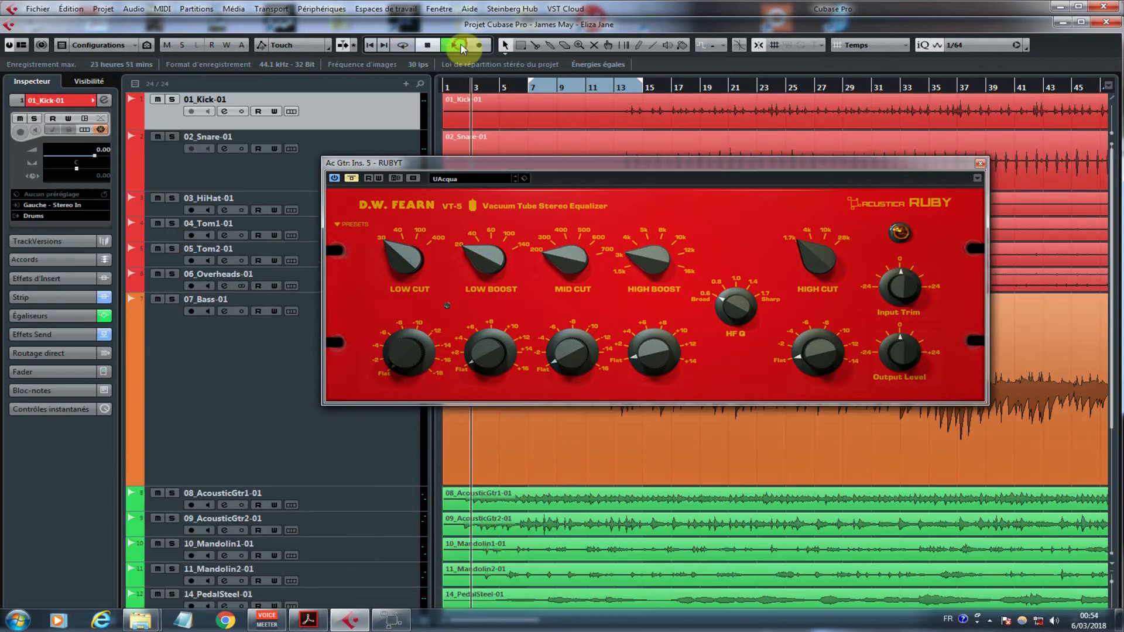
pyautogui.click(457, 47)
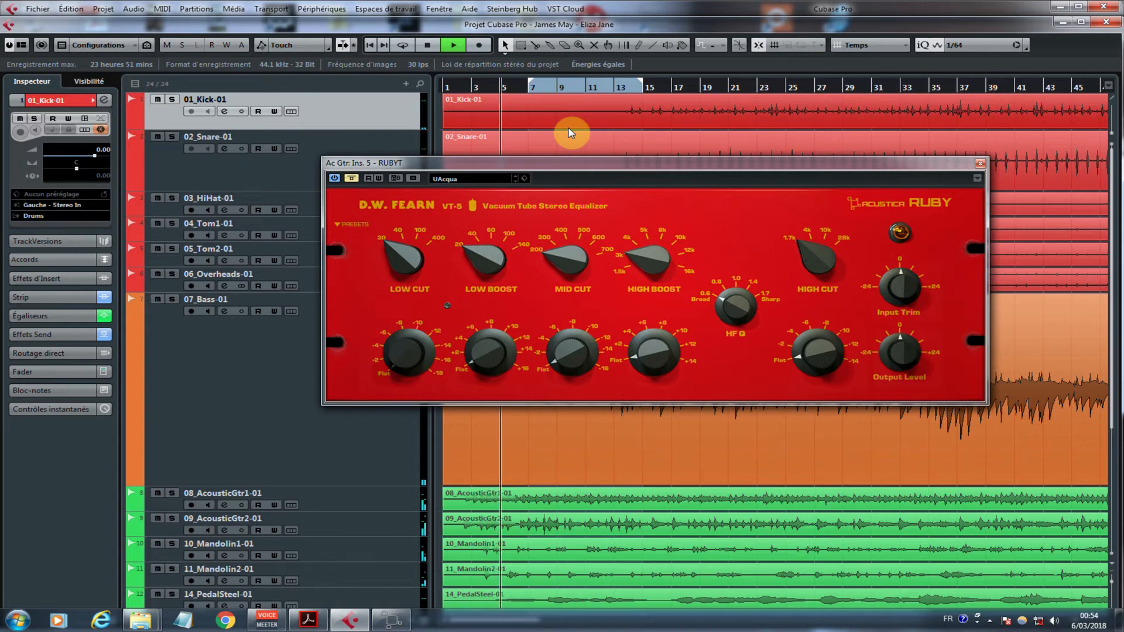
pyautogui.scroll(-4, 233, 263)
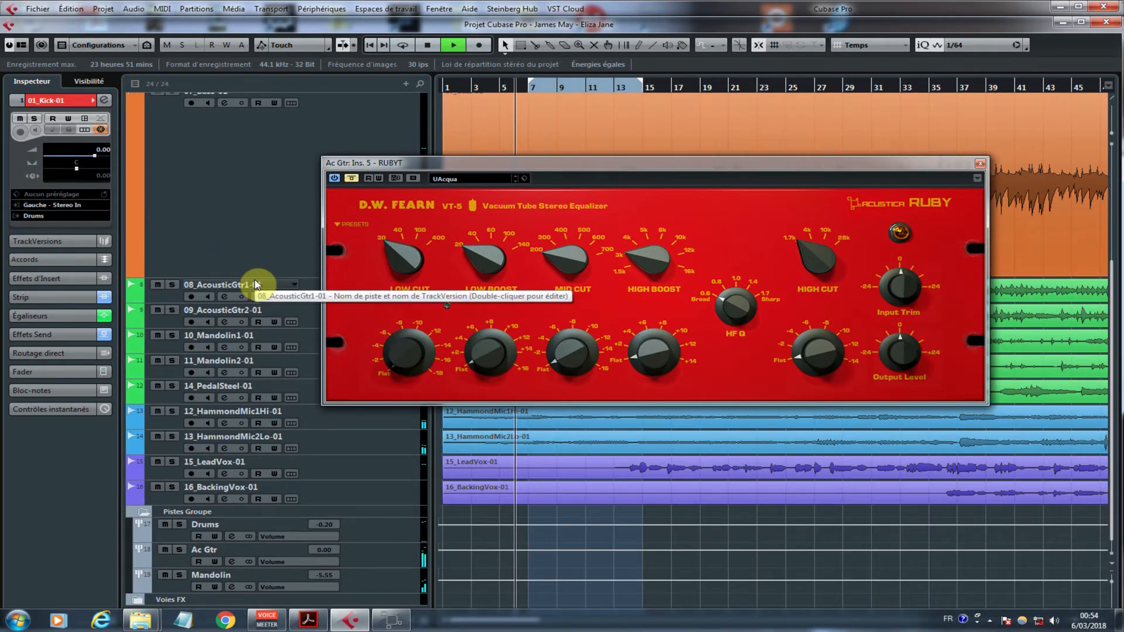
pyautogui.scroll(-1, 257, 280)
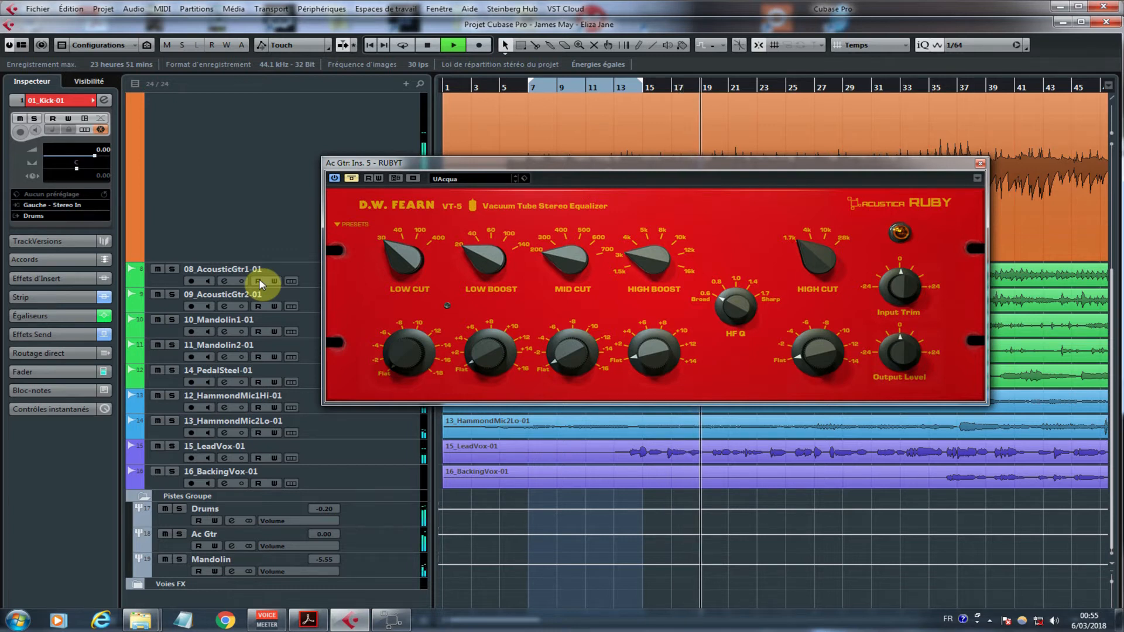
pyautogui.press('space')
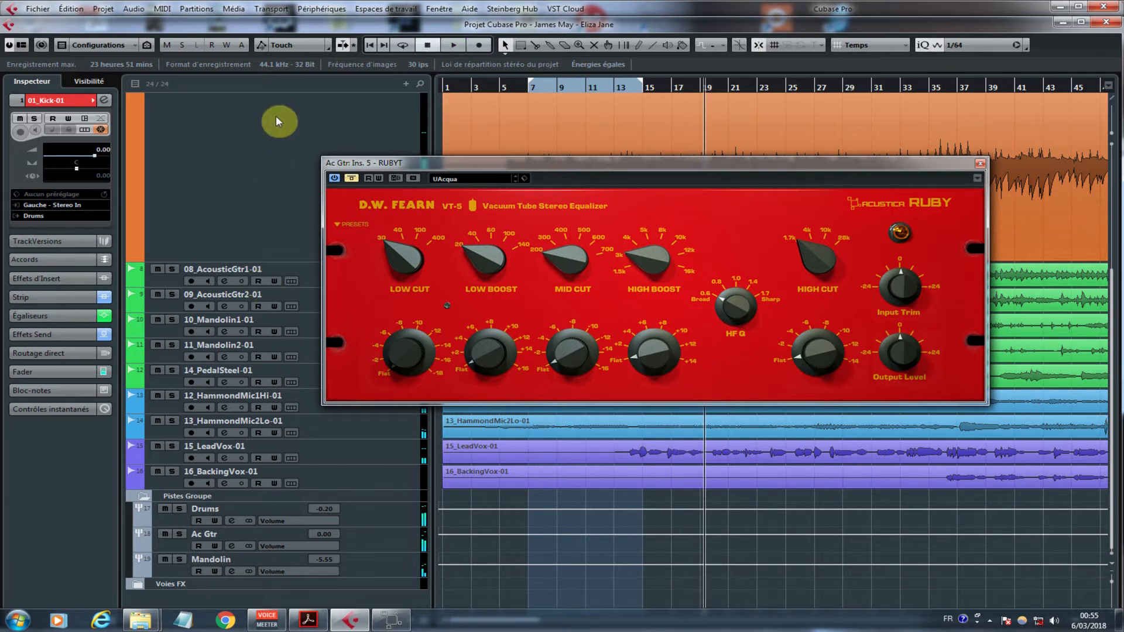
# Step: Solo and select the Ac Gtr group, and listen to it from about bar 5 with the equalizer bypassed
pyautogui.click(499, 89)
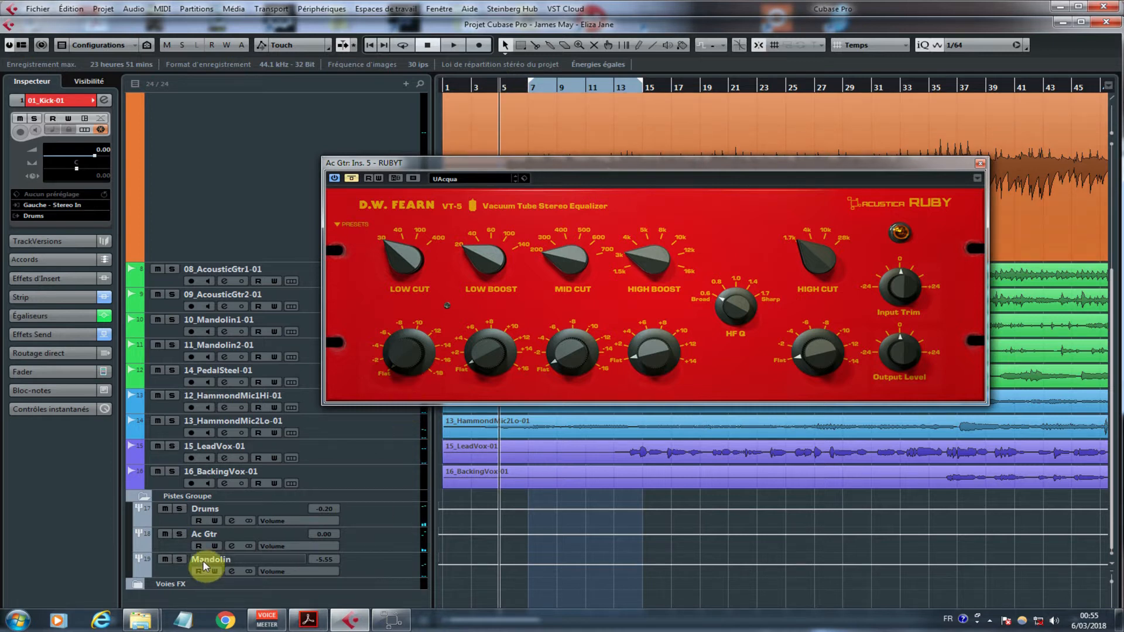
pyautogui.click(180, 534)
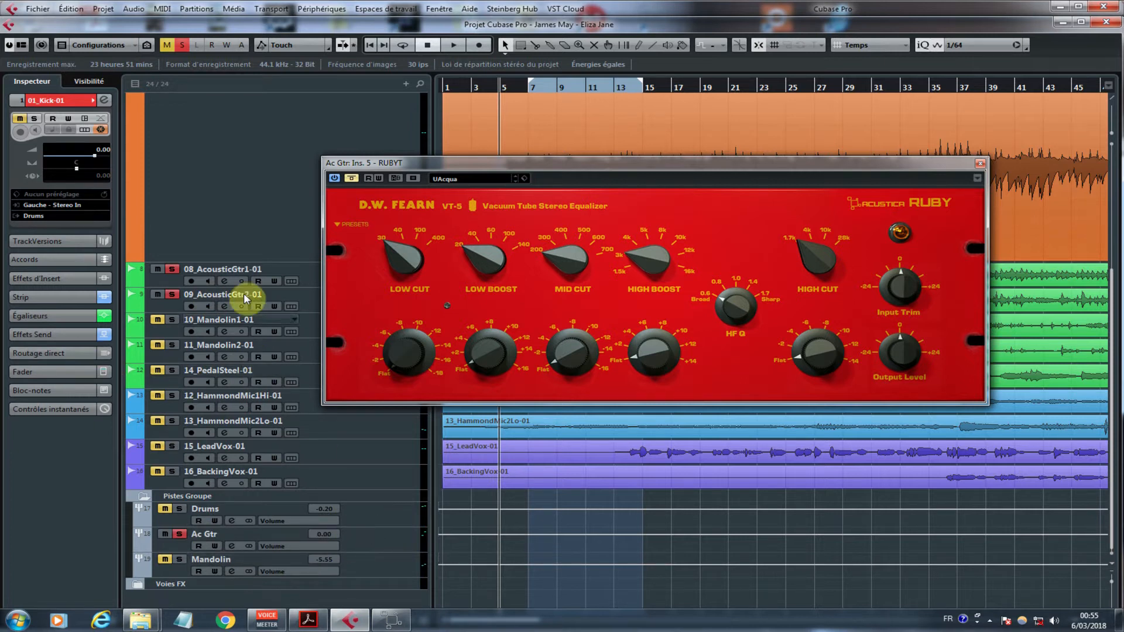
pyautogui.click(243, 270)
pyautogui.click(234, 296)
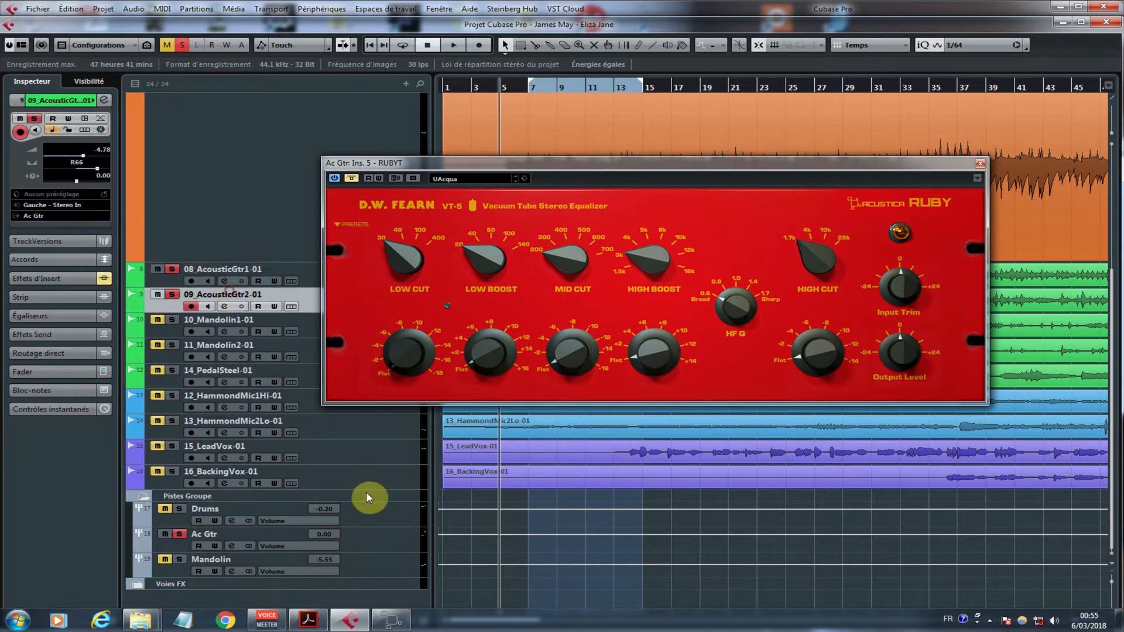
pyautogui.click(377, 534)
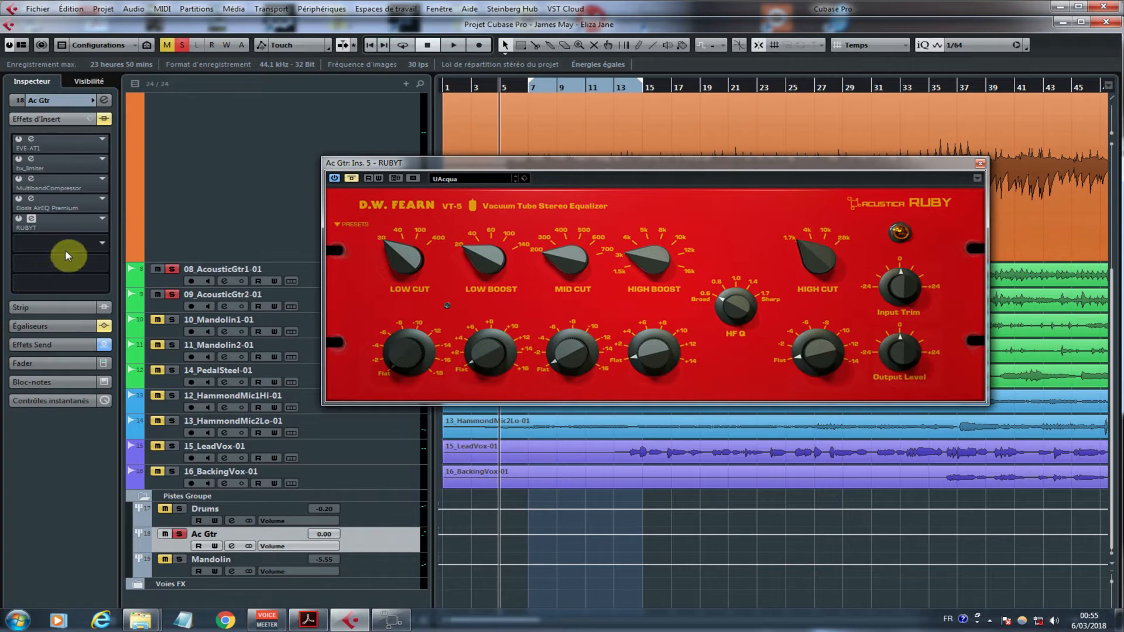
pyautogui.press('space')
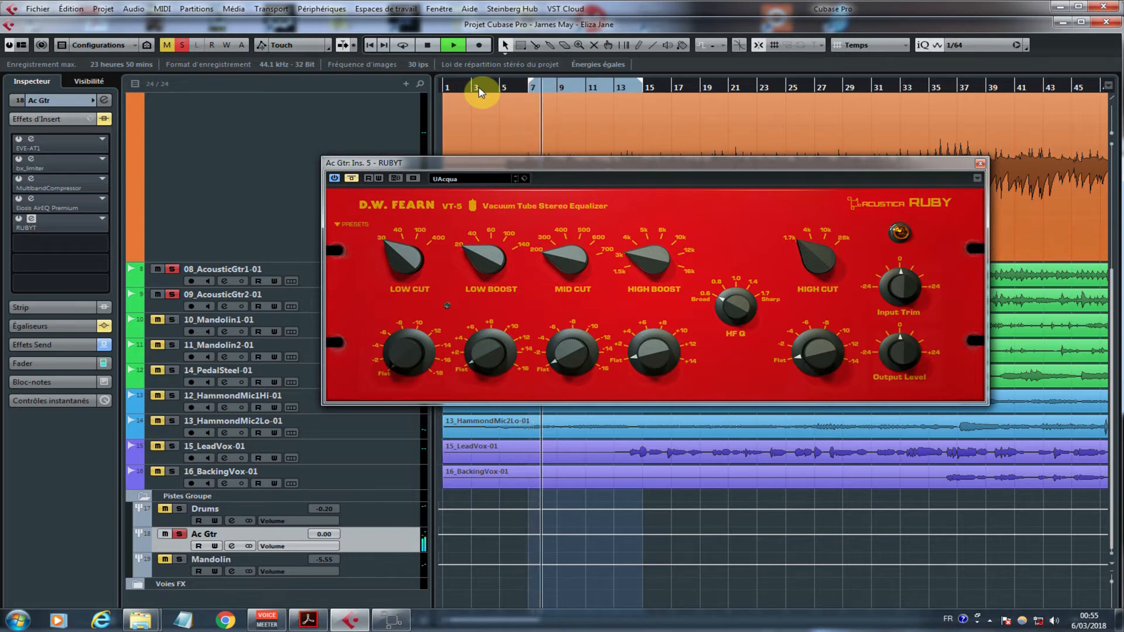
pyautogui.press('space')
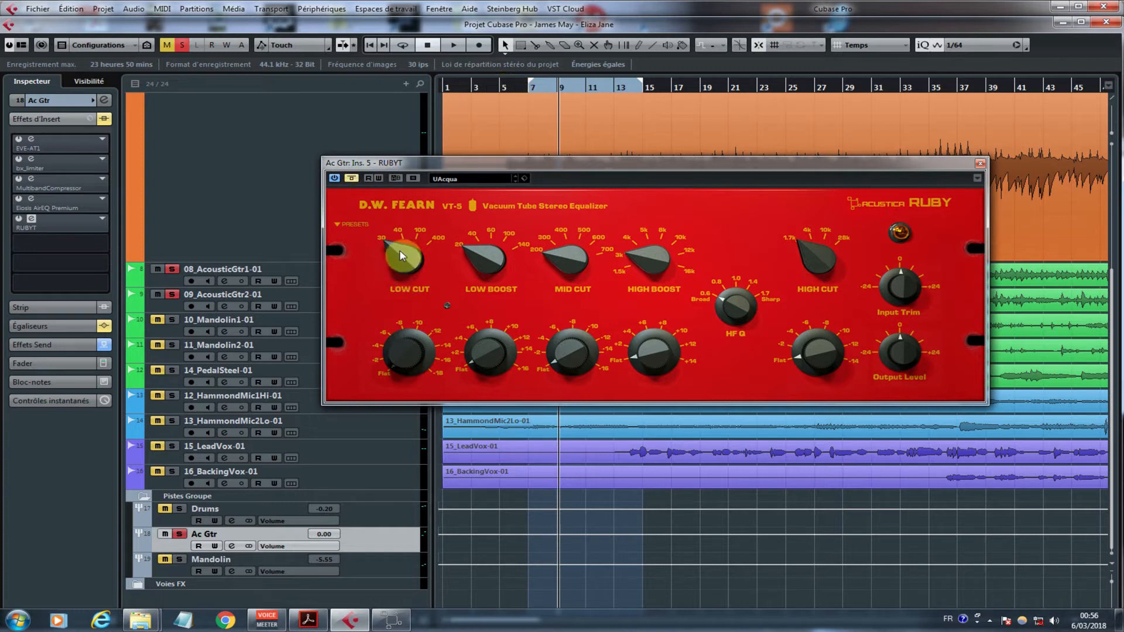
# Step: Set the equalizer's Low Cut frequency to 40 and switch off the plug-in's bypass, keeping Ac Gtr soloed
pyautogui.click(179, 535)
pyautogui.moveTo(408, 230); pyautogui.dragTo(409, 222)
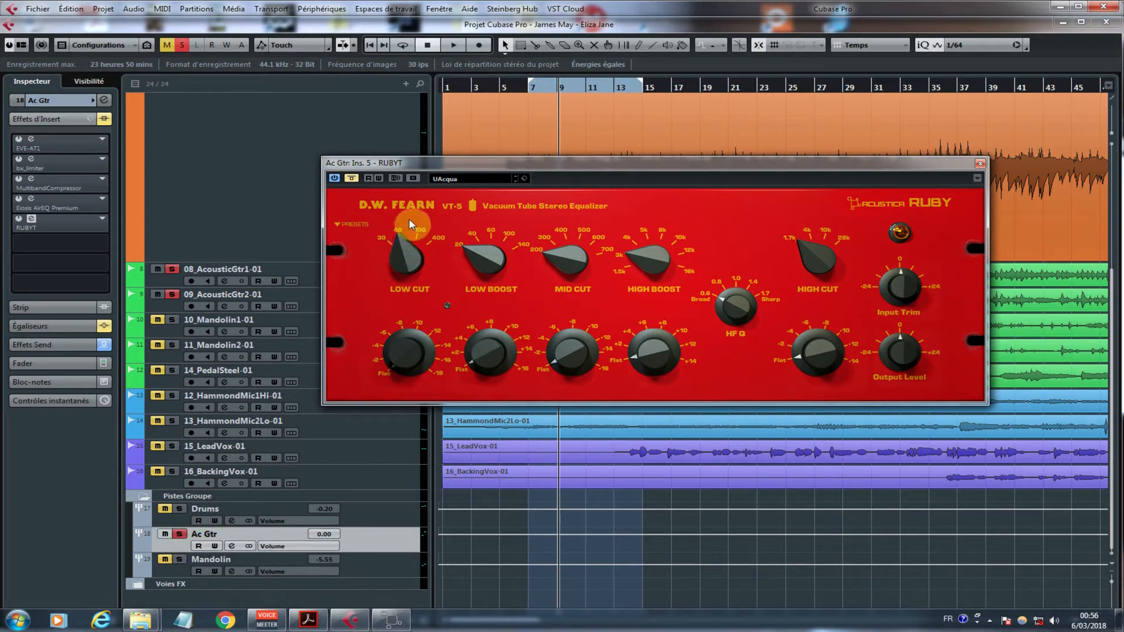
pyautogui.click(350, 179)
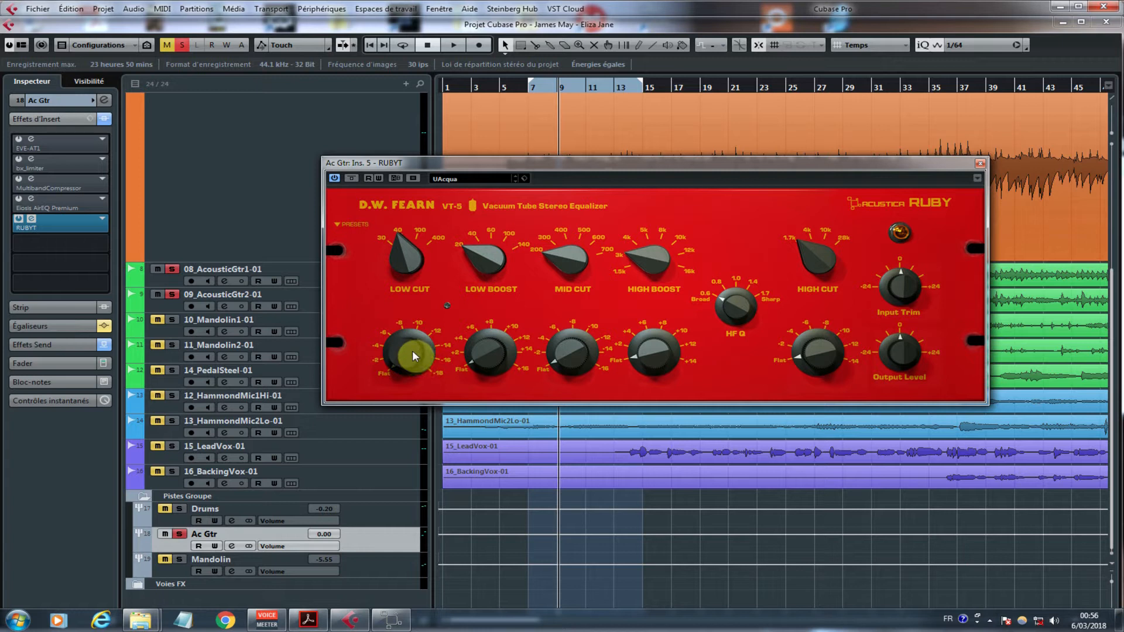
# Step: Play the soloed guitars from about bar 5 while sweeping the Low Cut gain up to 18, and return it to Flat
pyautogui.doubleClick(497, 86)
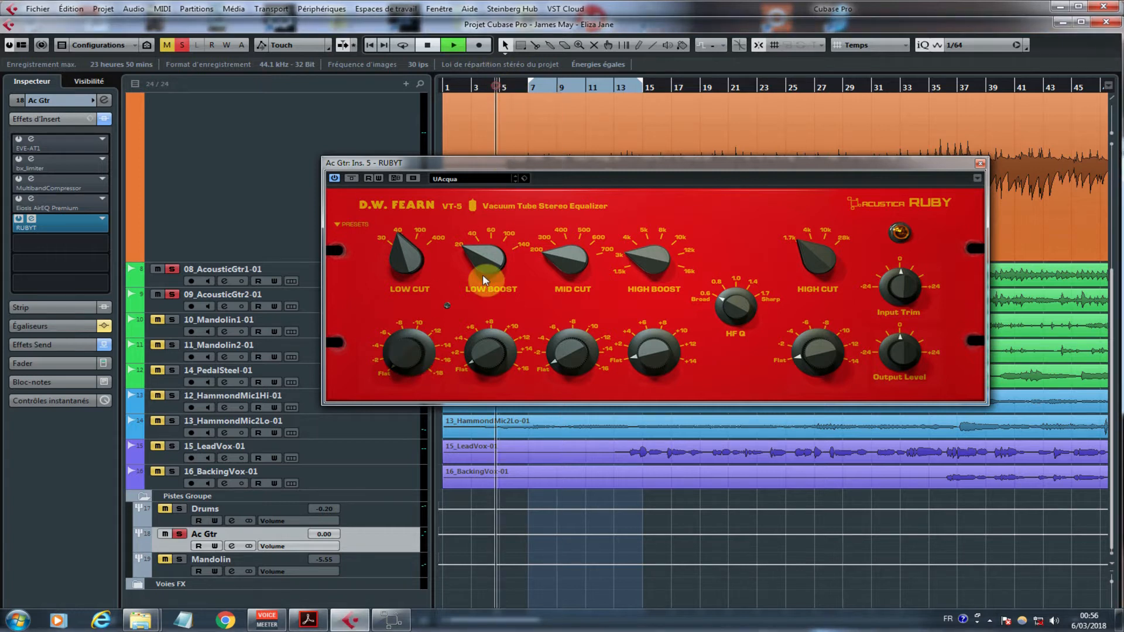
pyautogui.moveTo(423, 357); pyautogui.dragTo(440, 253)
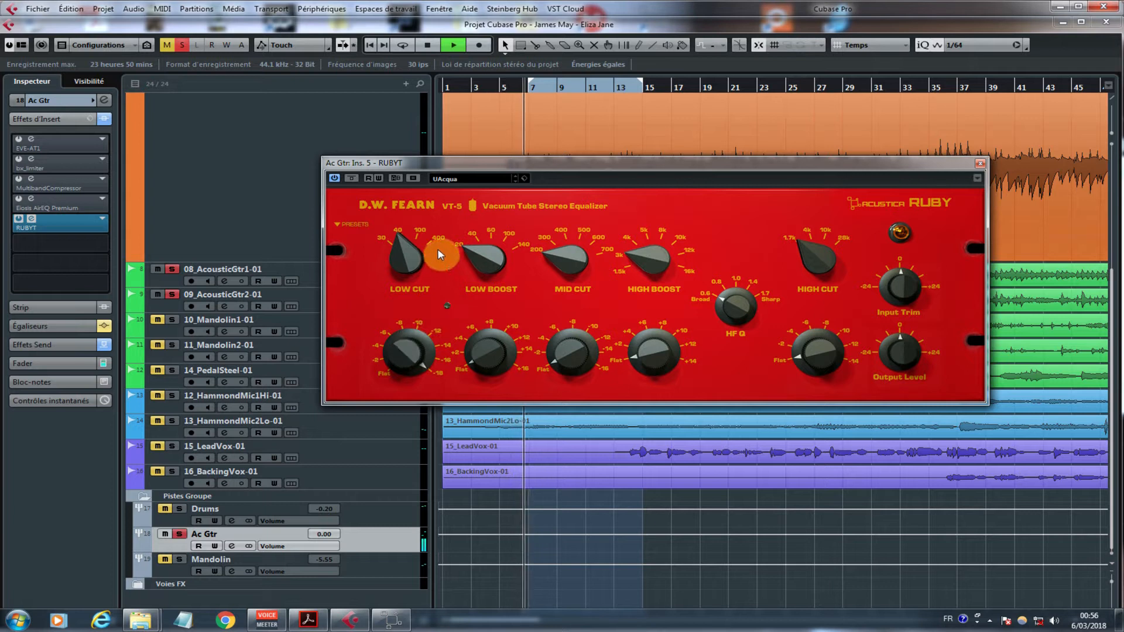
pyautogui.moveTo(437, 248); pyautogui.dragTo(438, 335)
pyautogui.press('space')
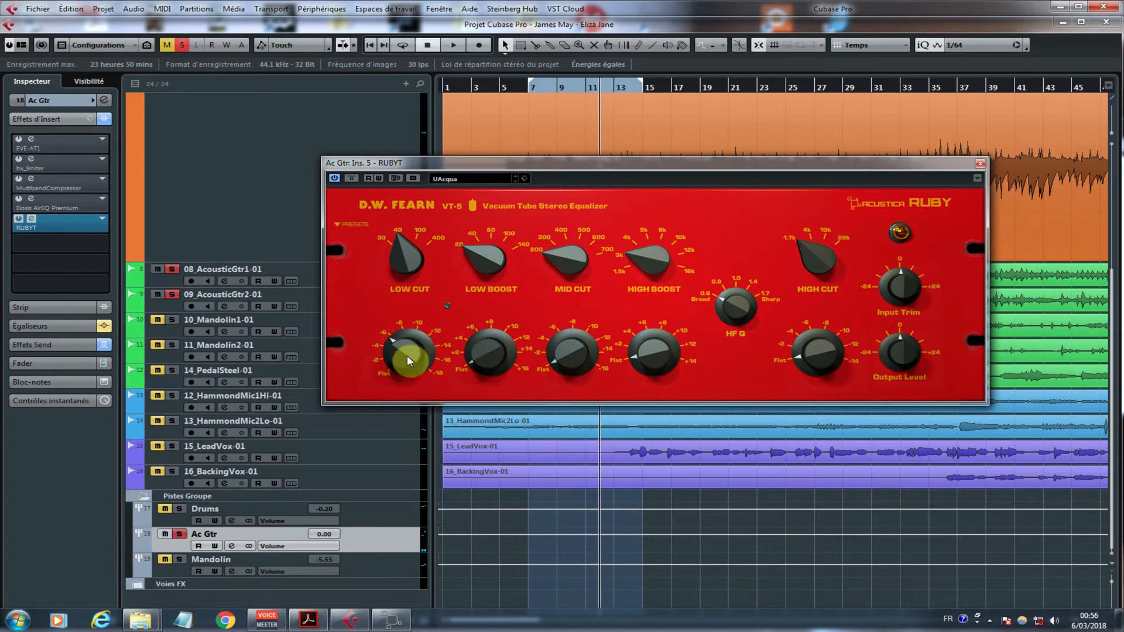
pyautogui.moveTo(398, 343); pyautogui.dragTo(443, 378)
pyautogui.moveTo(412, 360)
pyautogui.mouseDown()
pyautogui.moveTo(410, 304)
pyautogui.moveTo(409, 382)
pyautogui.mouseUp()
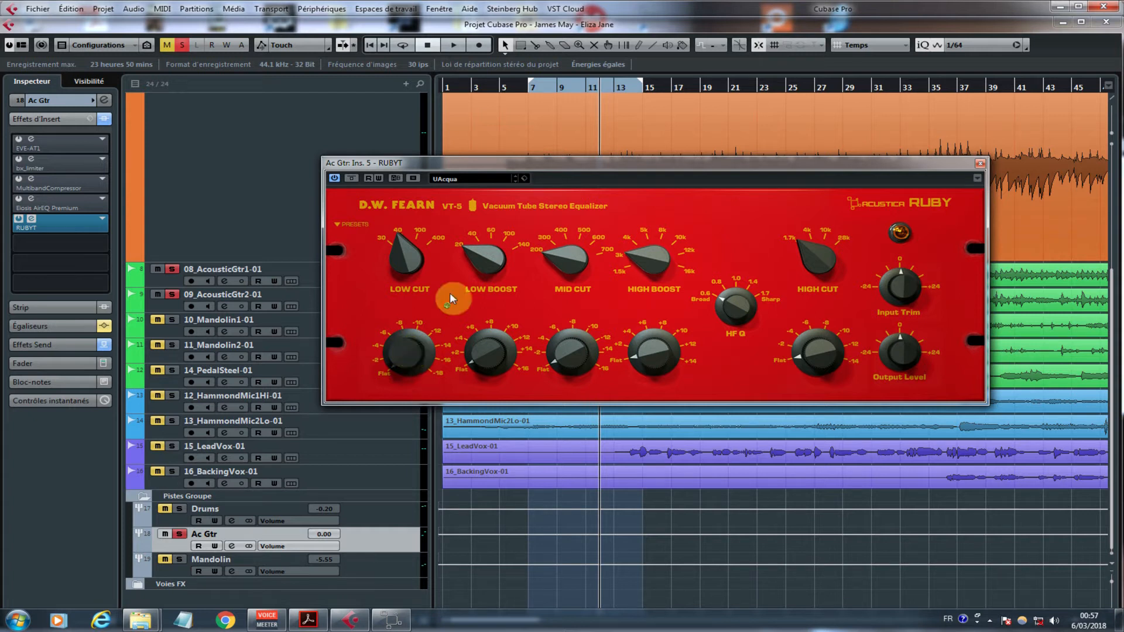
# Step: Sweep the Low Cut gain up and down repeatedly during playback from about bar 5, finish at Flat, and stop near bar 10
pyautogui.click(501, 87)
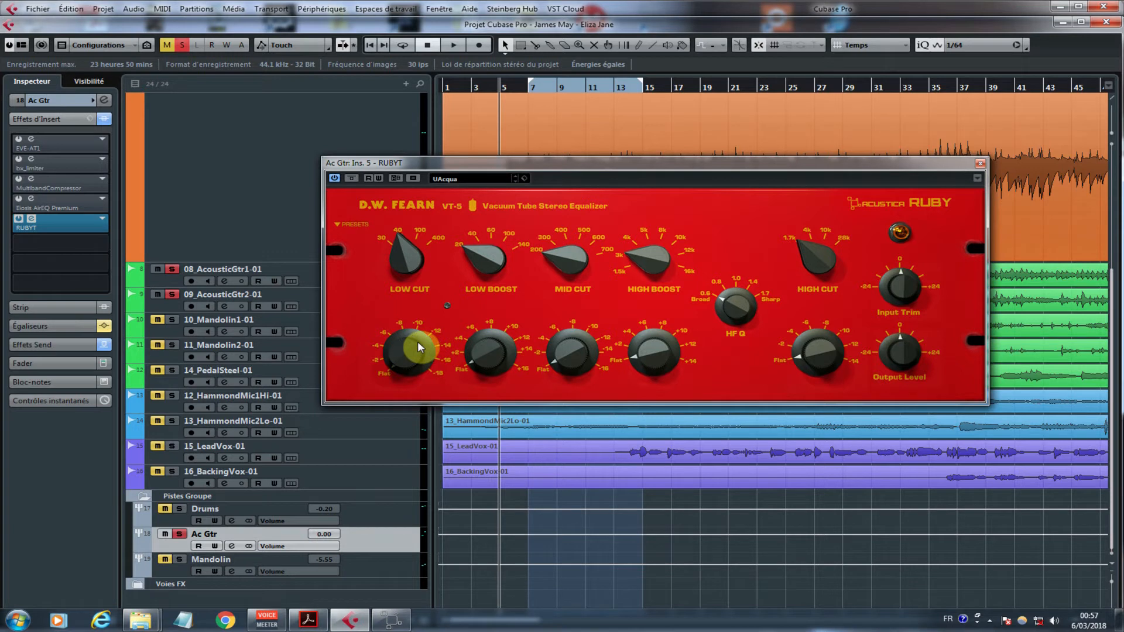
pyautogui.moveTo(409, 349); pyautogui.dragTo(444, 158)
pyautogui.moveTo(404, 353); pyautogui.dragTo(225, 631)
pyautogui.moveTo(405, 353); pyautogui.dragTo(533, 36)
pyautogui.moveTo(413, 352); pyautogui.dragTo(378, 629)
pyautogui.moveTo(404, 375); pyautogui.dragTo(529, 219)
pyautogui.press('space')
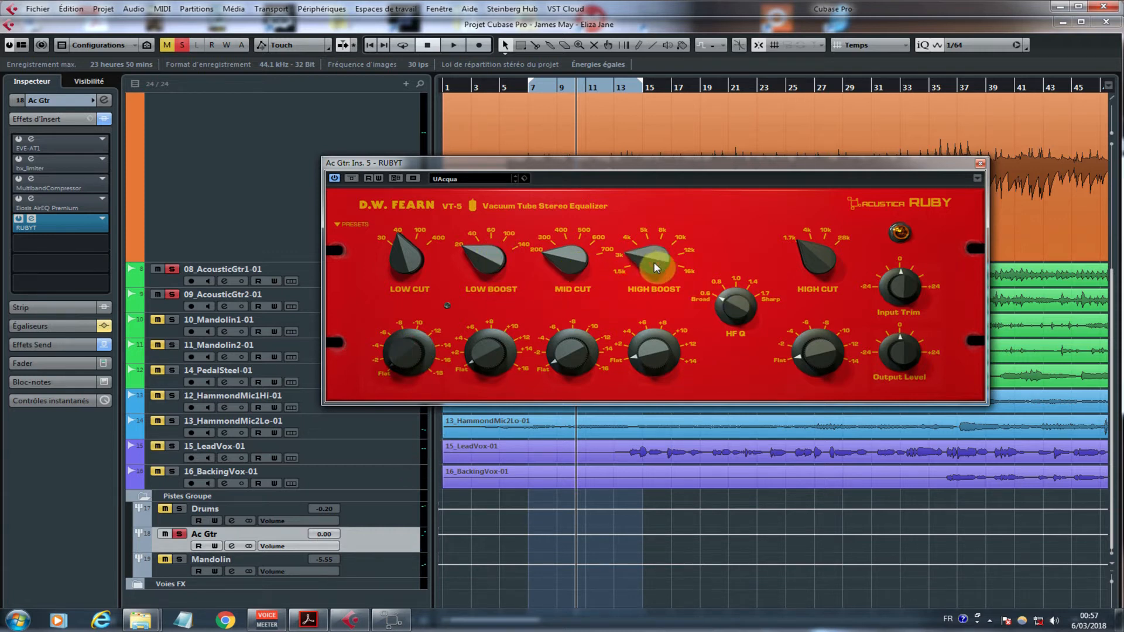
# Step: Resume playback from about bar 10, try the High Boost gain while leaving it at Flat, and stop near bar 14
pyautogui.press('space')
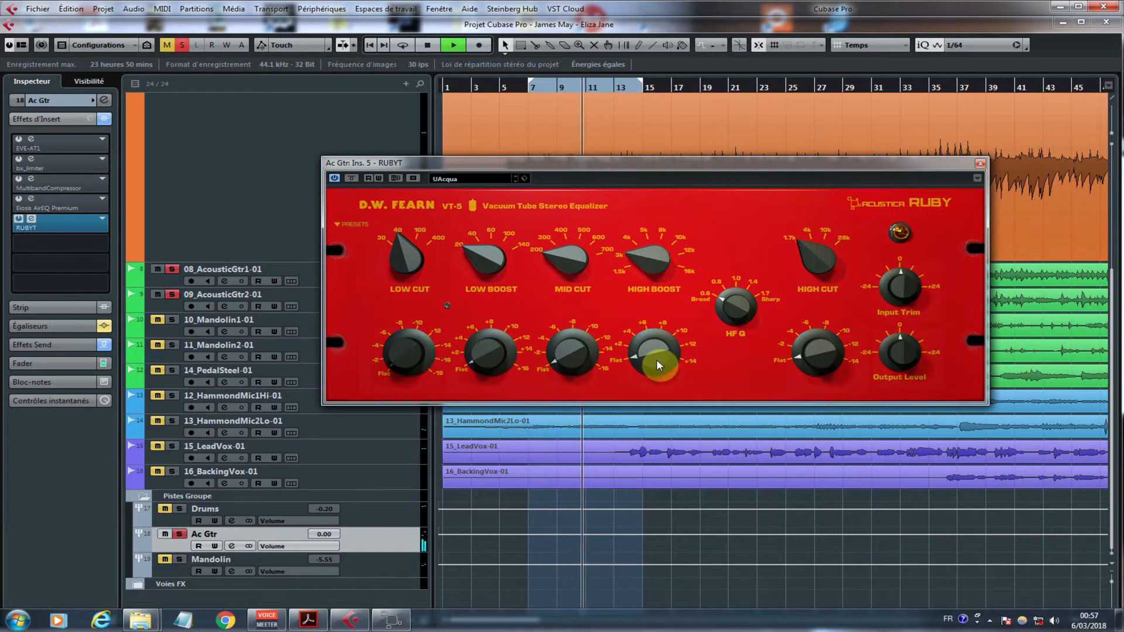
pyautogui.moveTo(656, 360); pyautogui.dragTo(567, 627)
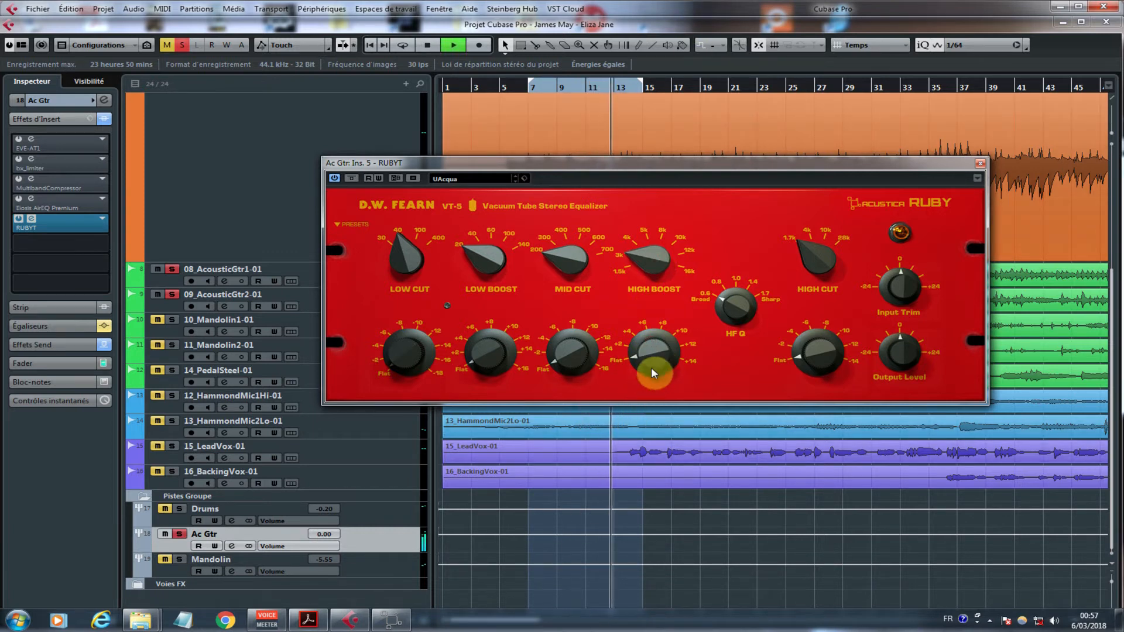
pyautogui.moveTo(661, 352); pyautogui.dragTo(609, 629)
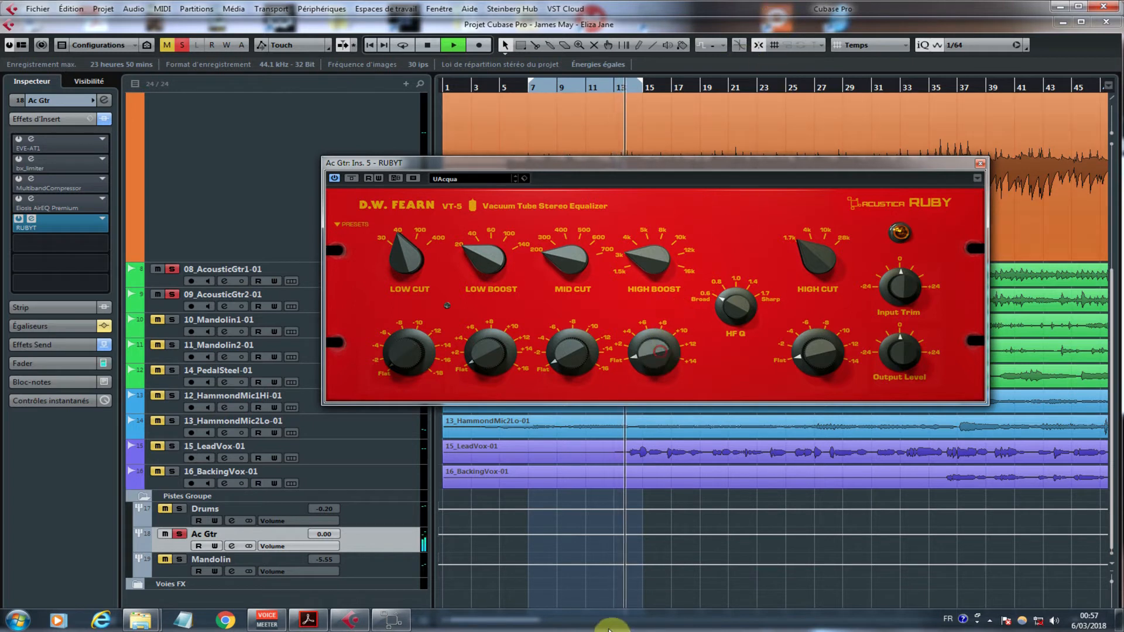
pyautogui.press('space')
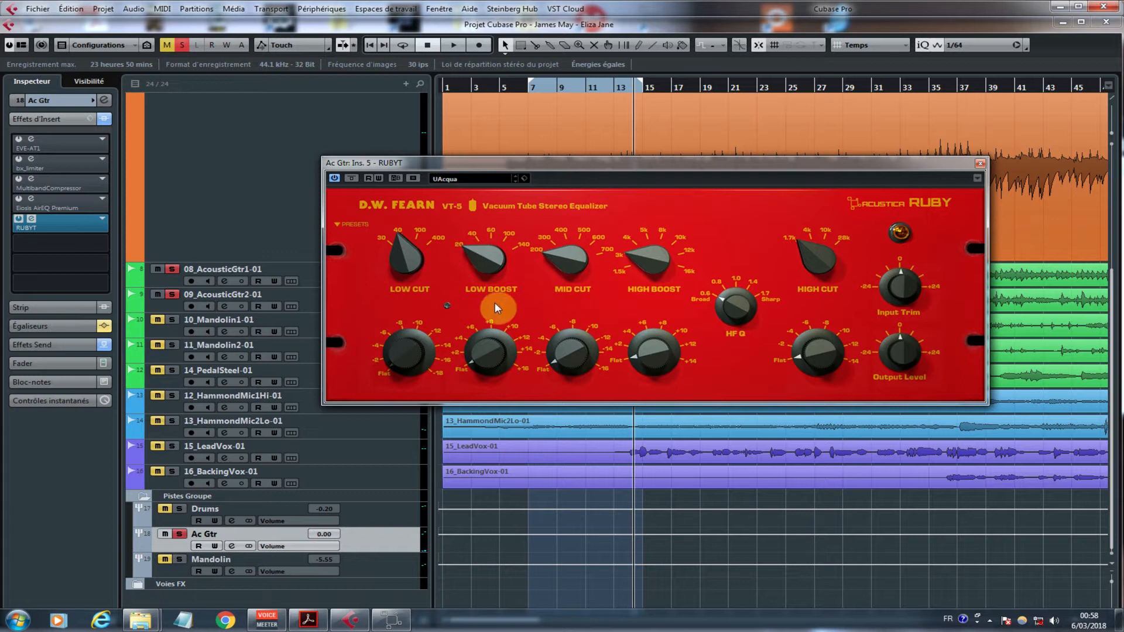
# Step: Play from about bar 6, raise the Low Cut gain to about 7, and compare the sound with the equalizer bypassed and active
pyautogui.click(519, 89)
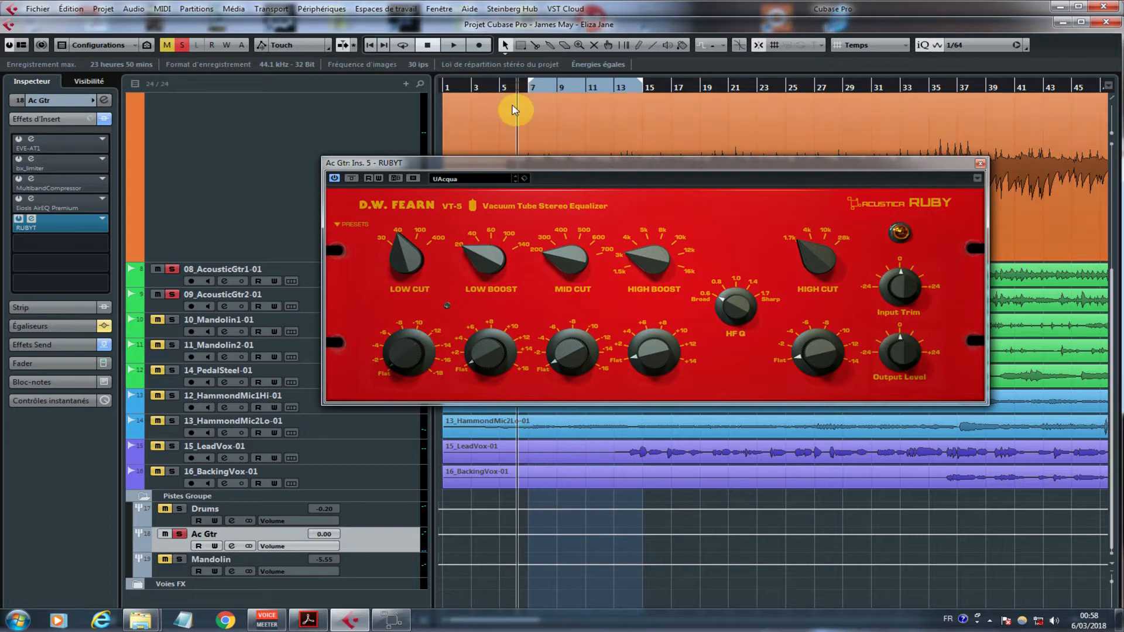
pyautogui.press('space')
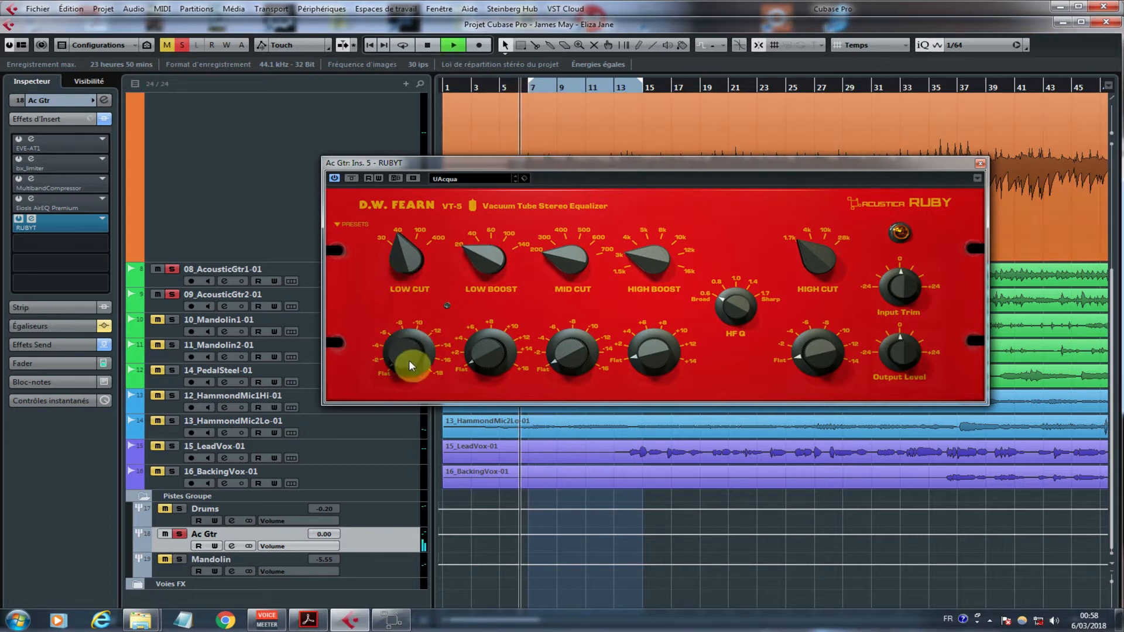
pyautogui.moveTo(409, 346)
pyautogui.mouseDown()
pyautogui.moveTo(416, 301)
pyautogui.moveTo(417, 328)
pyautogui.mouseUp()
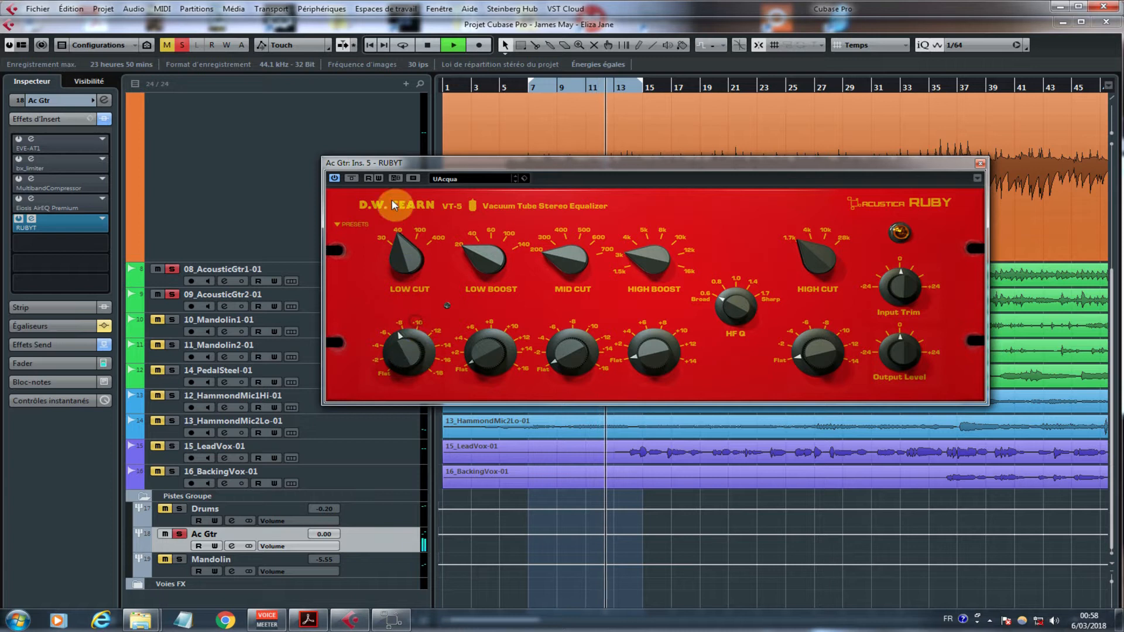
pyautogui.click(352, 178)
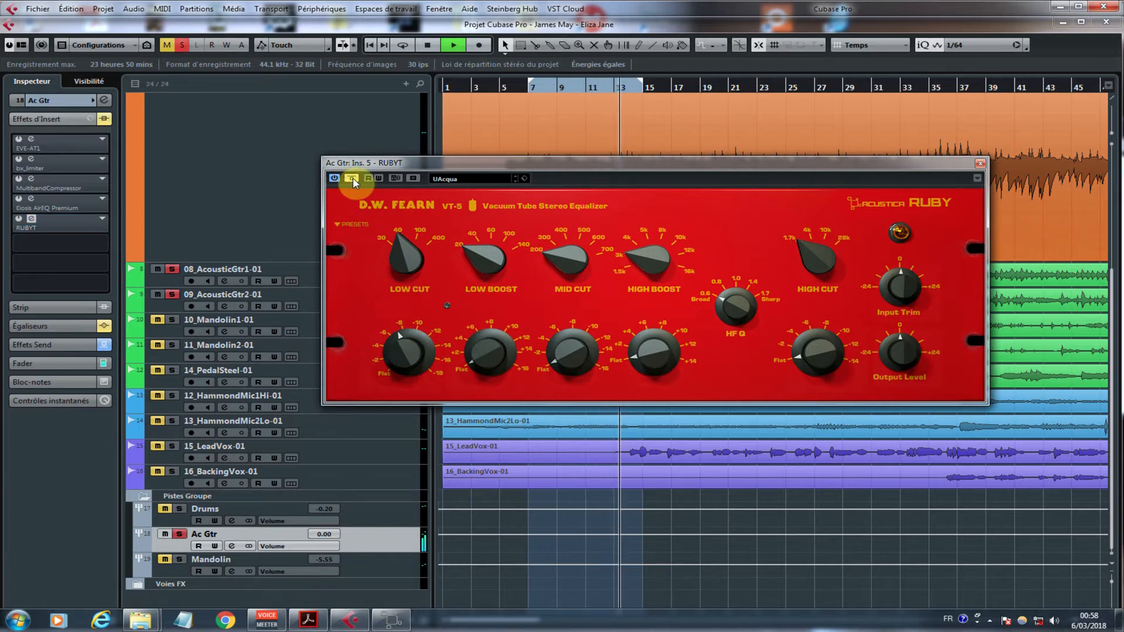
pyautogui.click(352, 178)
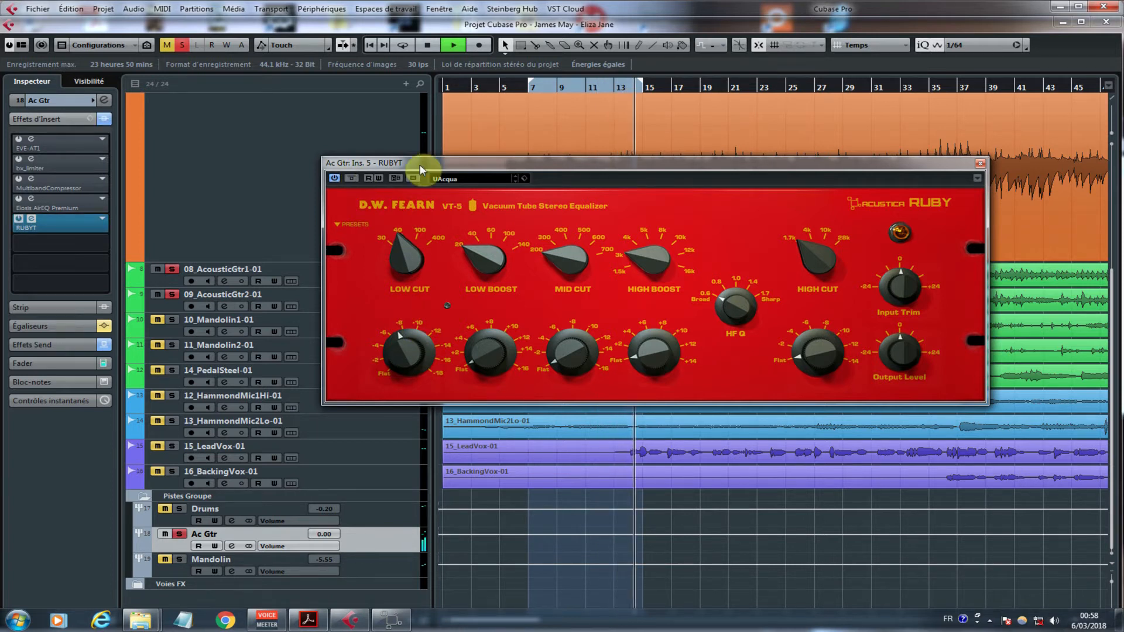
# Step: Audition the Low Cut at 100 with a gain of about 5, then settle on frequency 40 with a gain of about 8
pyautogui.click(523, 88)
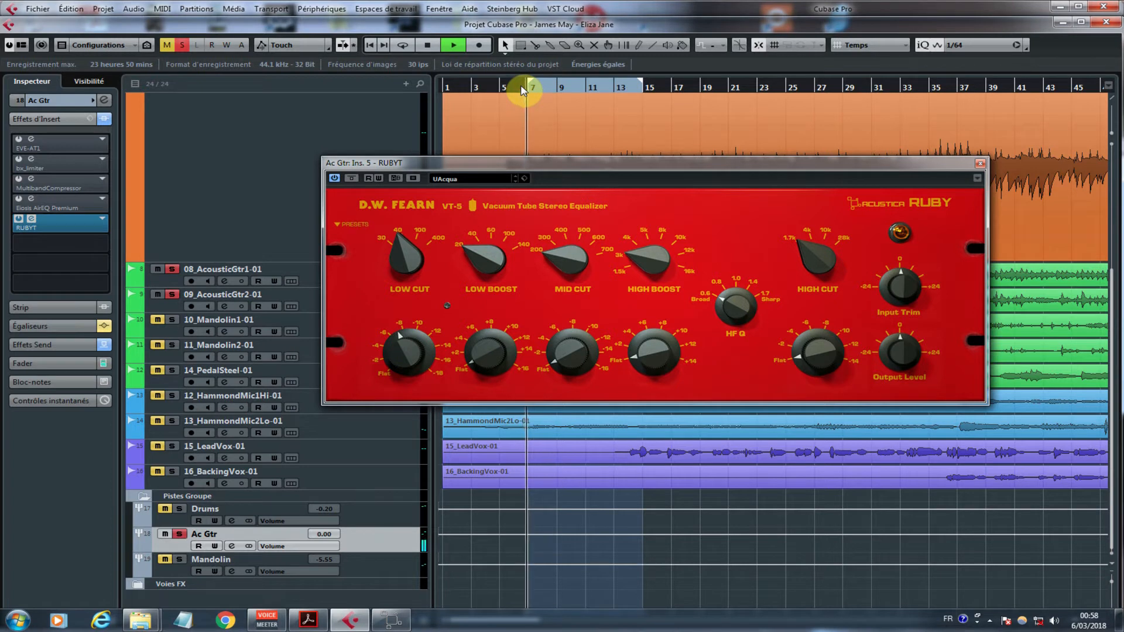
pyautogui.press('space')
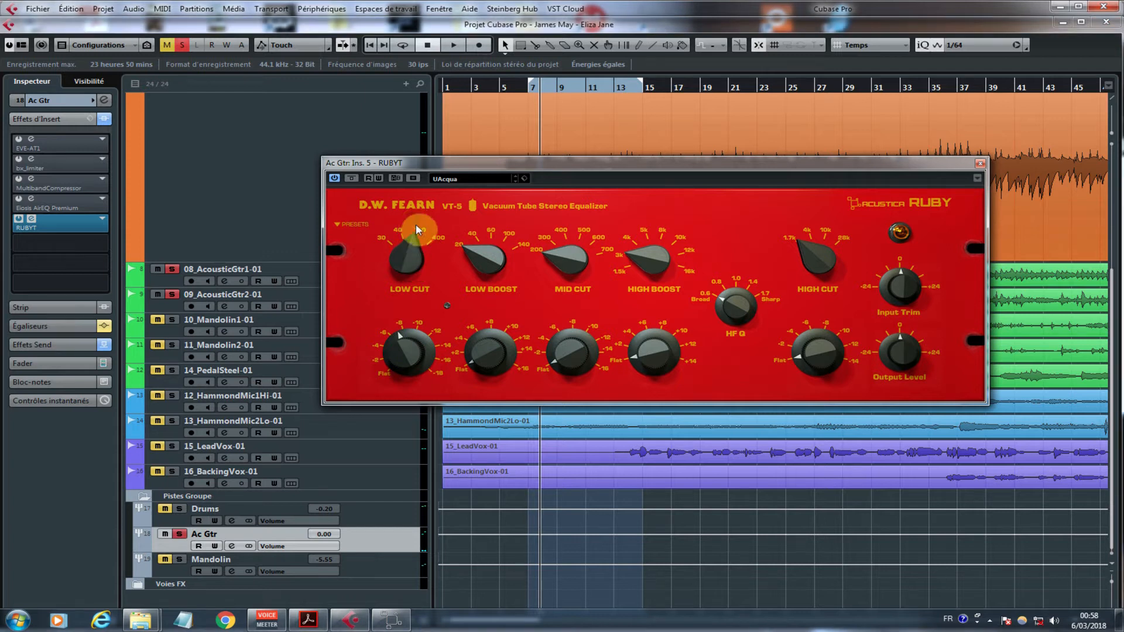
pyautogui.press('space')
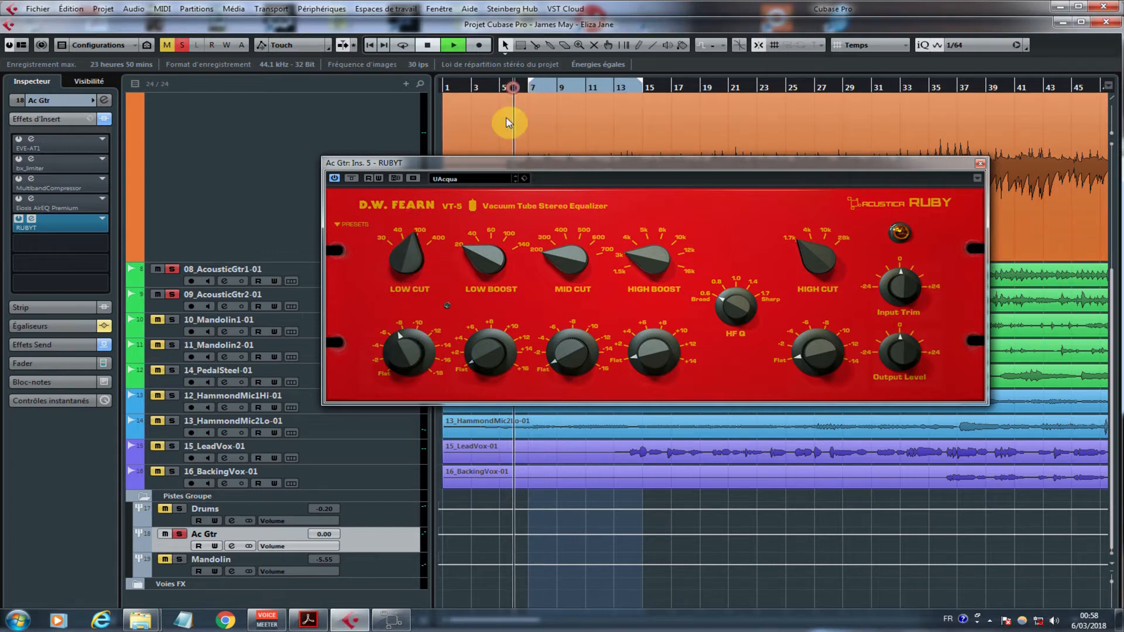
pyautogui.moveTo(402, 371)
pyautogui.mouseDown()
pyautogui.moveTo(414, 319)
pyautogui.moveTo(407, 398)
pyautogui.moveTo(413, 378)
pyautogui.mouseUp()
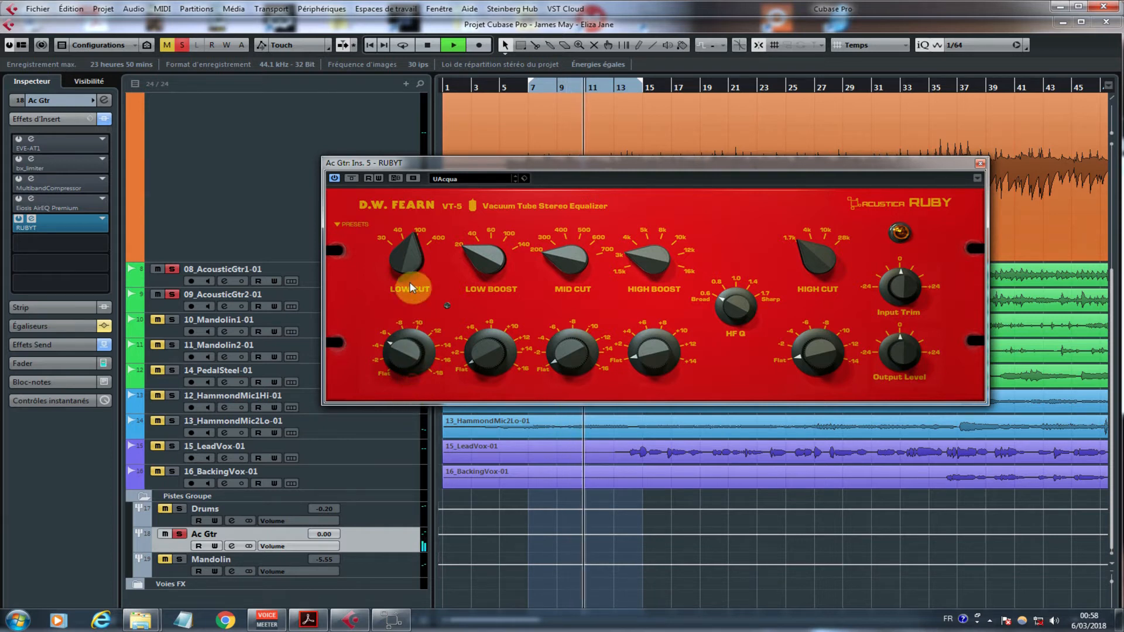
pyautogui.moveTo(409, 265)
pyautogui.mouseDown()
pyautogui.moveTo(406, 297)
pyautogui.moveTo(408, 285)
pyautogui.mouseUp()
pyautogui.moveTo(406, 351); pyautogui.dragTo(405, 333)
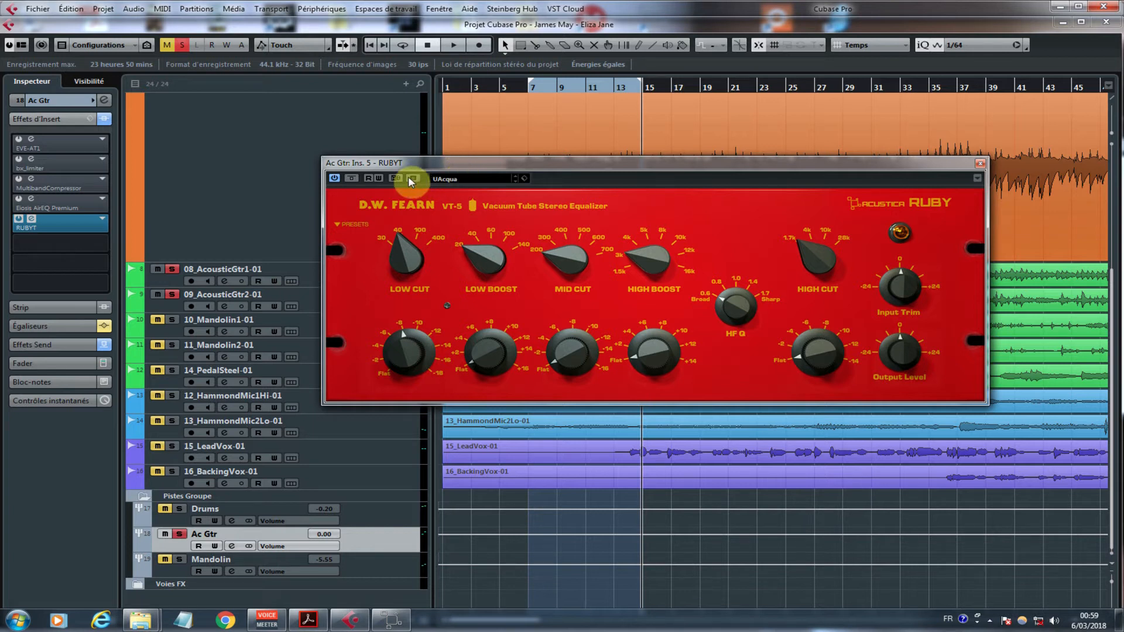
# Step: Set the Mid Cut frequency to 500, play from about bar 5, sweep its gain up to about 16, and settle at about 6
pyautogui.moveTo(571, 258); pyautogui.dragTo(578, 189)
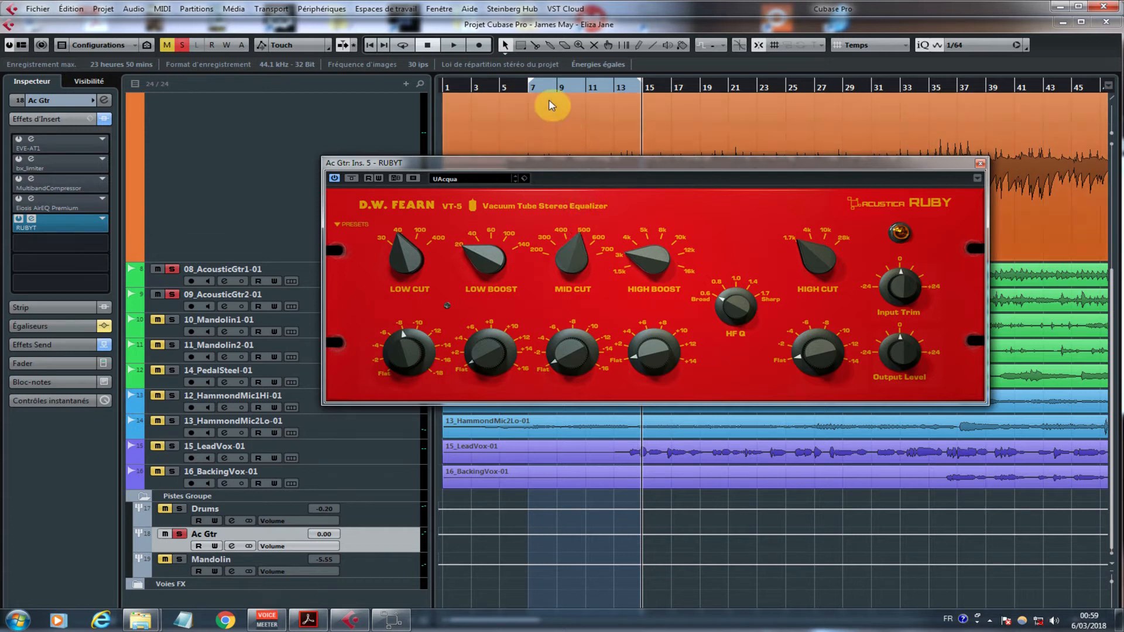
pyautogui.click(512, 88)
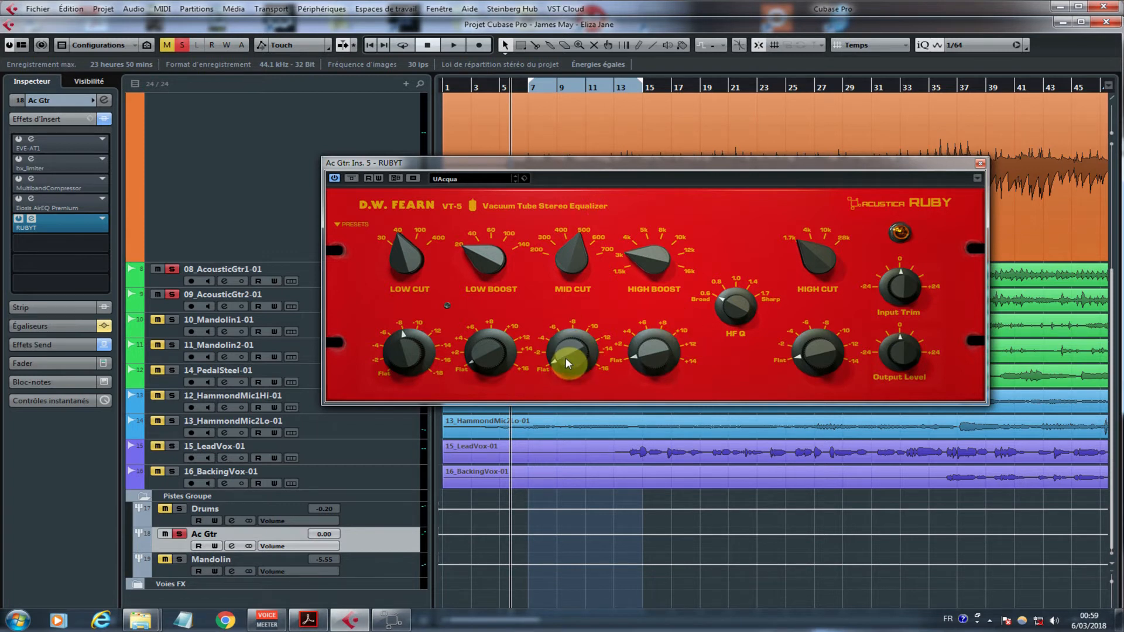
pyautogui.press('space')
pyautogui.moveTo(566, 357)
pyautogui.mouseDown()
pyautogui.moveTo(651, 156)
pyautogui.moveTo(581, 357)
pyautogui.mouseUp()
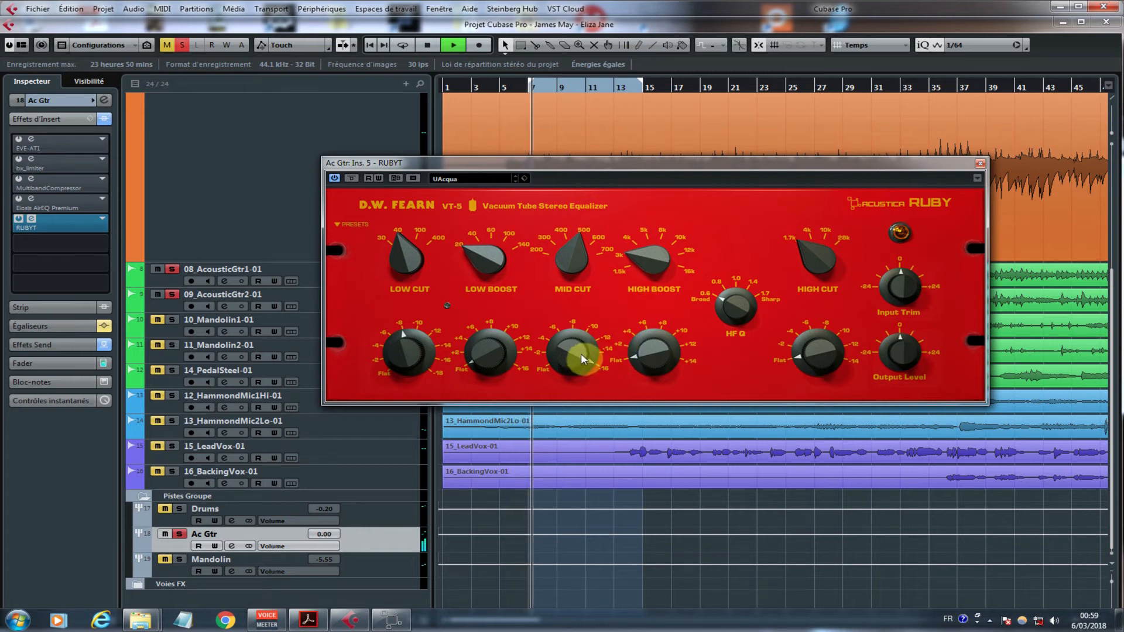
pyautogui.moveTo(581, 353); pyautogui.dragTo(581, 426)
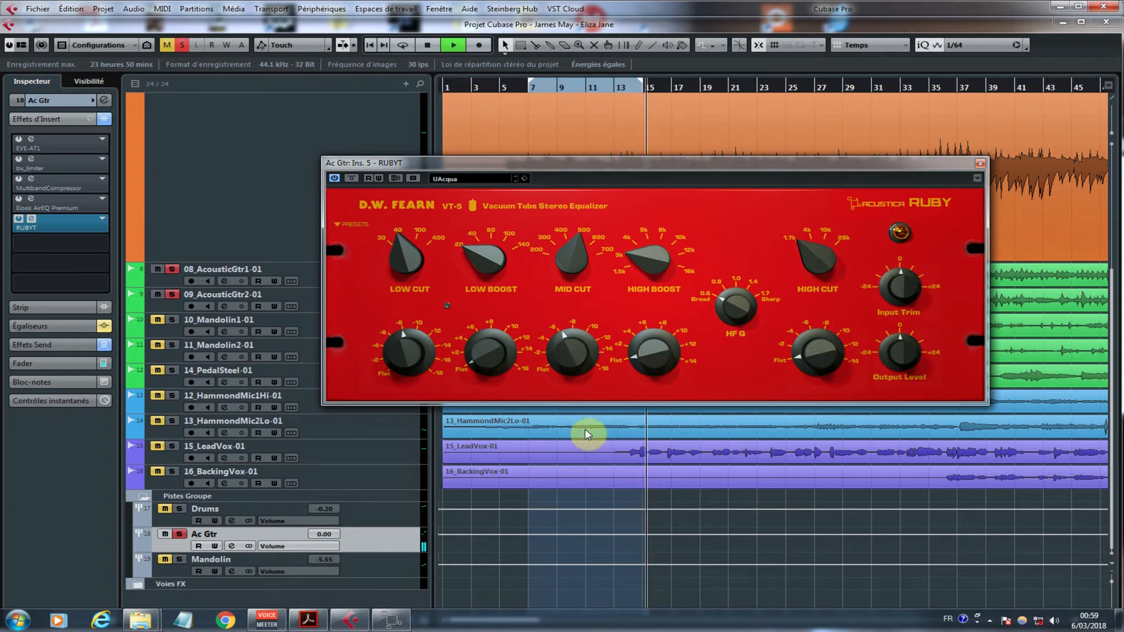
# Step: Compare the guitars with the equalizer bypassed and active, replaying from about bar 7, and stop near bar 10
pyautogui.click(350, 179)
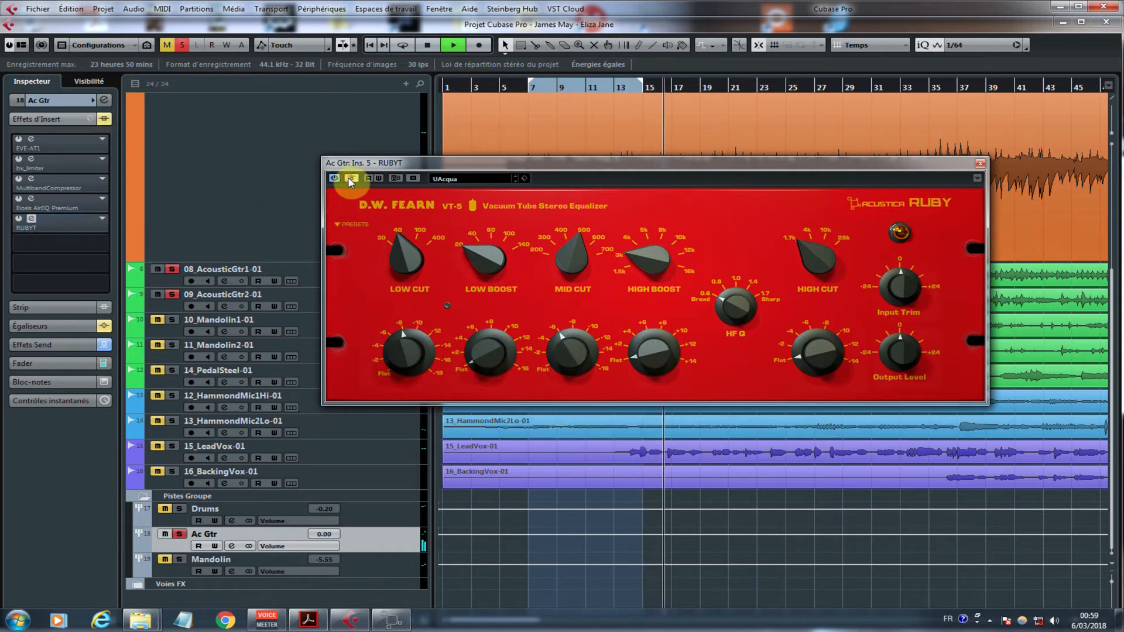
pyautogui.click(526, 86)
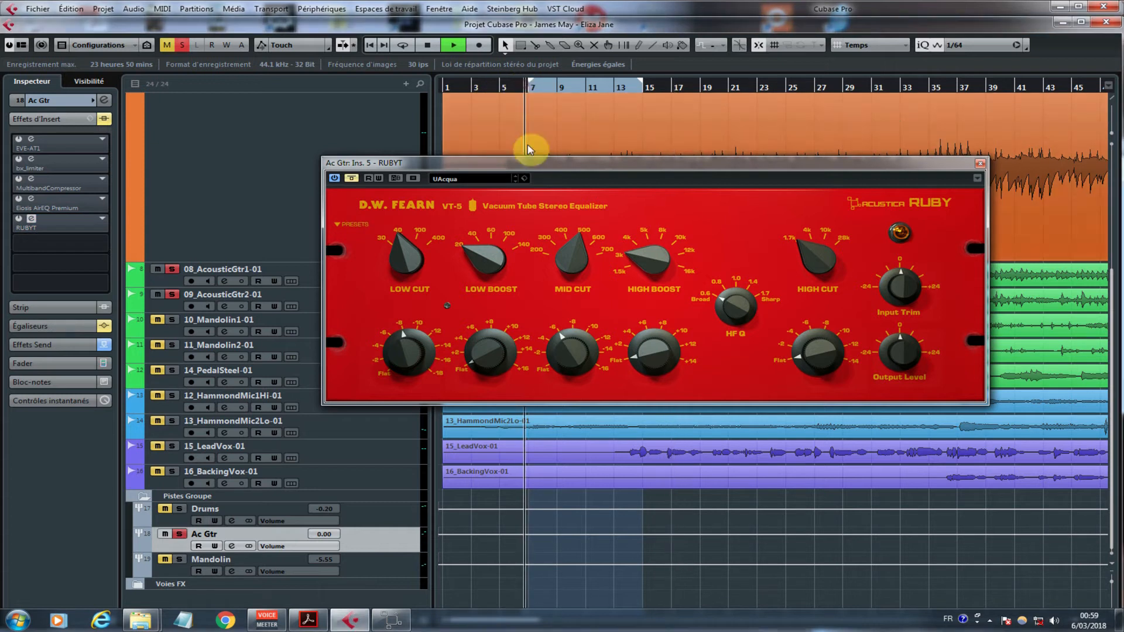
pyautogui.click(358, 179)
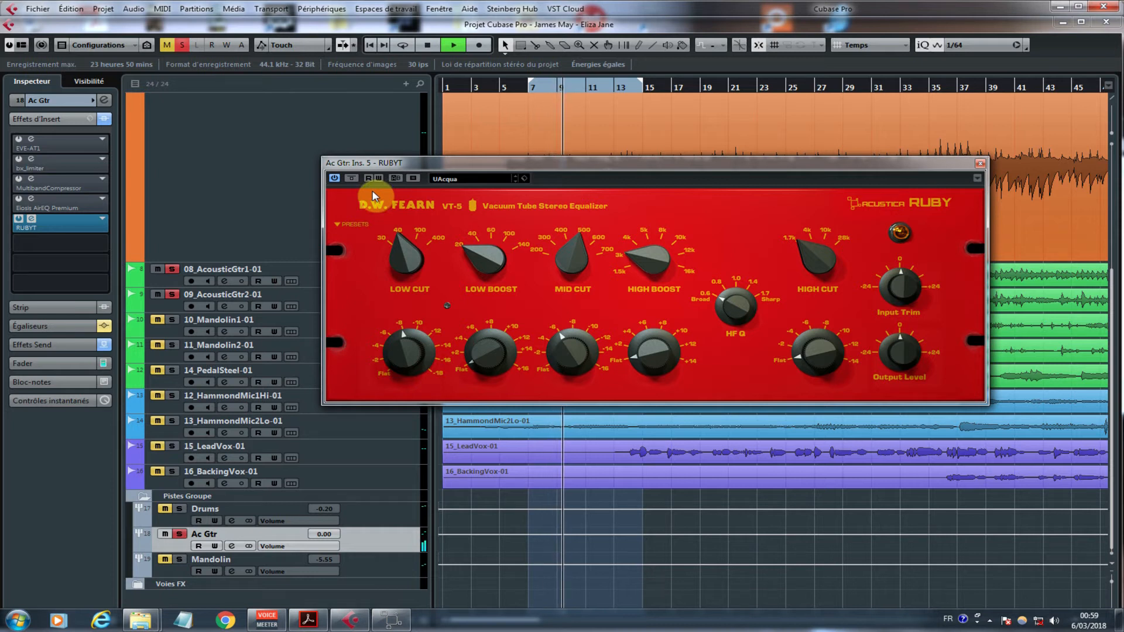
pyautogui.press('space')
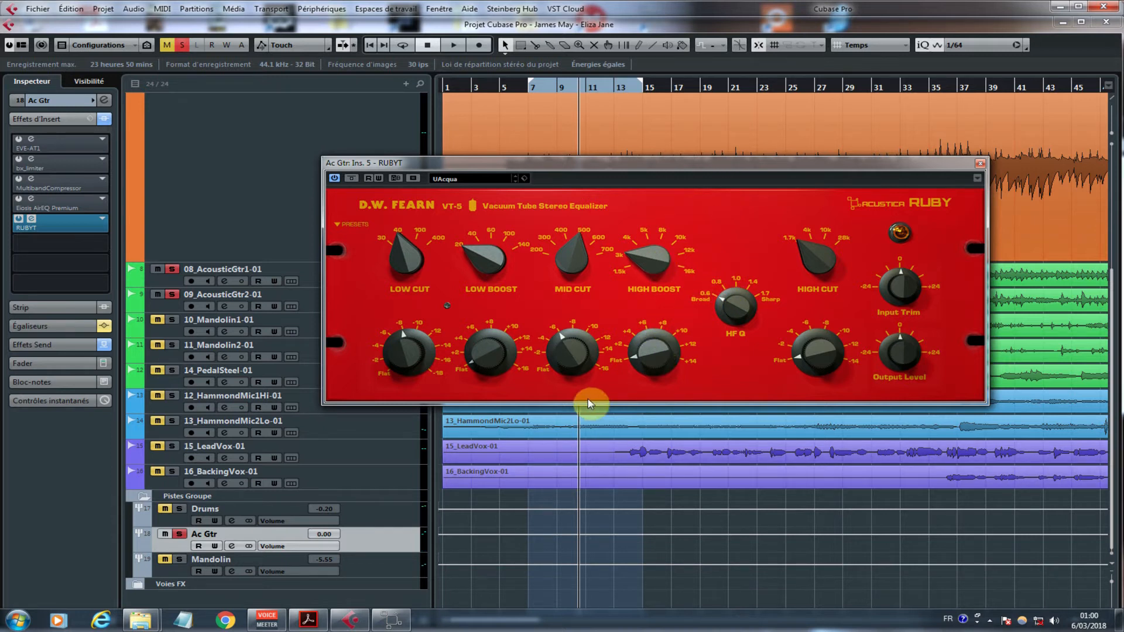
# Step: Play from about bar 5, sweep the High Boost gain up to about 10, and settle it at about 3
pyautogui.click(520, 89)
pyautogui.click(505, 89)
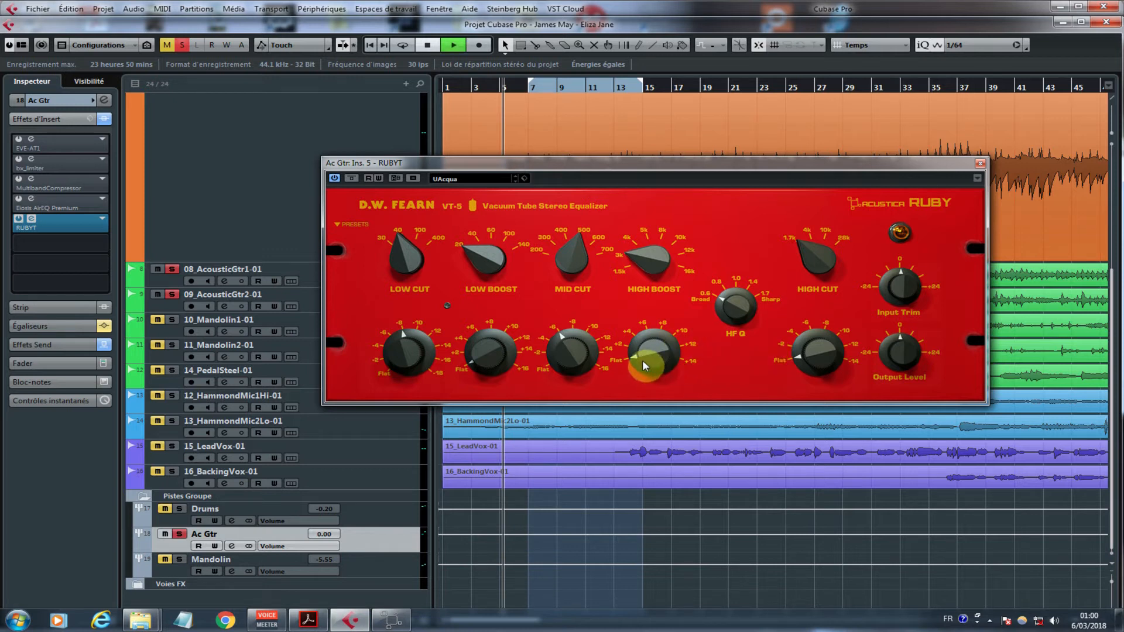
pyautogui.press('space')
pyautogui.moveTo(646, 355); pyautogui.dragTo(646, 331)
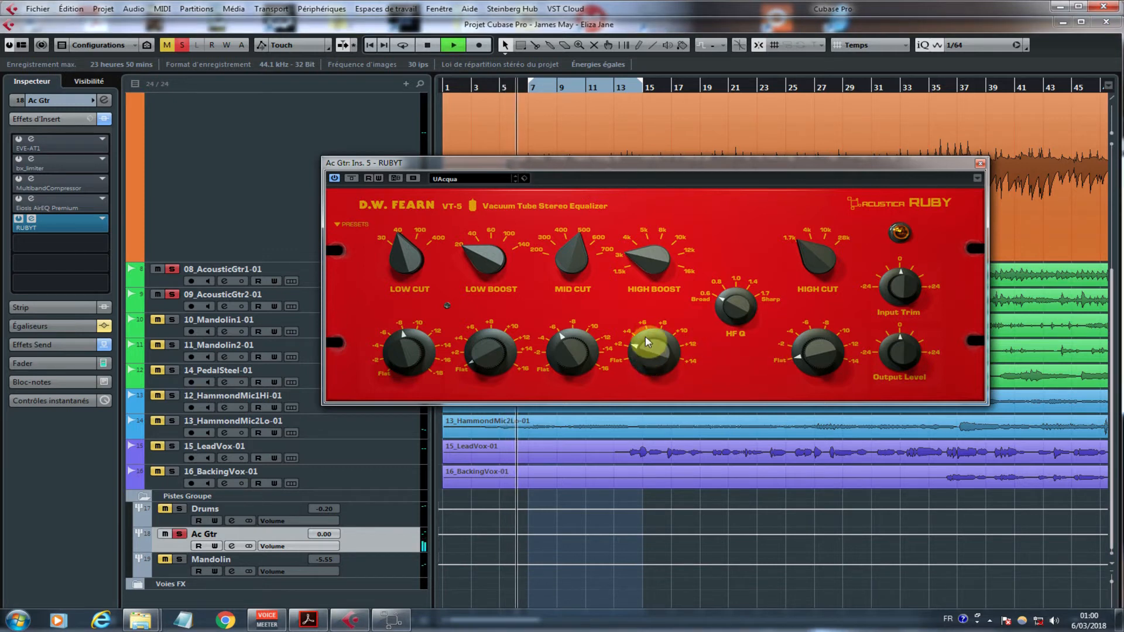
pyautogui.moveTo(645, 327); pyautogui.dragTo(659, 301)
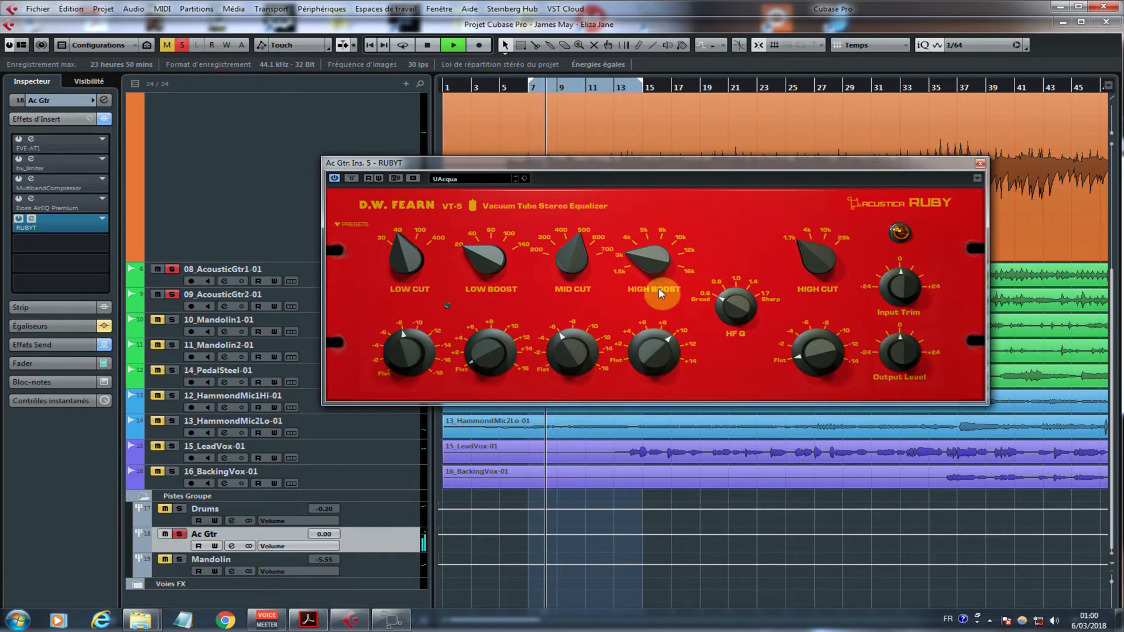
pyautogui.moveTo(659, 295); pyautogui.dragTo(661, 350)
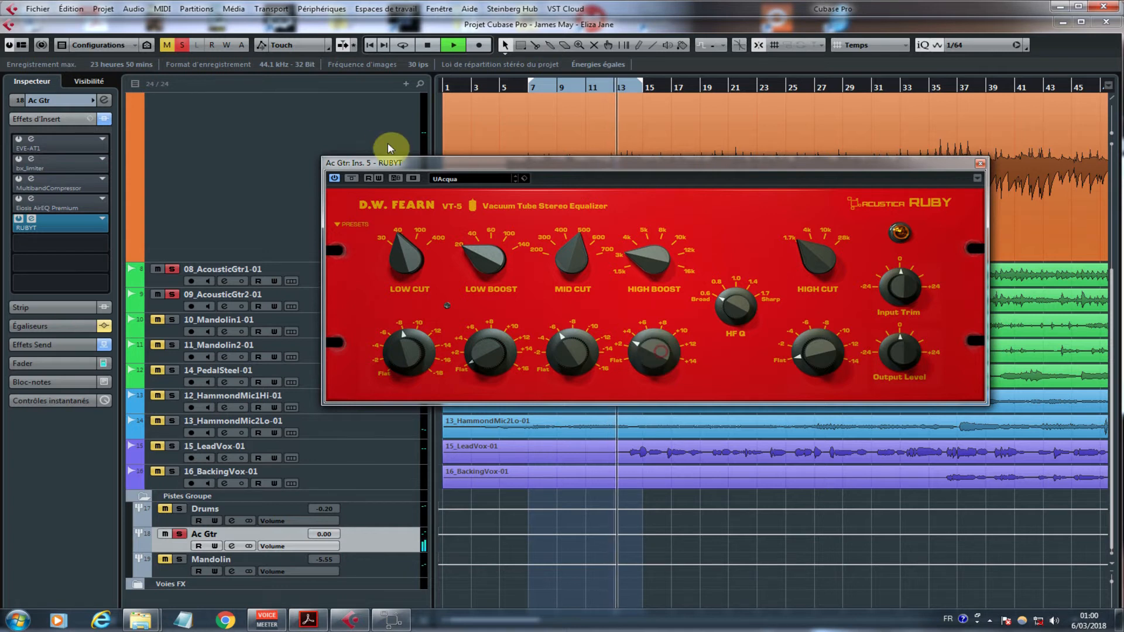
# Step: Toggle the equalizer's bypass on and off near bar 14 and nudge the Output Level slightly above 0
pyautogui.click(355, 177)
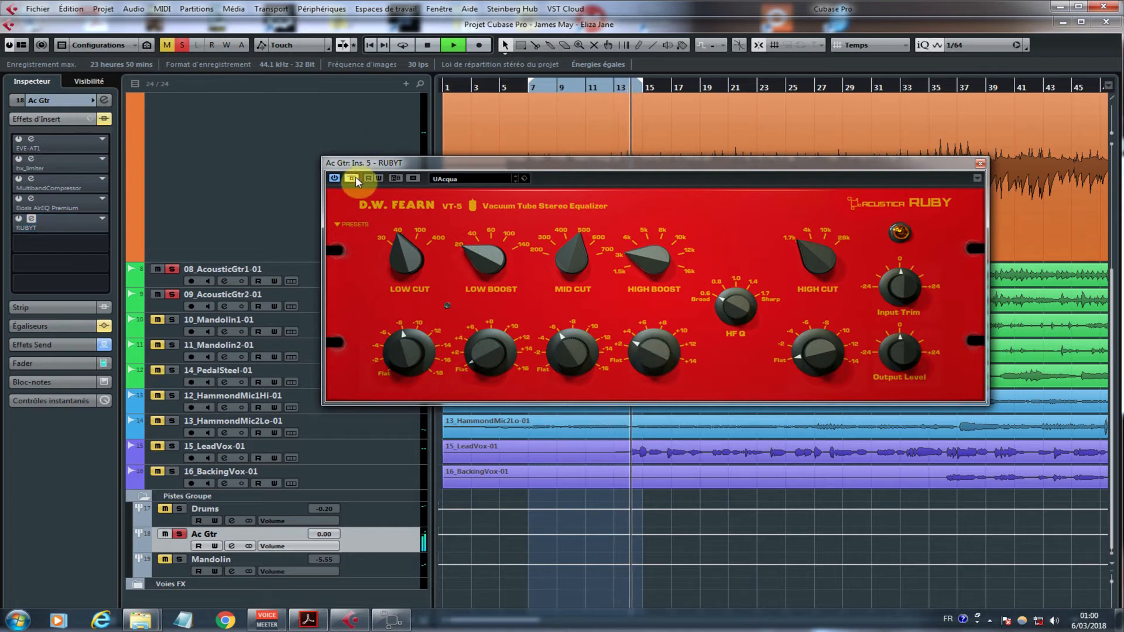
pyautogui.click(356, 177)
pyautogui.press('space')
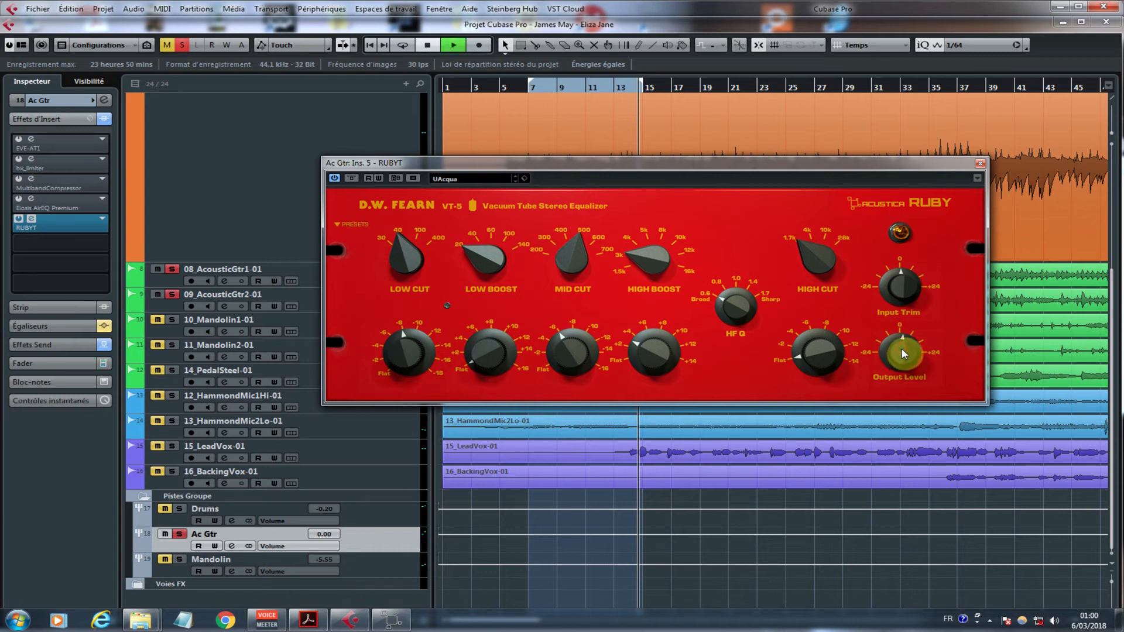
# Step: Replay from about bar 7 comparing bypassed and processed sound, then stop and return the playback position to about bar 5
pyautogui.click(531, 86)
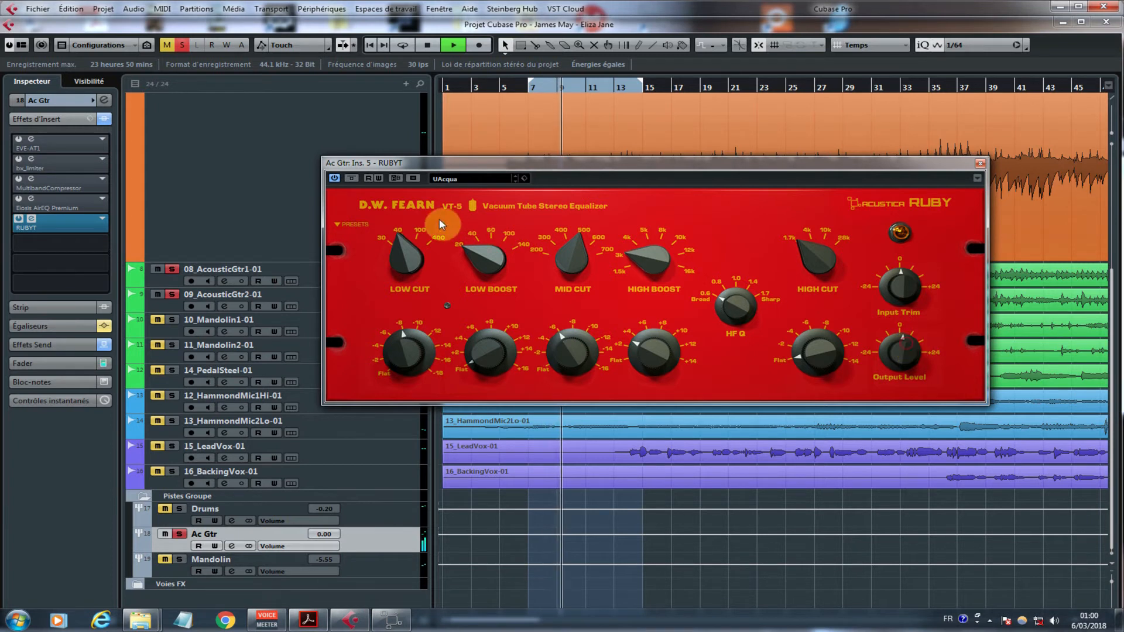
pyautogui.click(354, 181)
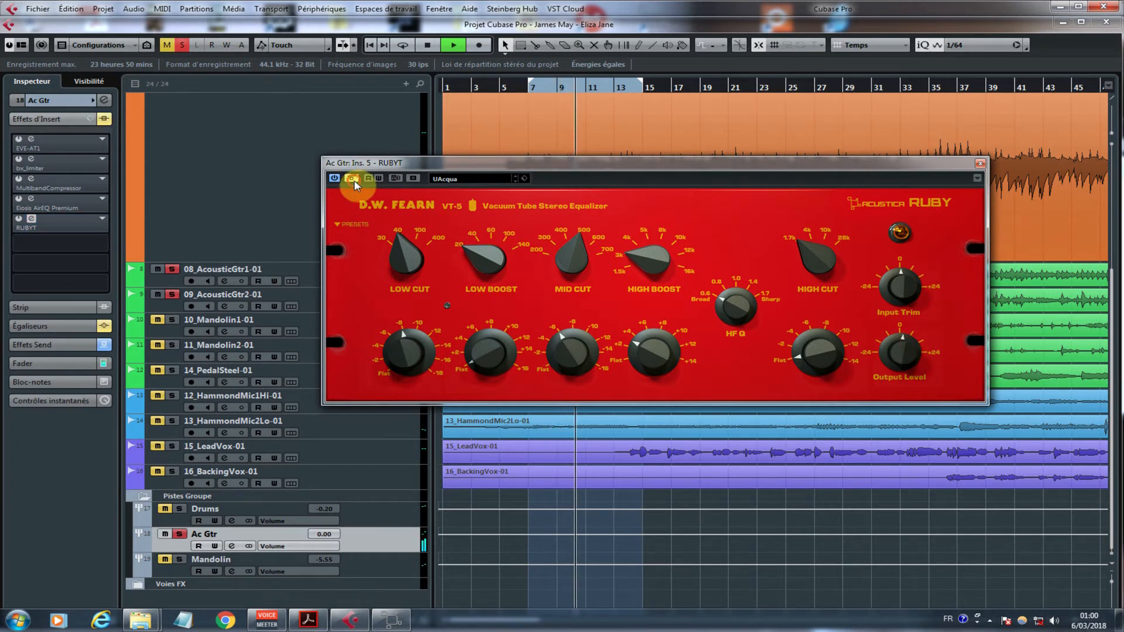
pyautogui.click(353, 181)
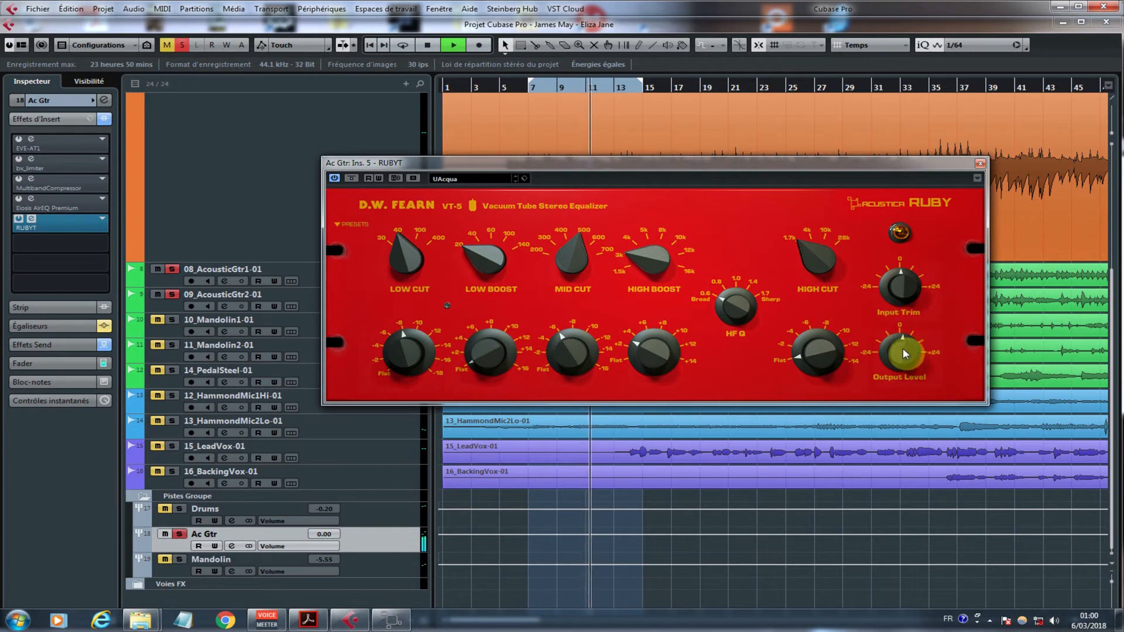
pyautogui.press('space')
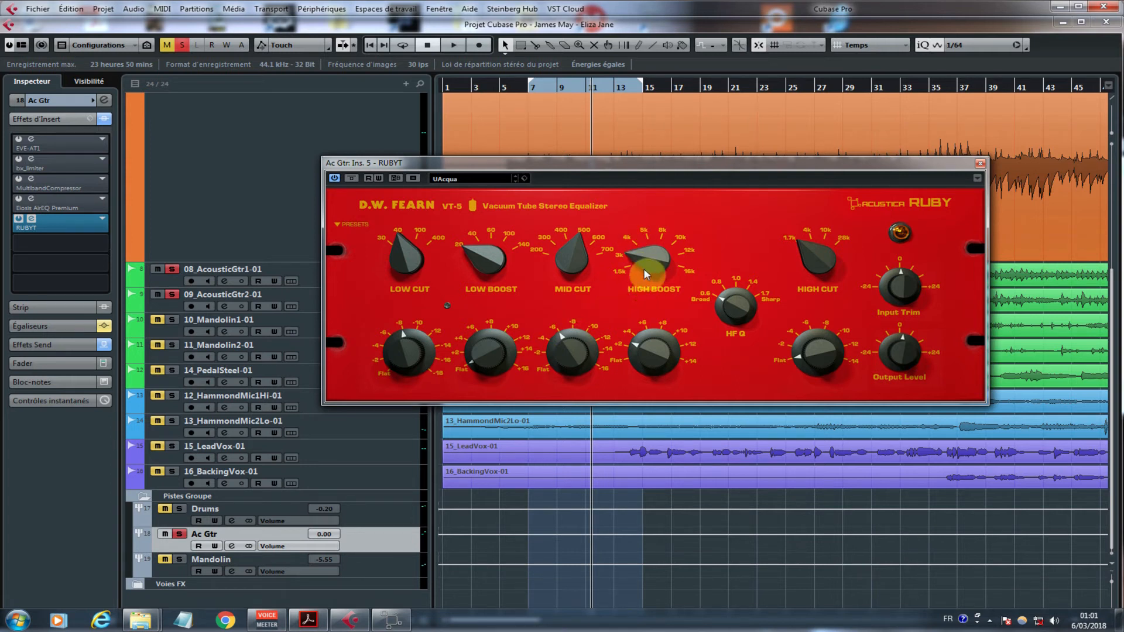
pyautogui.click(511, 86)
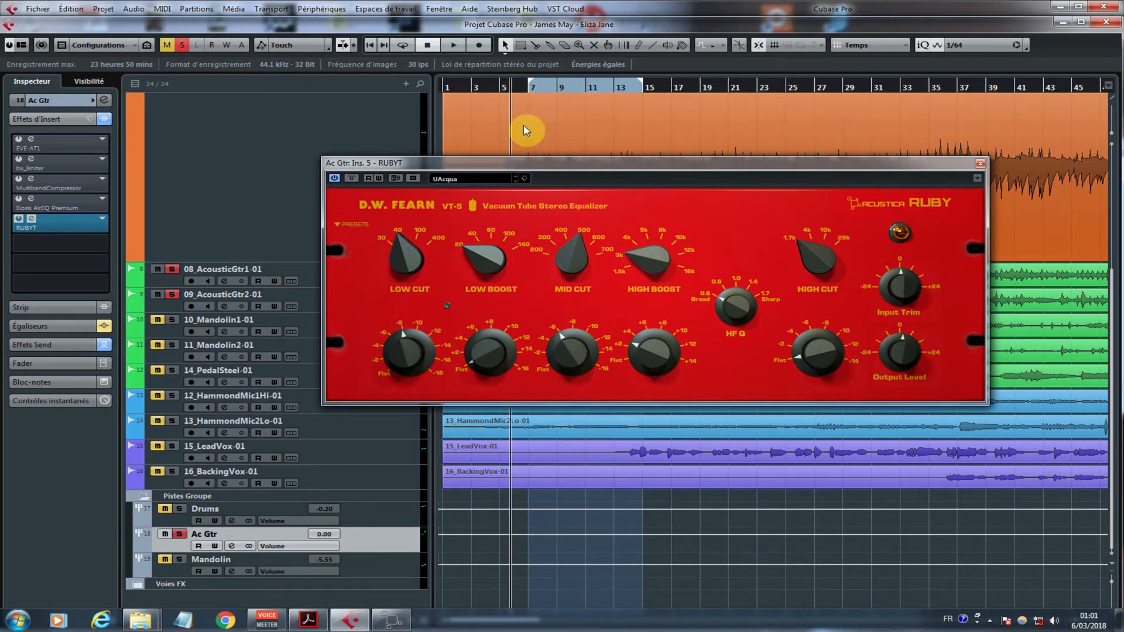
# Step: Play from about bar 5, raise the High Boost gain to about 12, sweep HF Q up to about 1.4, and pause and resume playback
pyautogui.click(507, 87)
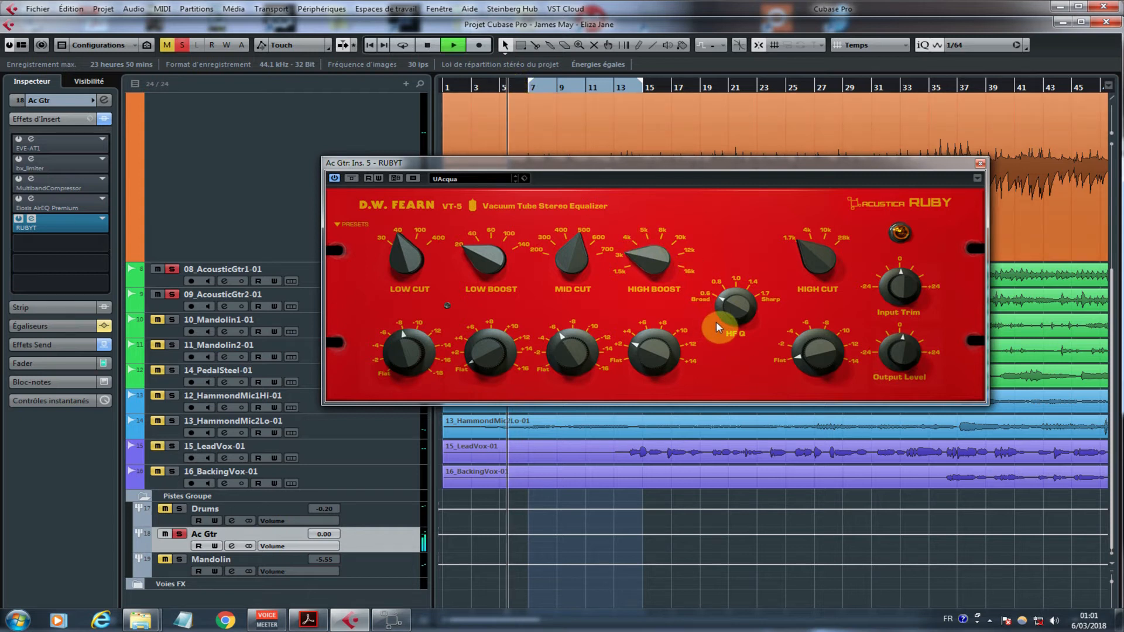
pyautogui.moveTo(666, 353); pyautogui.dragTo(683, 290)
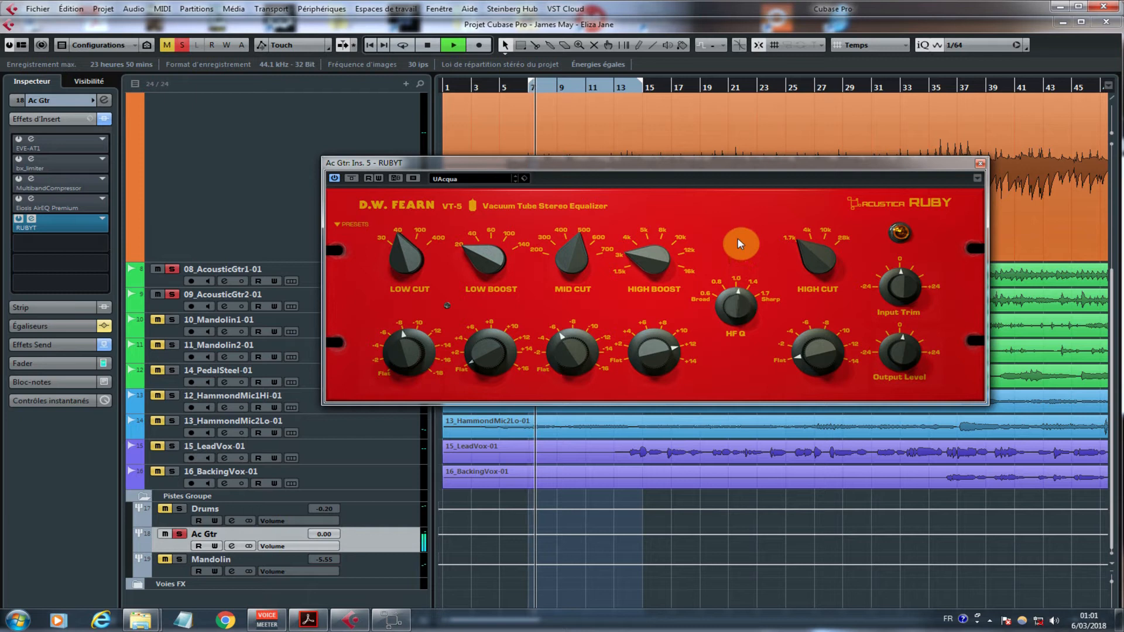
pyautogui.moveTo(732, 307)
pyautogui.mouseDown()
pyautogui.moveTo(732, 283)
pyautogui.moveTo(729, 303)
pyautogui.mouseUp()
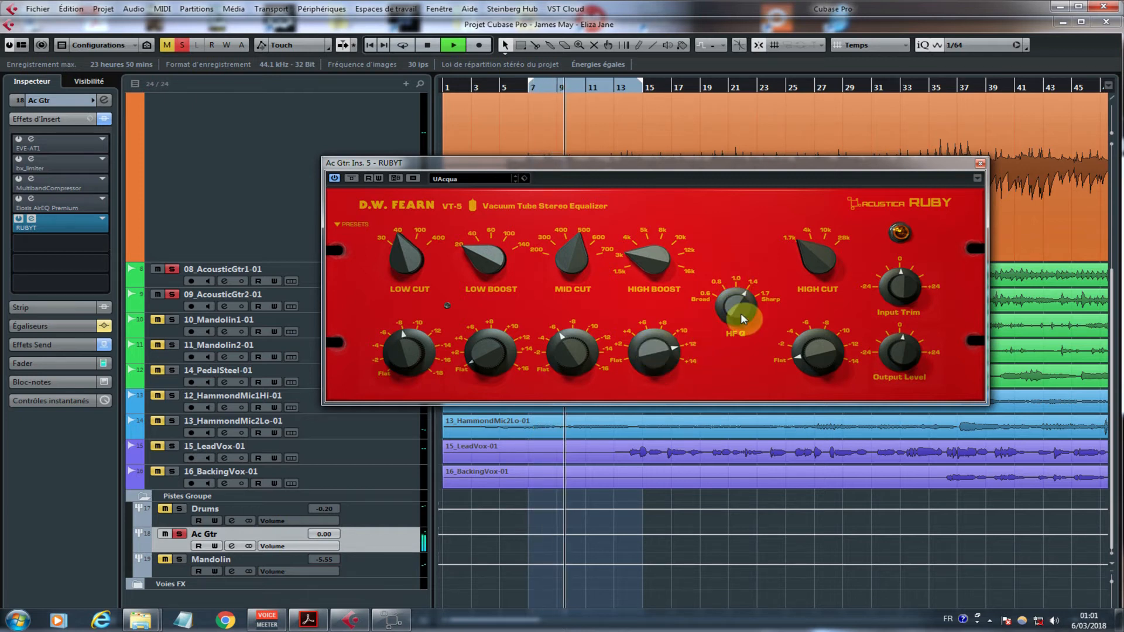
pyautogui.moveTo(753, 275); pyautogui.dragTo(744, 297)
pyautogui.press('space')
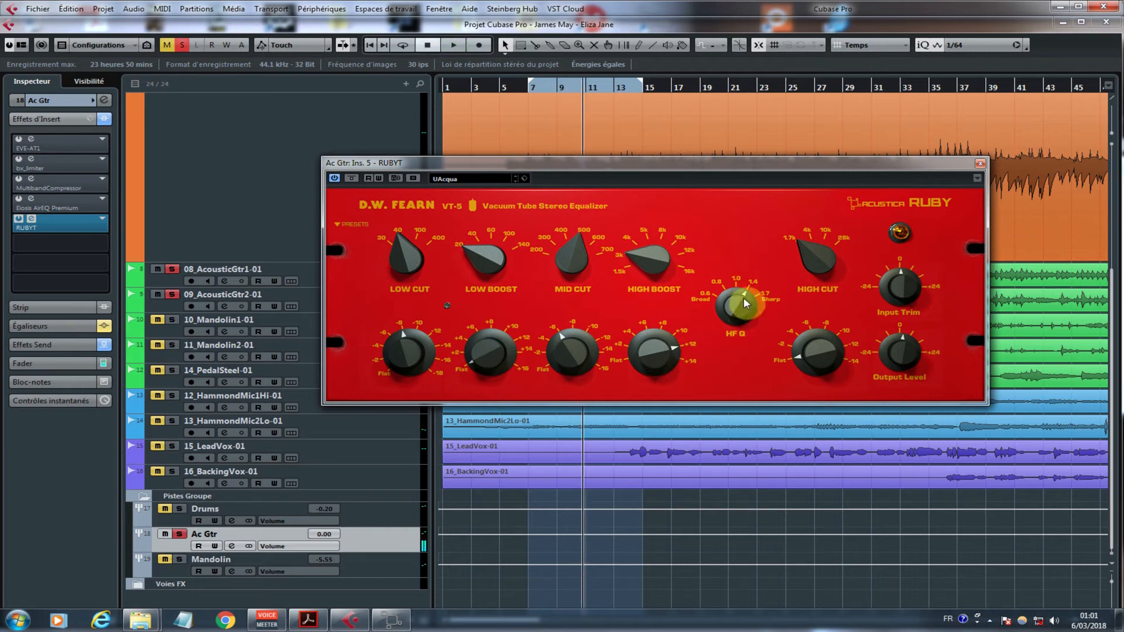
pyautogui.press('space')
# Step: Lower the High Boost gain to about 3 and sweep HF Q from Broad up to about 1.4, replaying from about bar 7
pyautogui.moveTo(691, 363); pyautogui.dragTo(657, 442)
pyautogui.moveTo(736, 304); pyautogui.dragTo(735, 331)
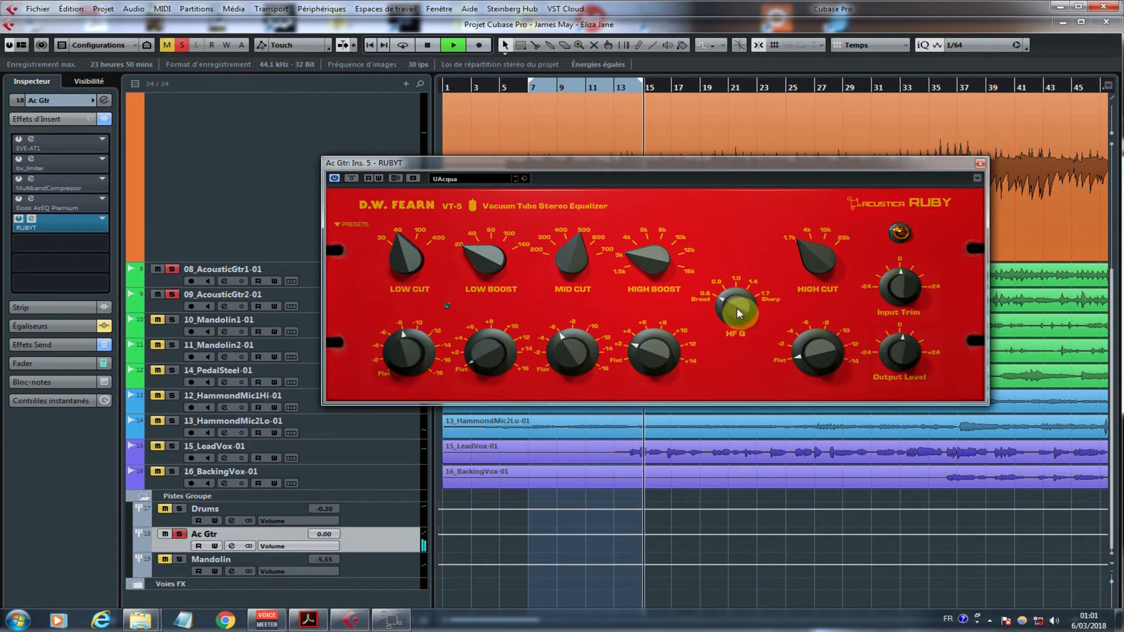
pyautogui.click(532, 90)
pyautogui.moveTo(737, 309); pyautogui.dragTo(753, 326)
# Step: Turn on cycle playback for the range starting at bar 7, stop playback, and trim the High Boost gain slightly
pyautogui.click(403, 45)
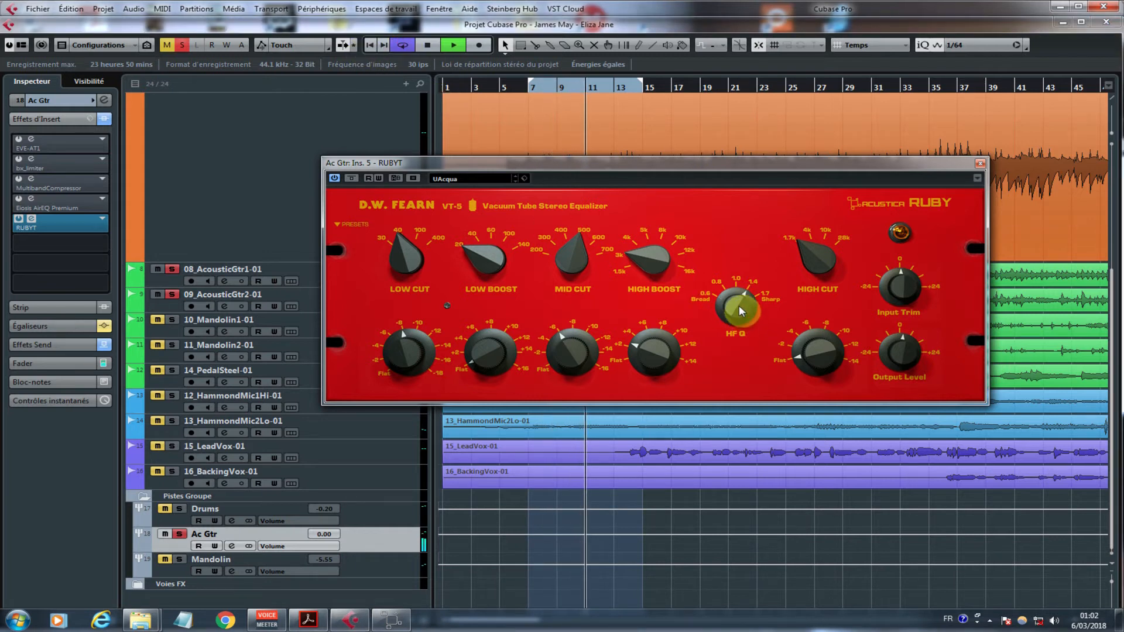
pyautogui.press('space')
pyautogui.click(631, 342)
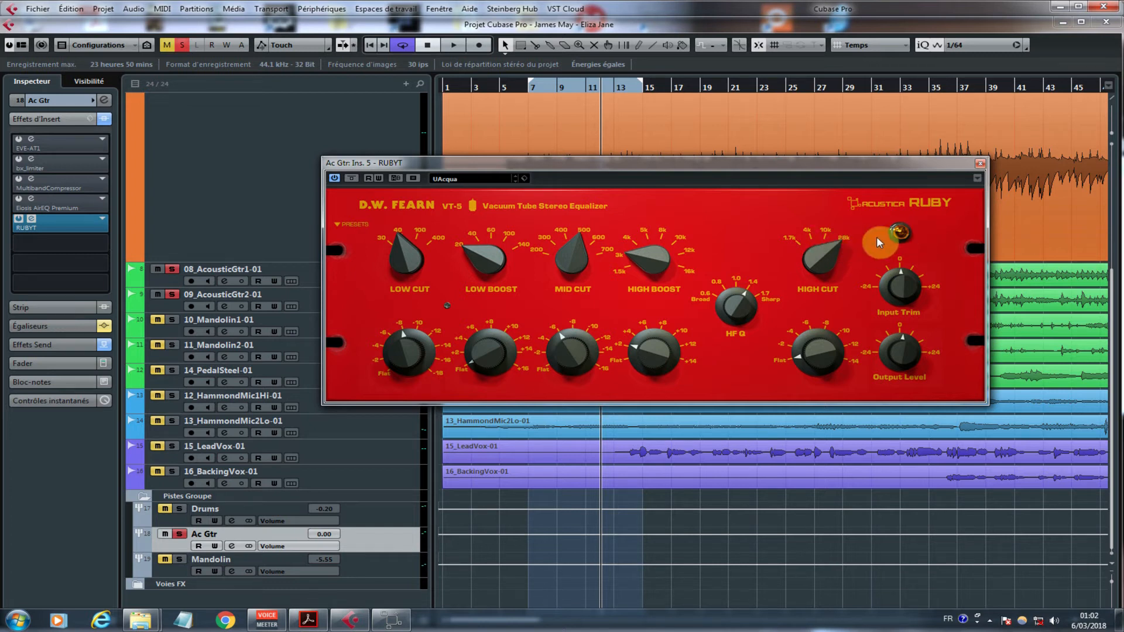
# Step: Play from about bar 5, sweep the High Cut attenuation up to about 14 at 28k, and stop near bar 10
pyautogui.click(514, 88)
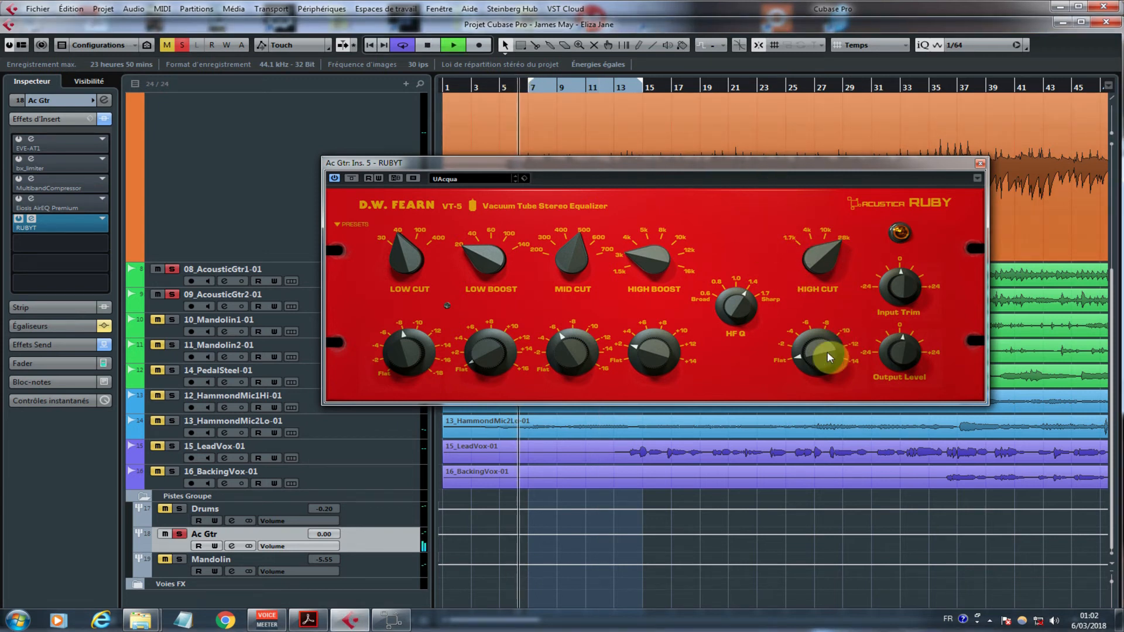
pyautogui.moveTo(823, 342); pyautogui.dragTo(824, 304)
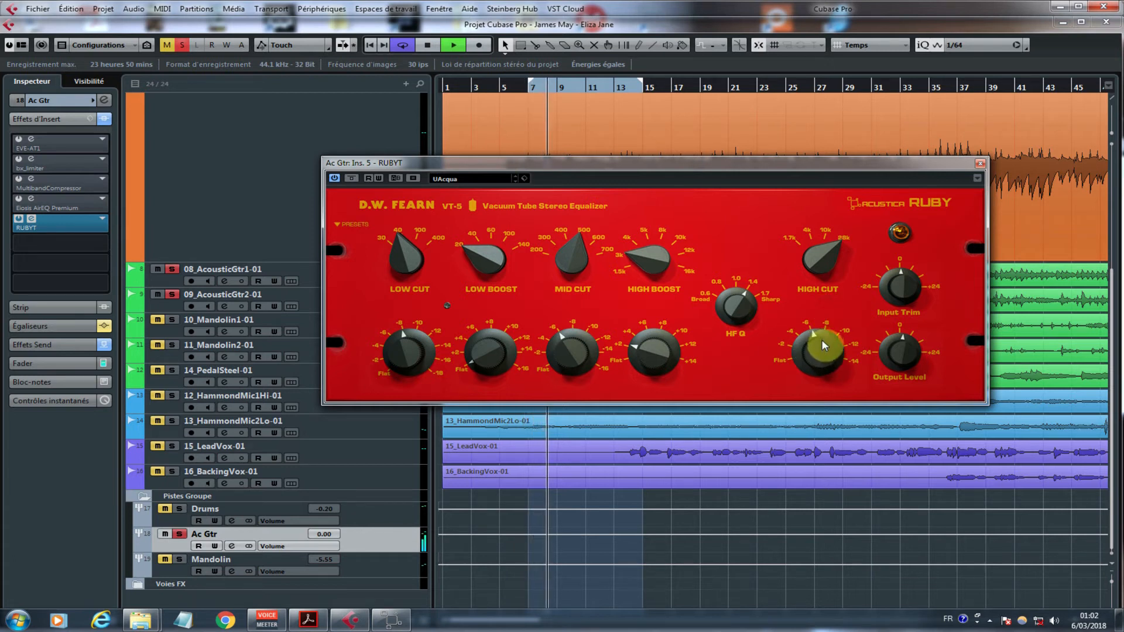
pyautogui.moveTo(824, 345); pyautogui.dragTo(834, 237)
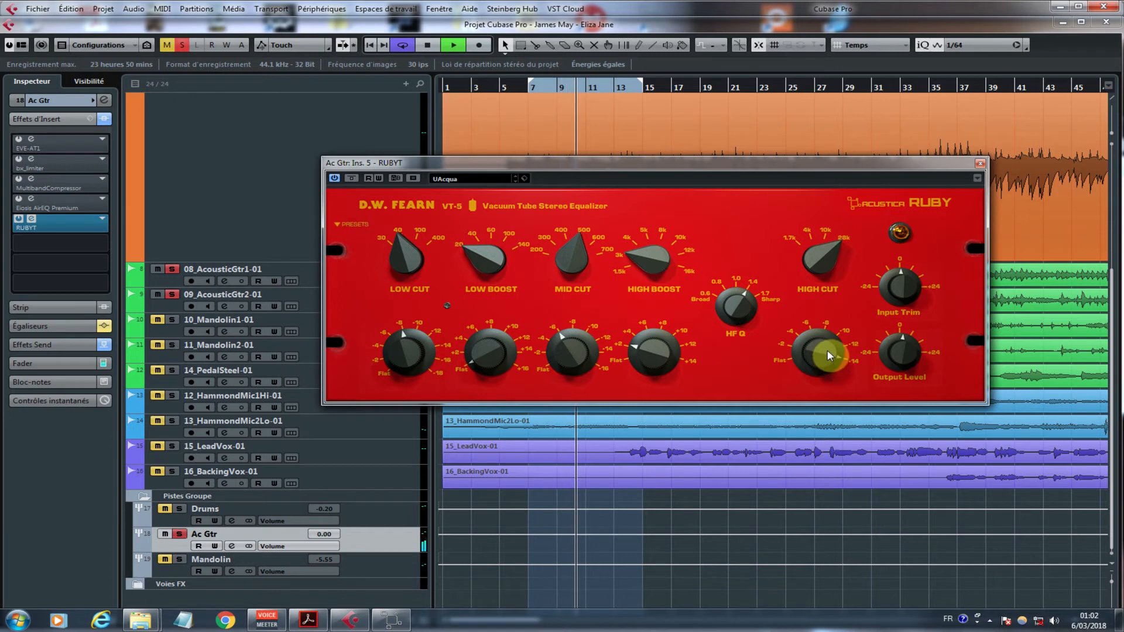
pyautogui.moveTo(828, 355); pyautogui.dragTo(826, 314)
pyautogui.press('space')
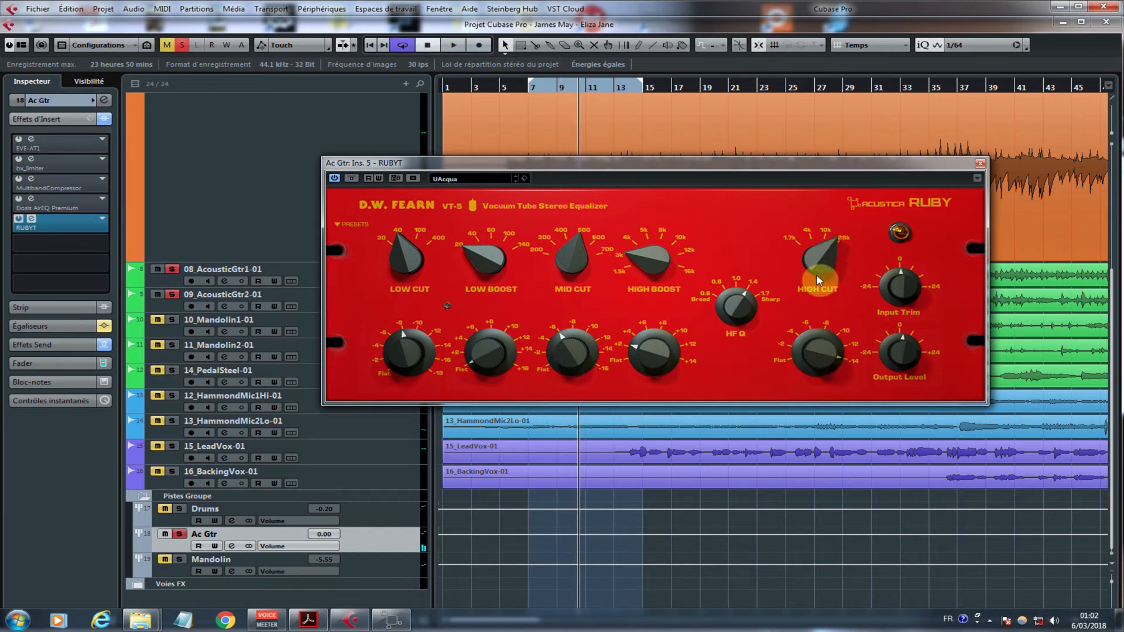
# Step: Audition the High Cut at 10k, return its frequency to 28k, set its attenuation to about 6, and stop playback
pyautogui.moveTo(814, 280); pyautogui.dragTo(811, 294)
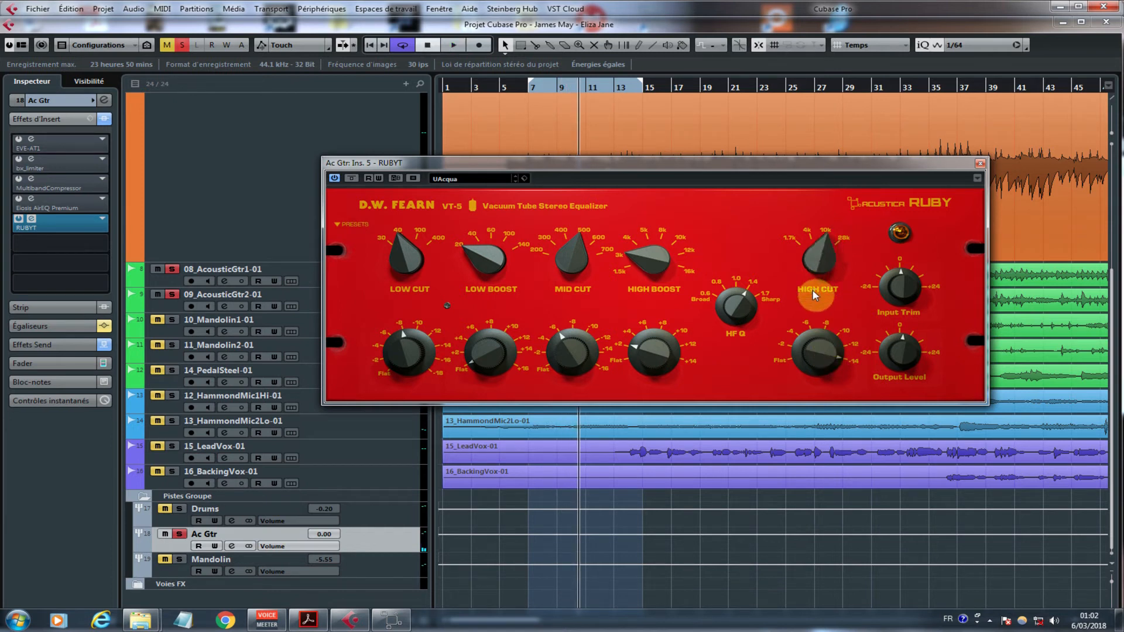
pyautogui.click(522, 89)
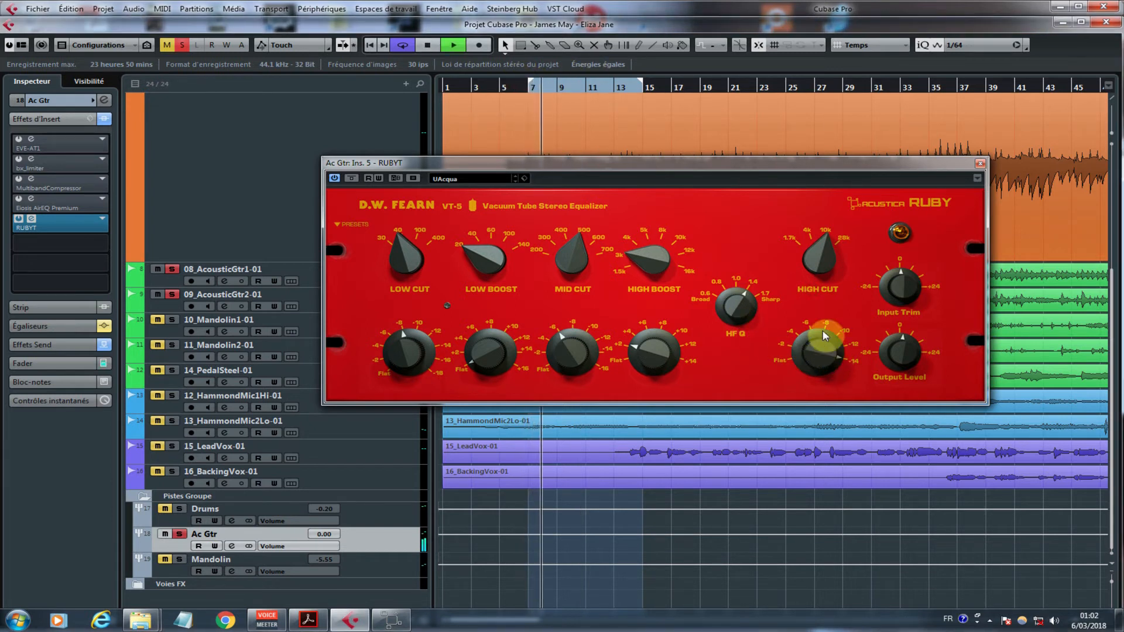
pyautogui.press('space')
pyautogui.moveTo(816, 261); pyautogui.dragTo(825, 171)
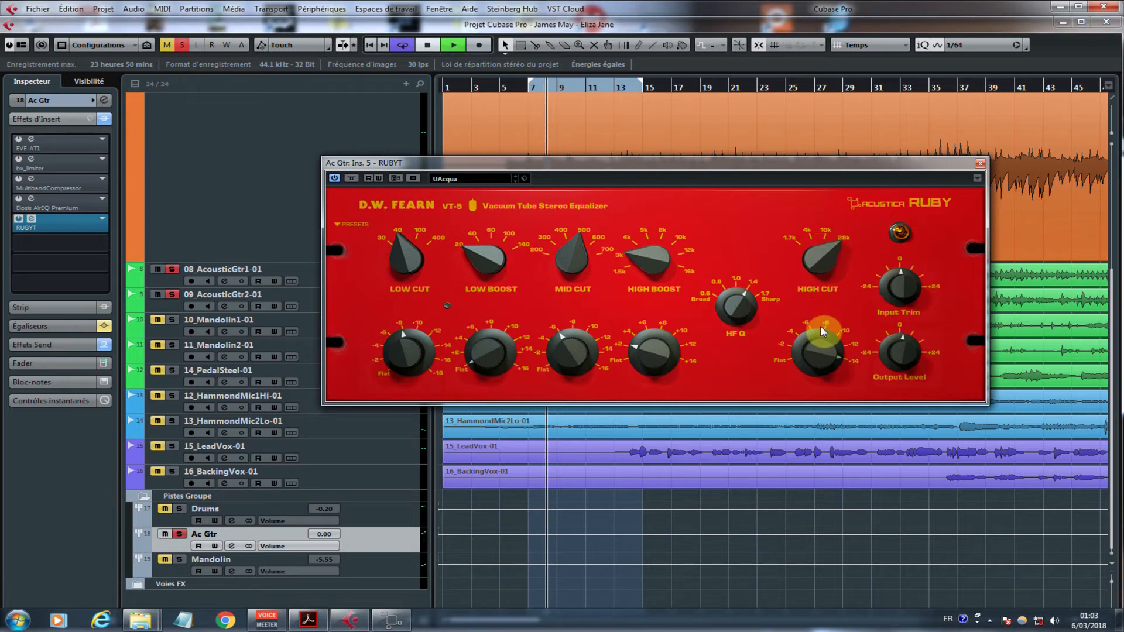
pyautogui.moveTo(820, 331); pyautogui.dragTo(820, 404)
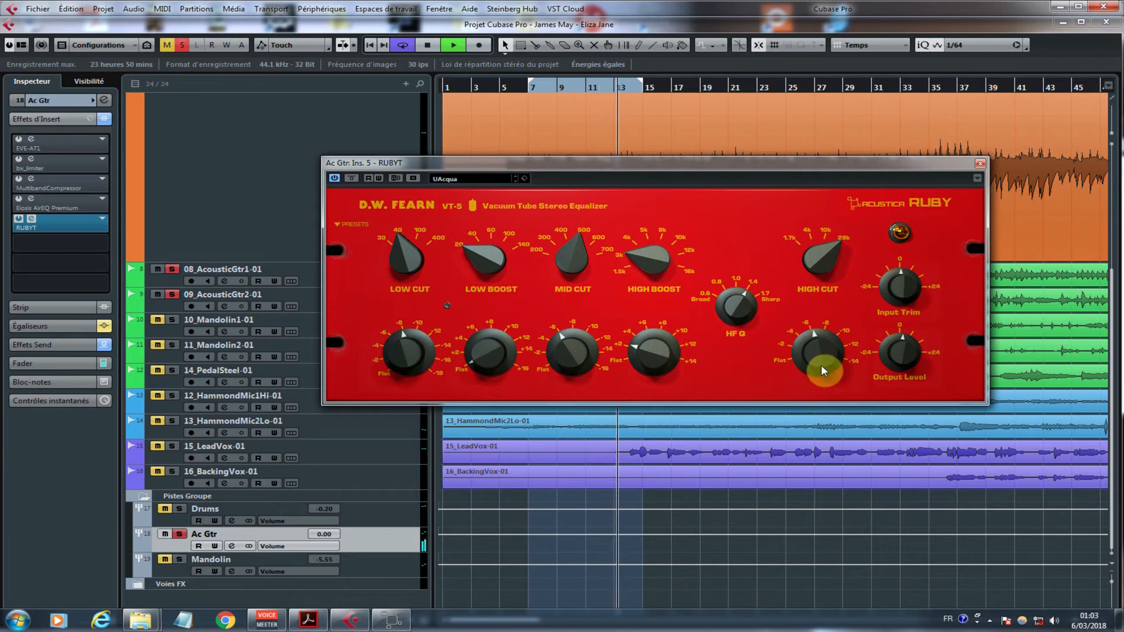
pyautogui.press('space')
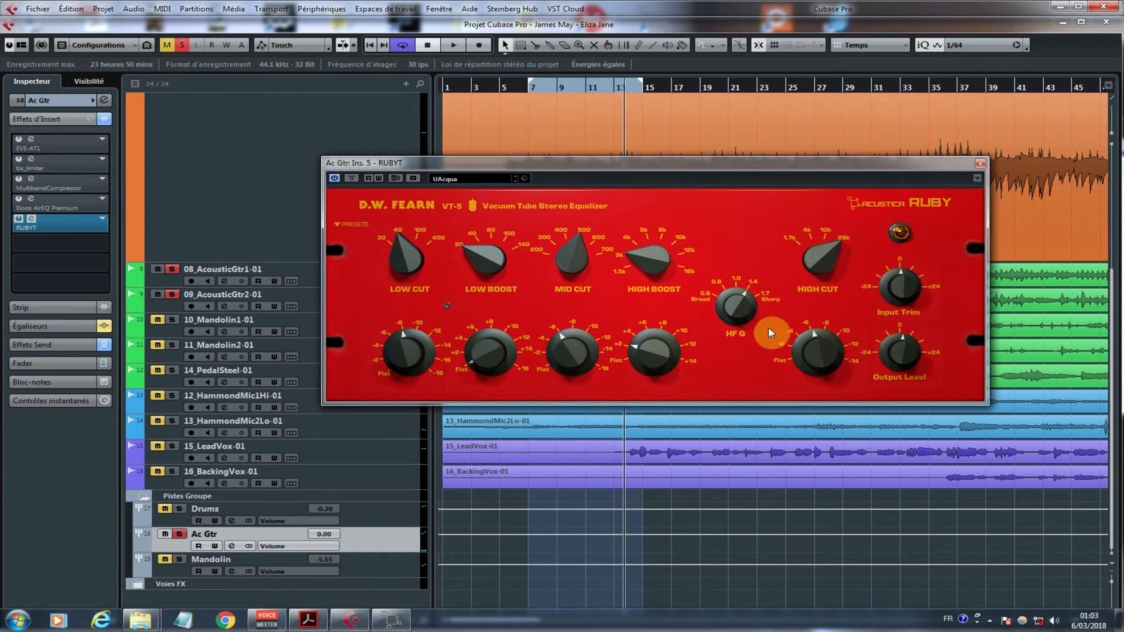
# Step: Find RUBYT in the plug-in list and load a second instance into insert slot 6 of the Ac Gtr group
pyautogui.click(93, 245)
pyautogui.click(3, 350)
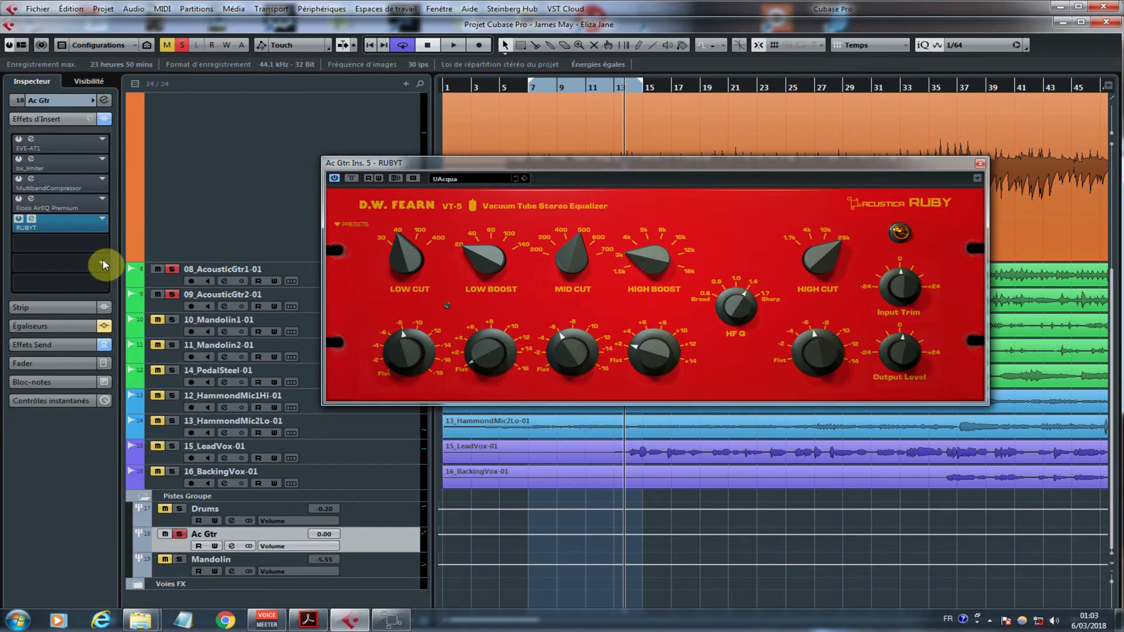
pyautogui.click(101, 246)
pyautogui.write('ruby')
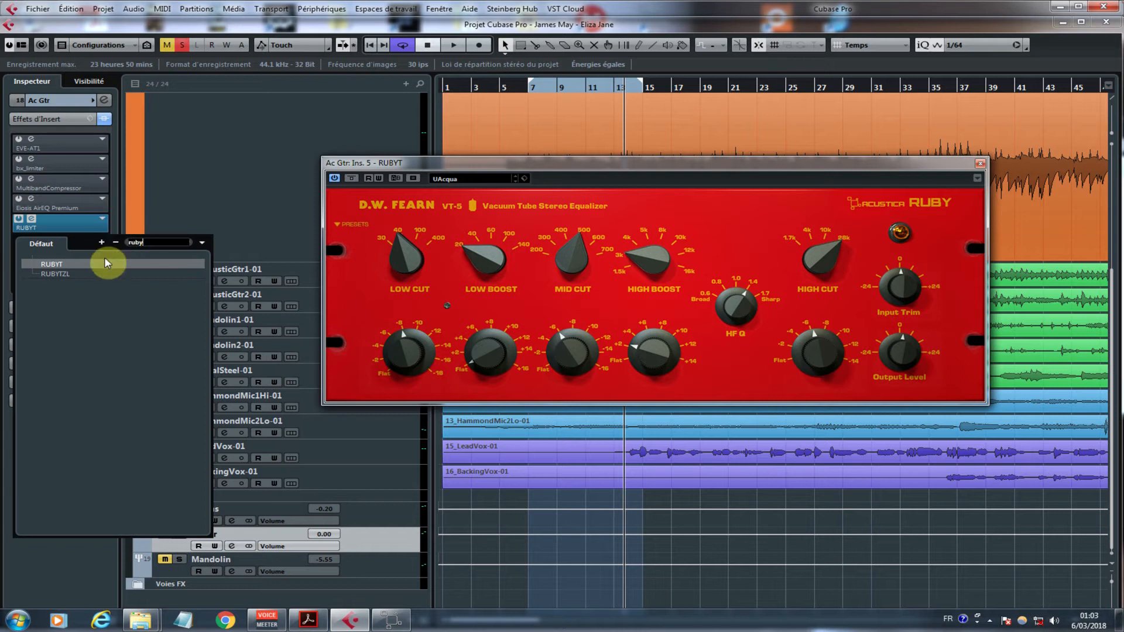
pyautogui.click(104, 264)
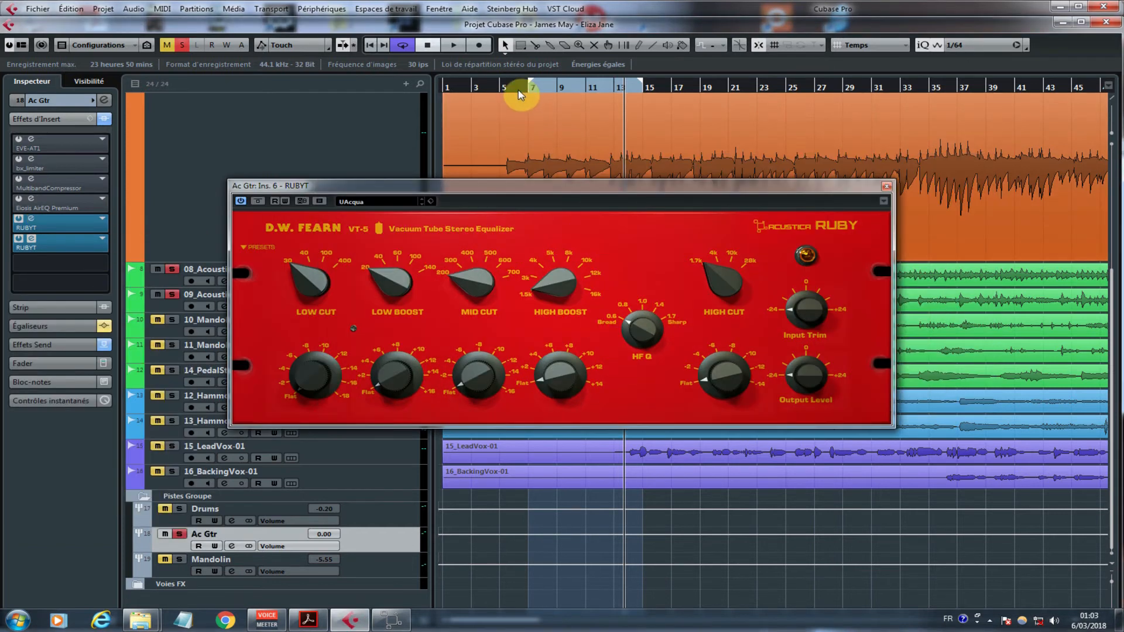
# Step: Set the second equalizer's High Boost to 16k with a gain of about 8 while playing from about bar 5
pyautogui.click(515, 88)
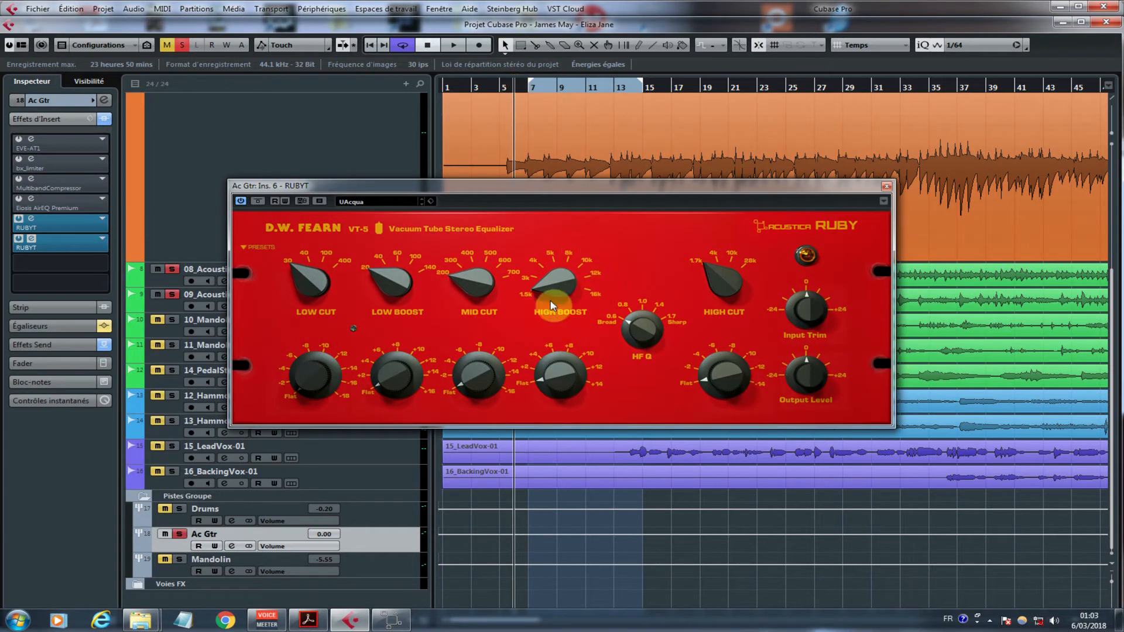
pyautogui.moveTo(548, 277); pyautogui.dragTo(562, 134)
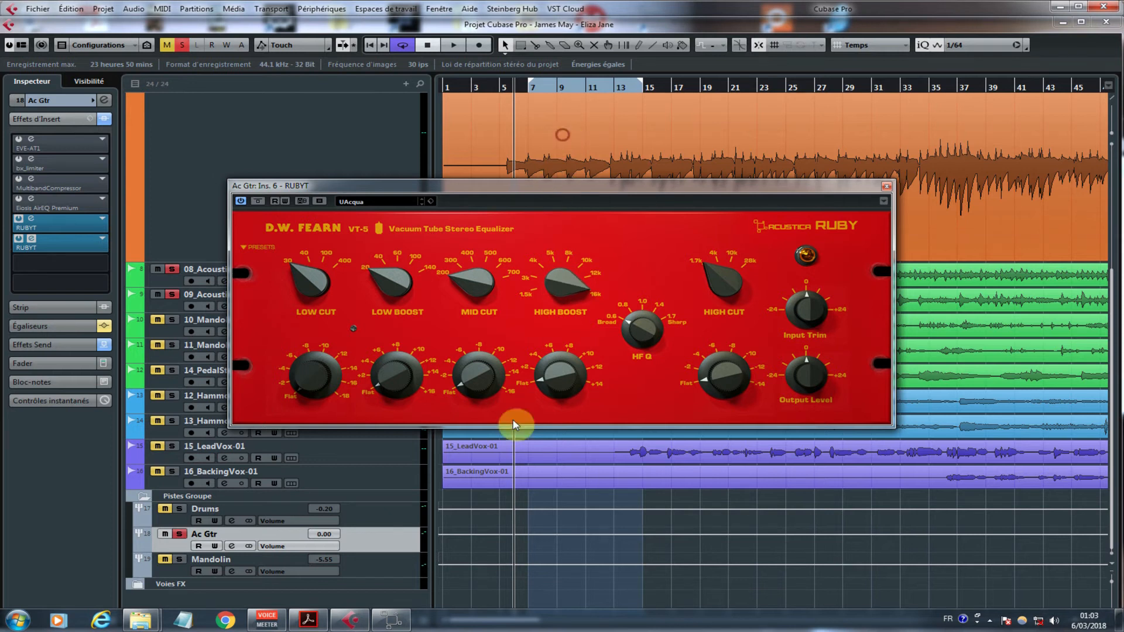
pyautogui.click(556, 379)
pyautogui.moveTo(556, 379); pyautogui.dragTo(563, 308)
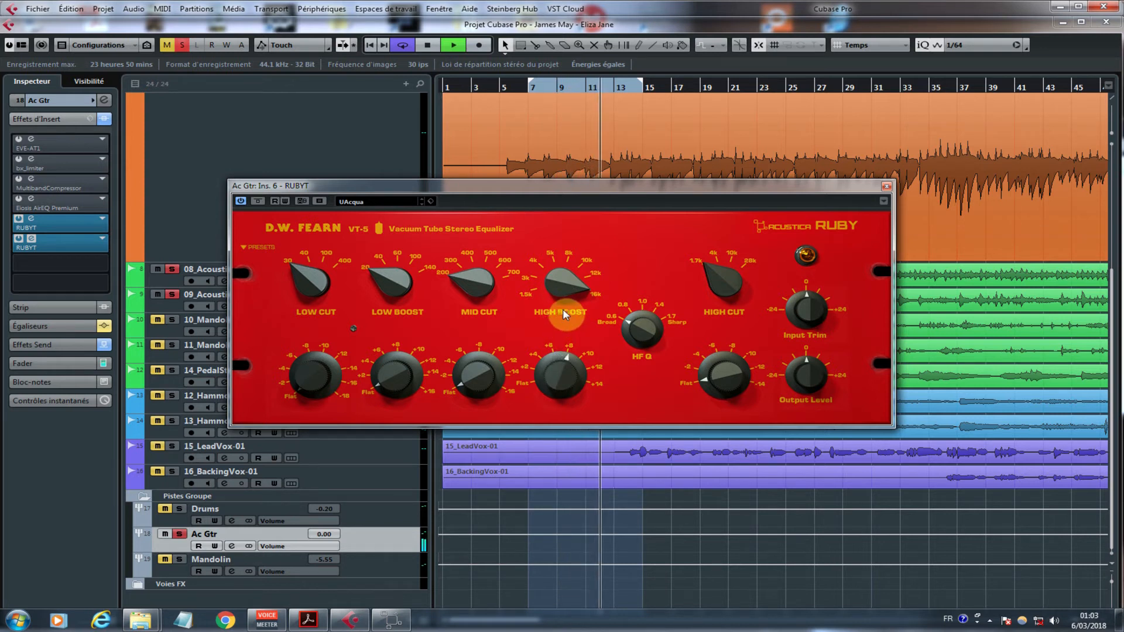
pyautogui.moveTo(566, 366)
pyautogui.mouseDown()
pyautogui.moveTo(564, 390)
pyautogui.moveTo(567, 374)
pyautogui.mouseUp()
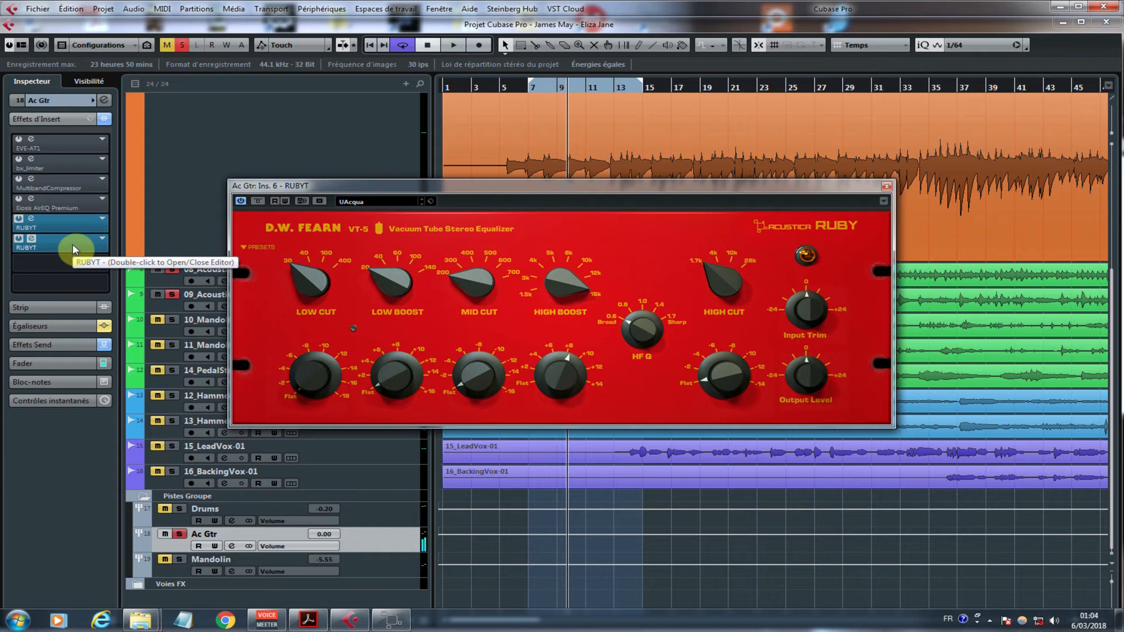
# Step: Unsolo the Ac Gtr group and bypass both RUBYT inserts to hear the full mix unprocessed
pyautogui.click(180, 534)
pyautogui.click(19, 219)
pyautogui.click(19, 239)
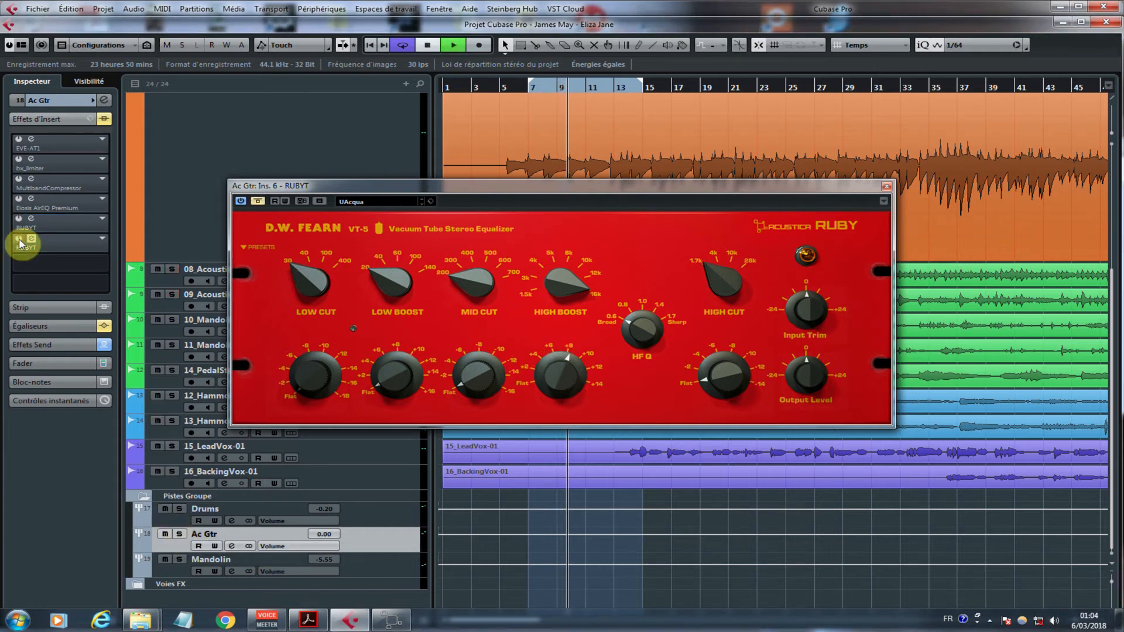
pyautogui.press('space')
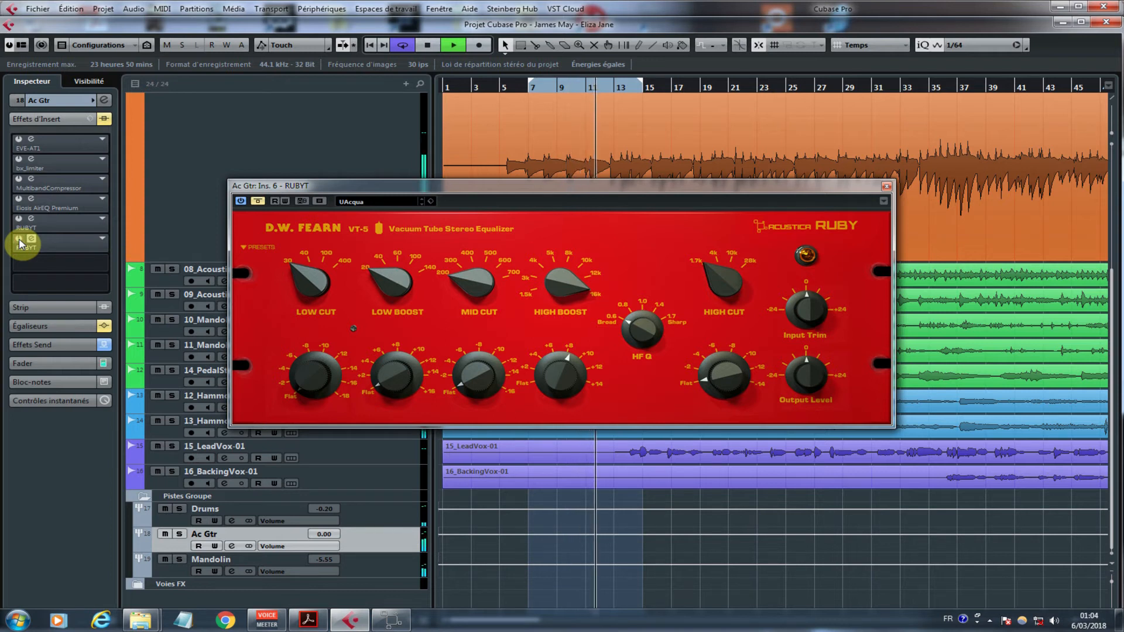
# Step: Compare the full mix with the RUBYT inserts bypassed and active, leave both active, and close the second equalizer's window
pyautogui.click(19, 239)
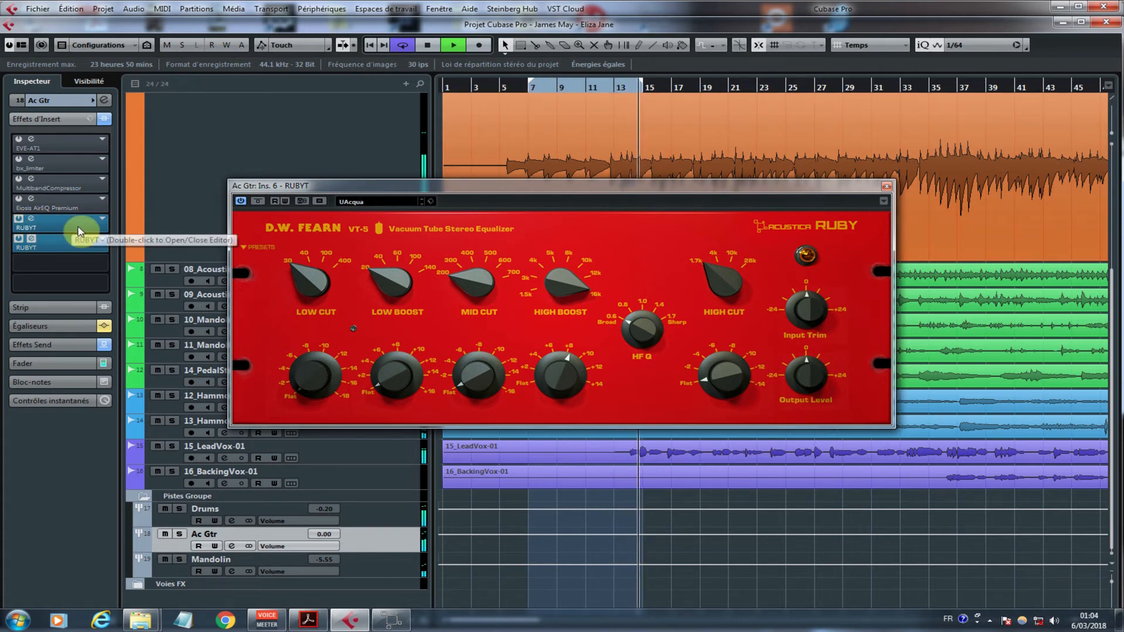
pyautogui.click(19, 239)
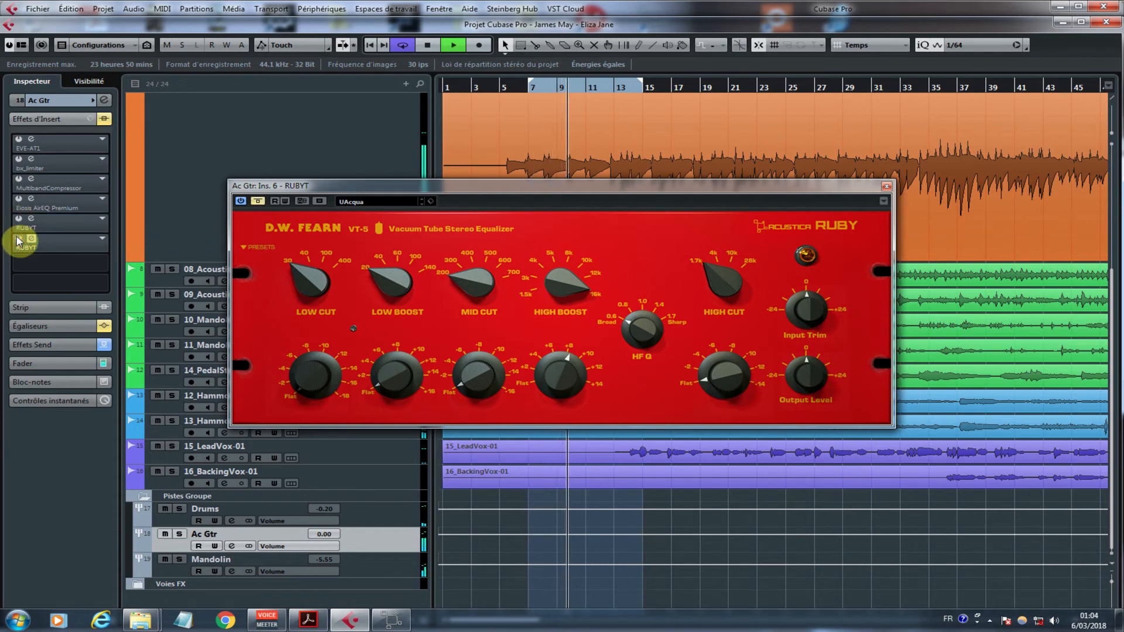
pyautogui.click(18, 239)
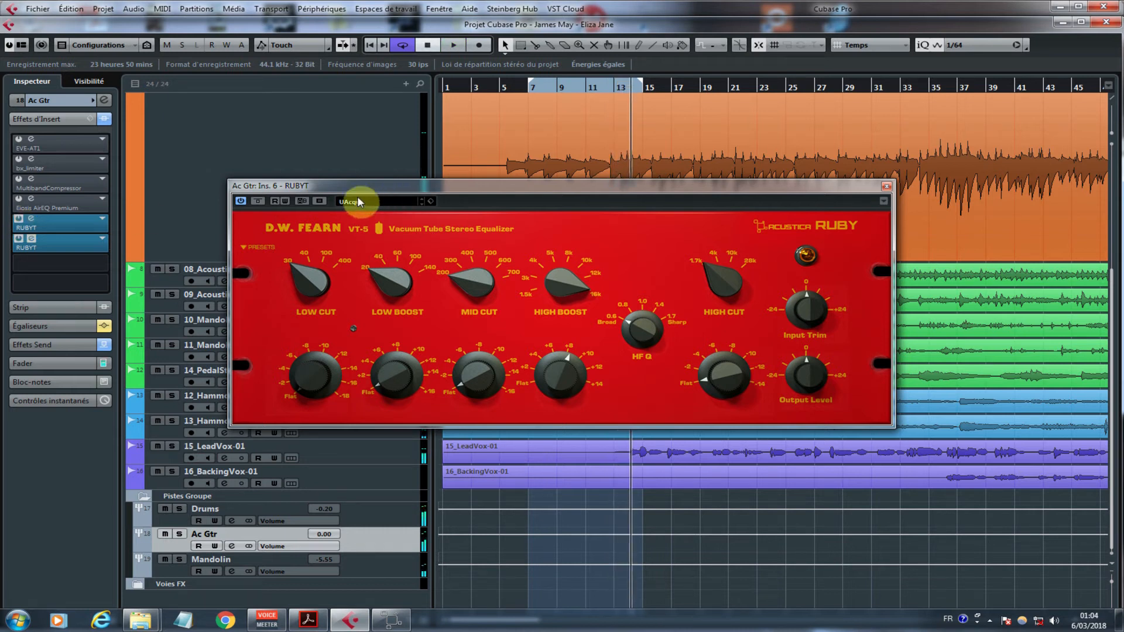
pyautogui.click(887, 187)
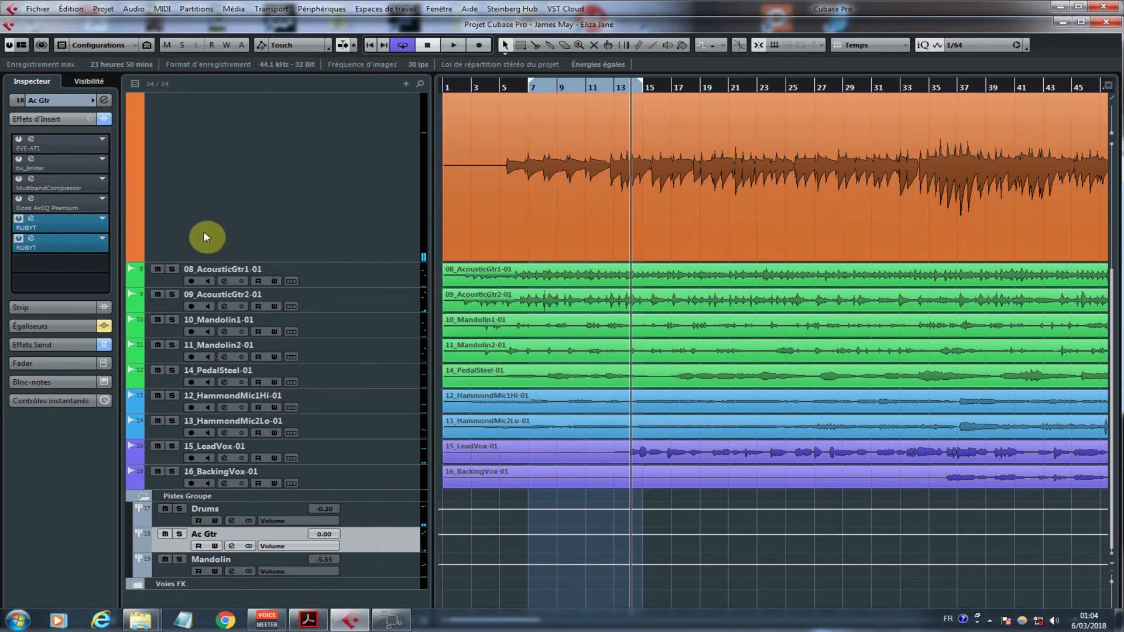
pyautogui.click(36, 221)
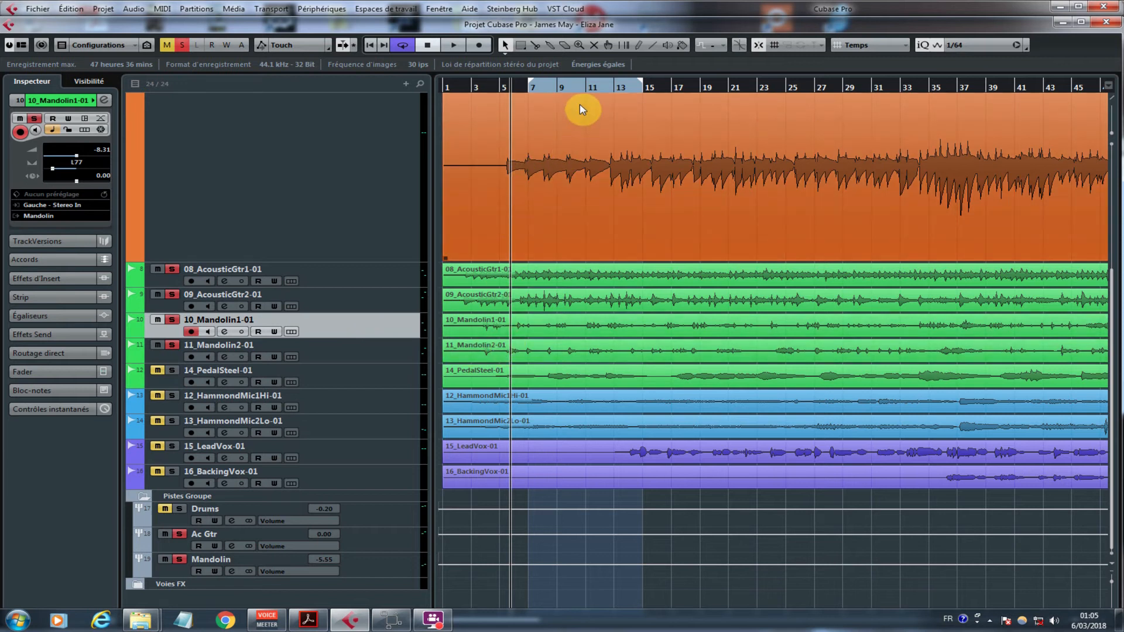
# Step: Turn off cycle playback, select the Ac Gtr group, and play the soloed guitars and mandolins while switching off the second RUBYT; stop near bar 13
pyautogui.click(403, 45)
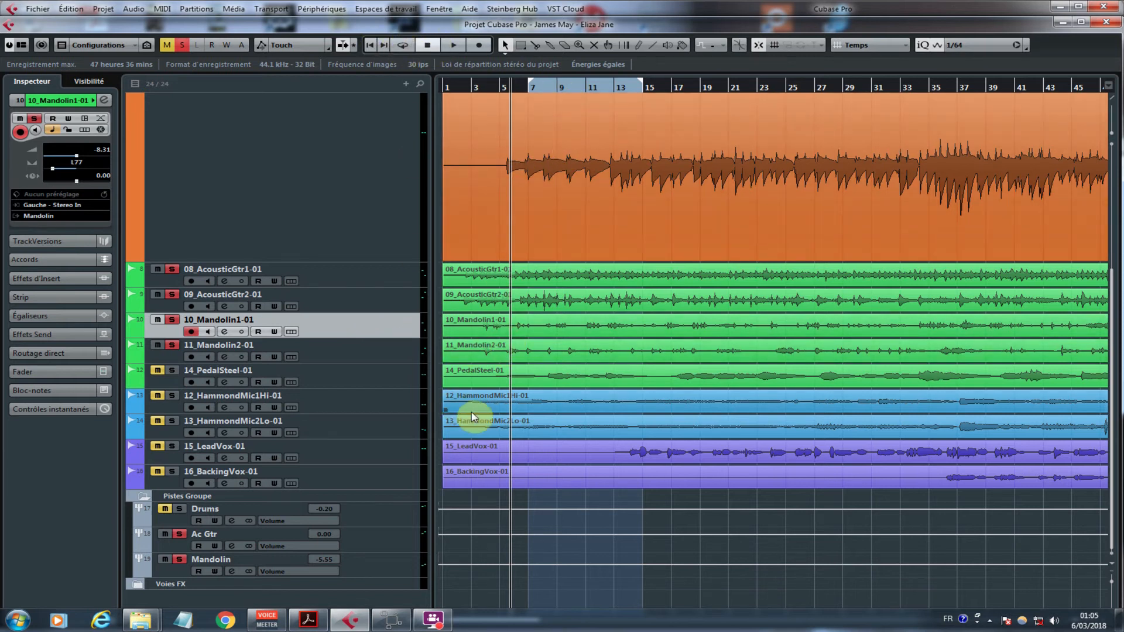
pyautogui.click(380, 543)
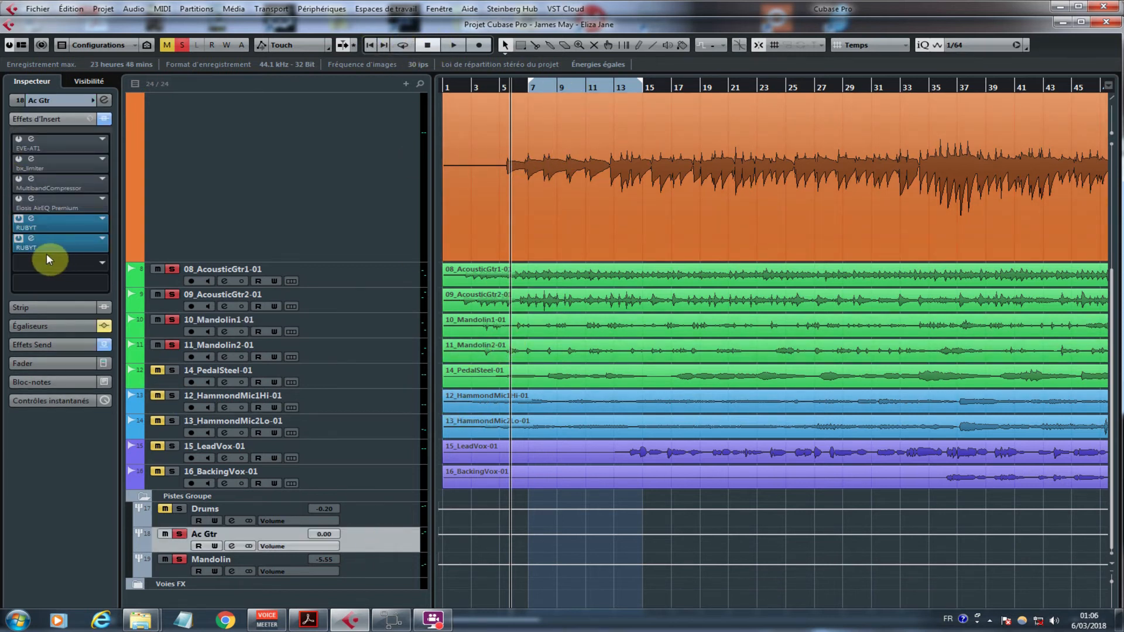
pyautogui.press('space')
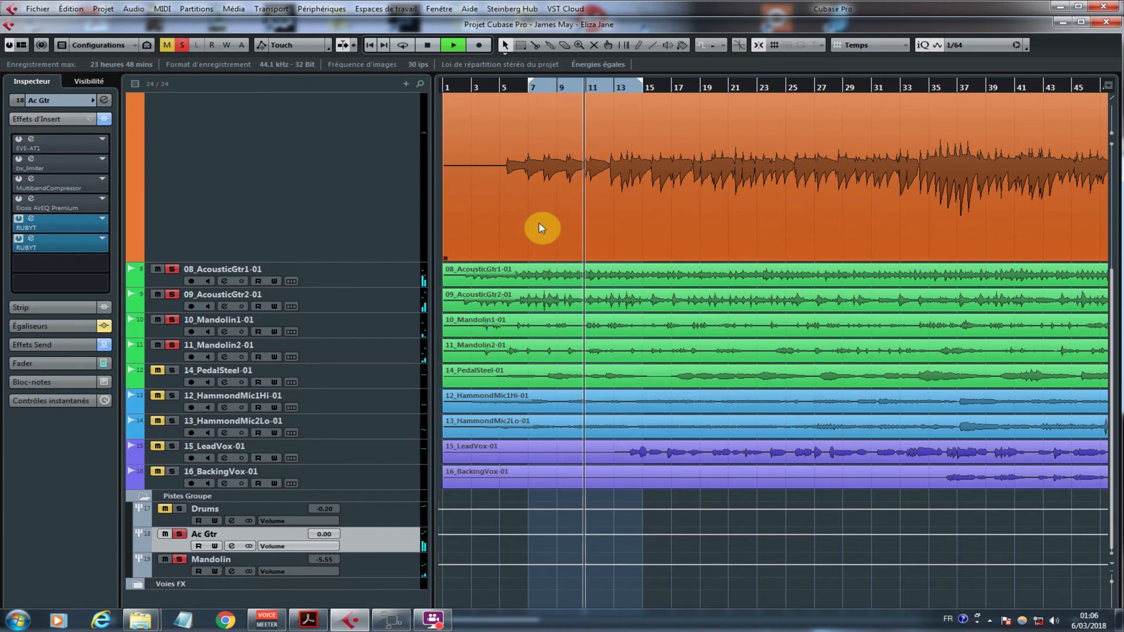
pyautogui.click(19, 238)
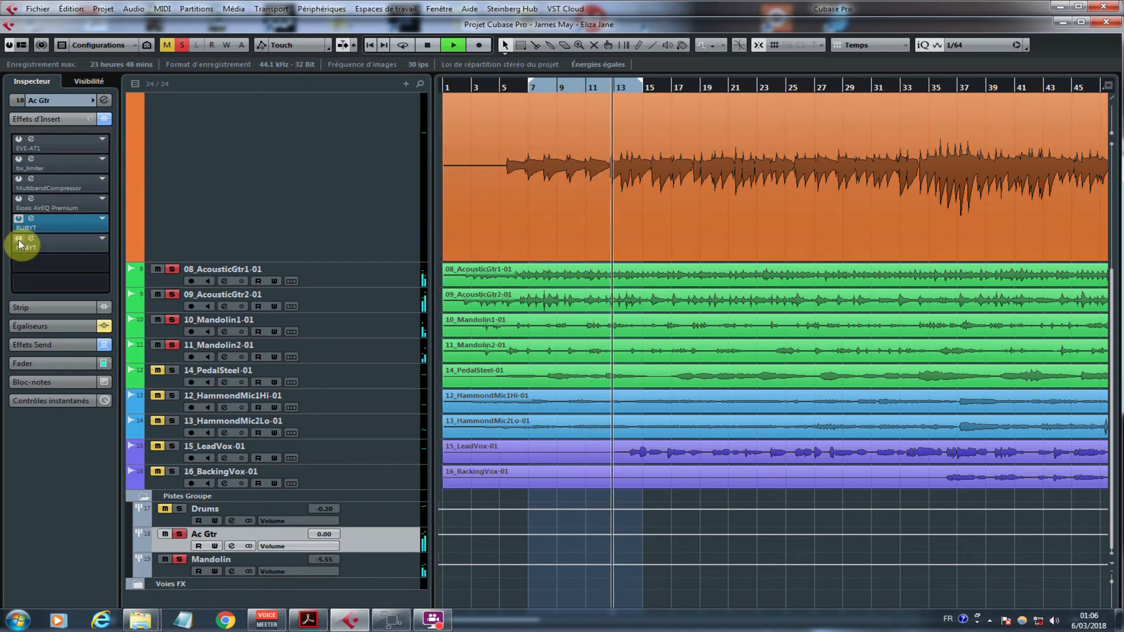
pyautogui.press('space')
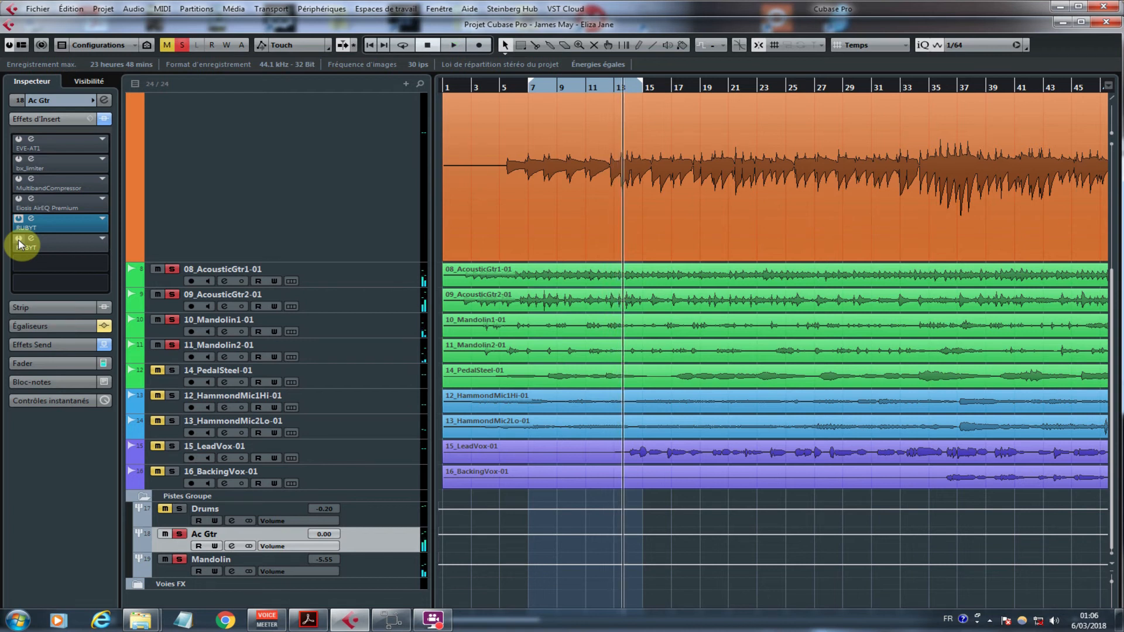
# Step: Open the second RUBYT in bypass, view the Mandolin group's inserts, and reactivate the second RUBYT on the Ac Gtr group
pyautogui.click(31, 238)
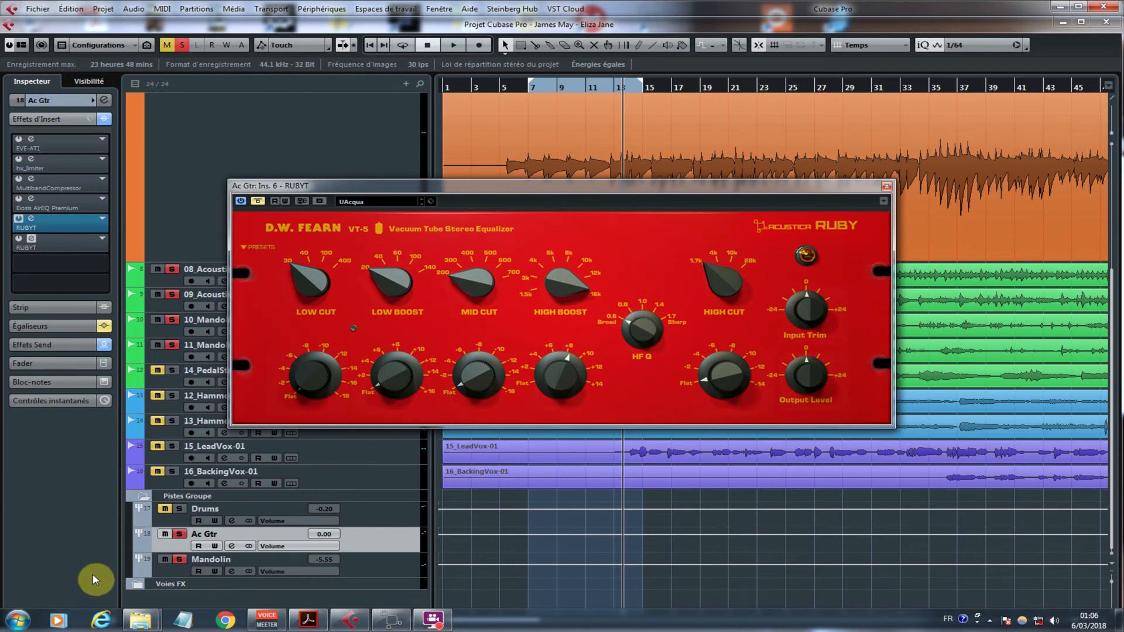
pyautogui.click(236, 563)
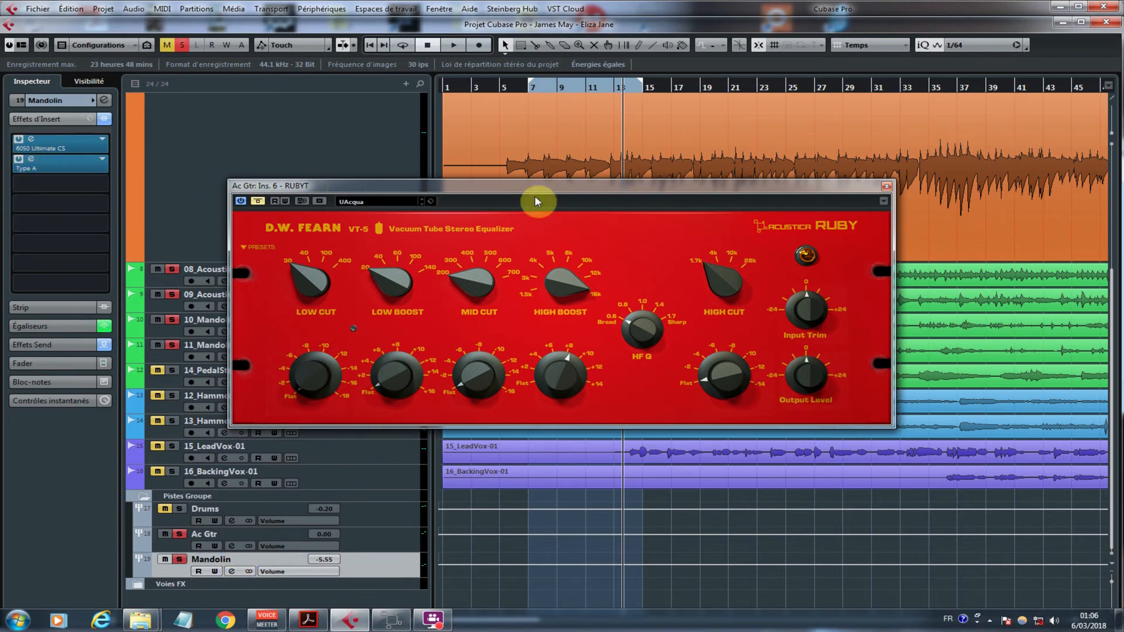
pyautogui.click(384, 537)
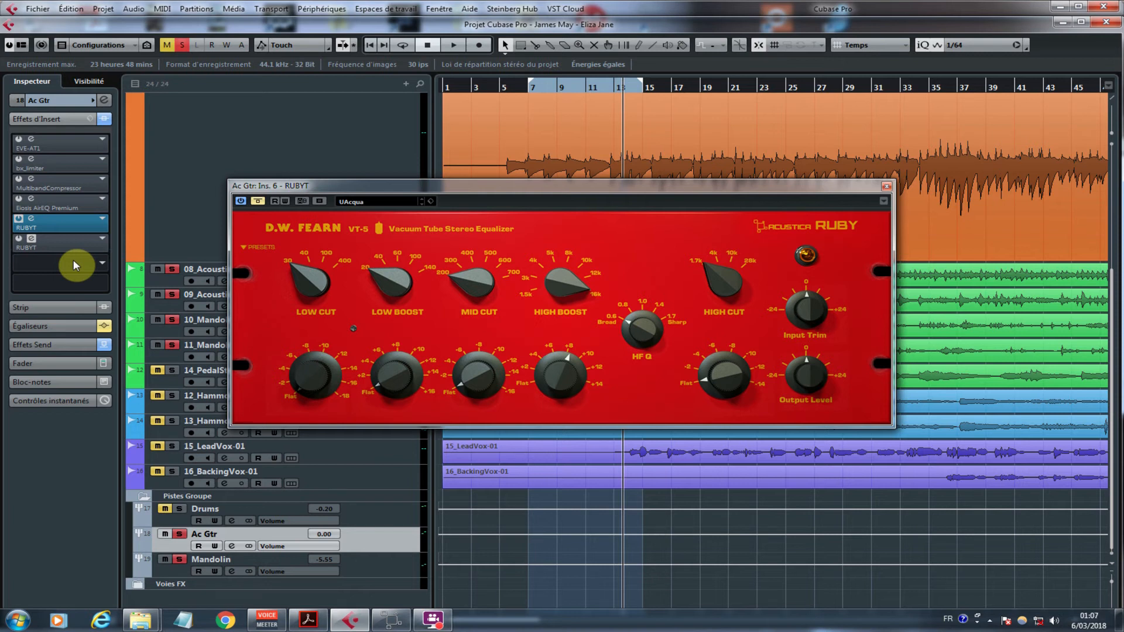
pyautogui.click(18, 241)
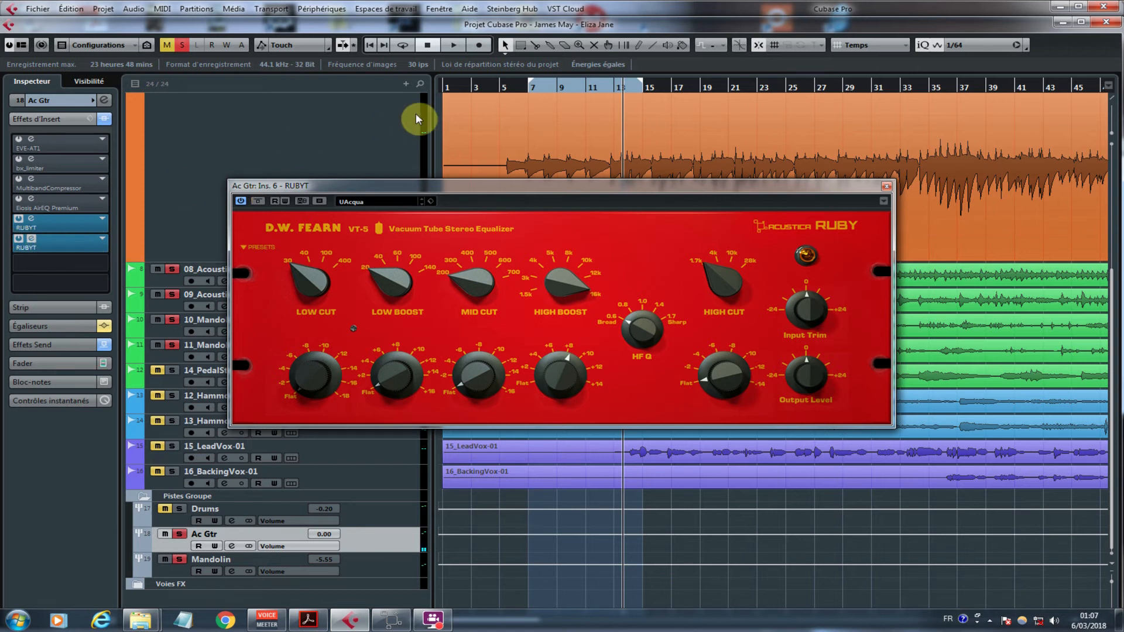
# Step: Play the soloed guitars and mandolins from about bar 5 and set the second equalizer's High Boost gain to about 4
pyautogui.click(512, 93)
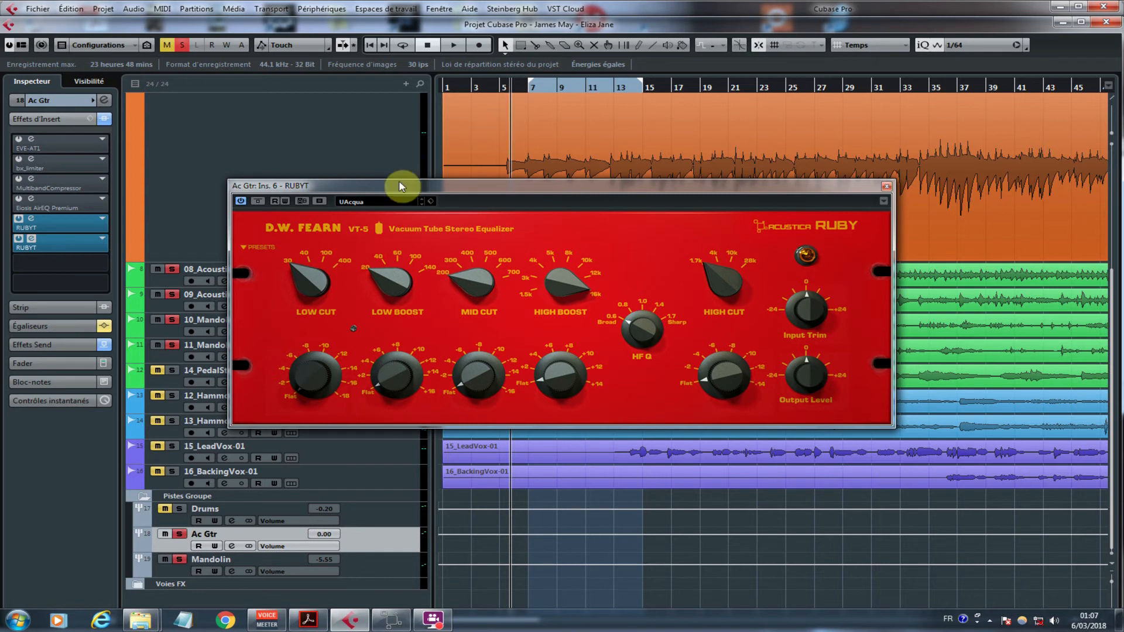
pyautogui.press('space')
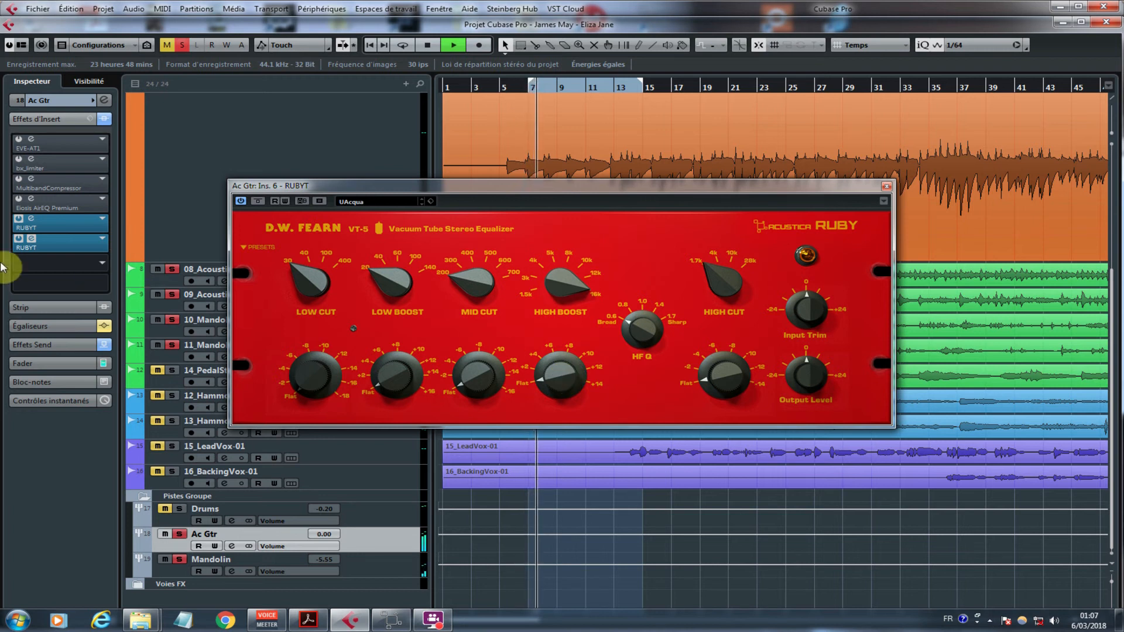
pyautogui.click(548, 377)
pyautogui.moveTo(547, 377); pyautogui.dragTo(565, 358)
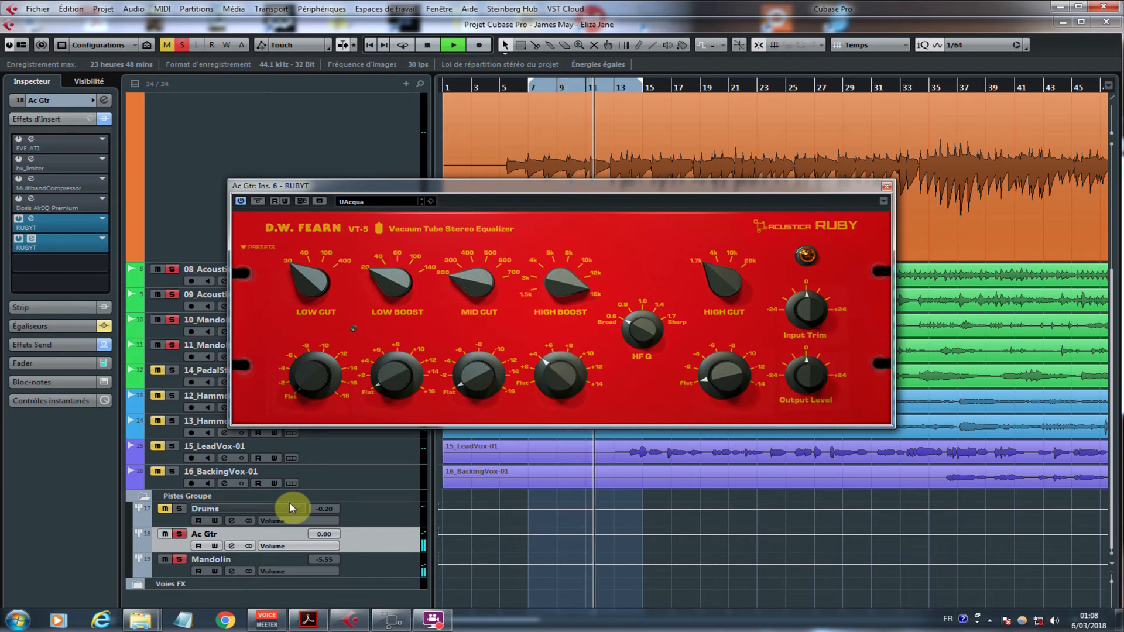
# Step: Unsolo all tracks, play the full mix from about bar 6 while setting the High Boost gain to about 2, and stop playback
pyautogui.click(182, 46)
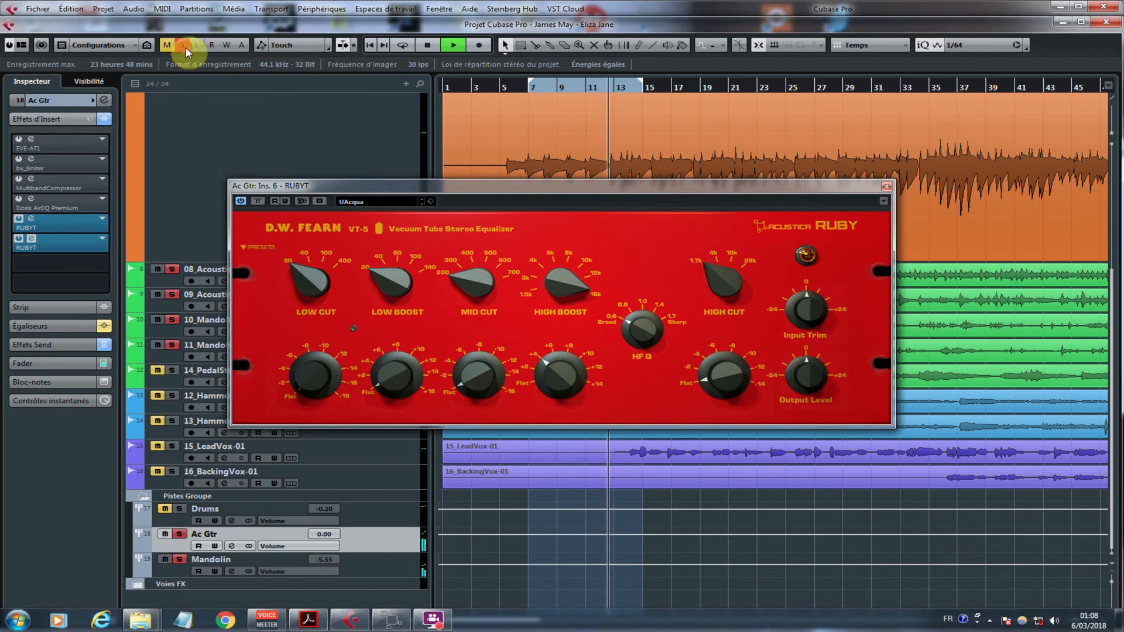
pyautogui.click(518, 89)
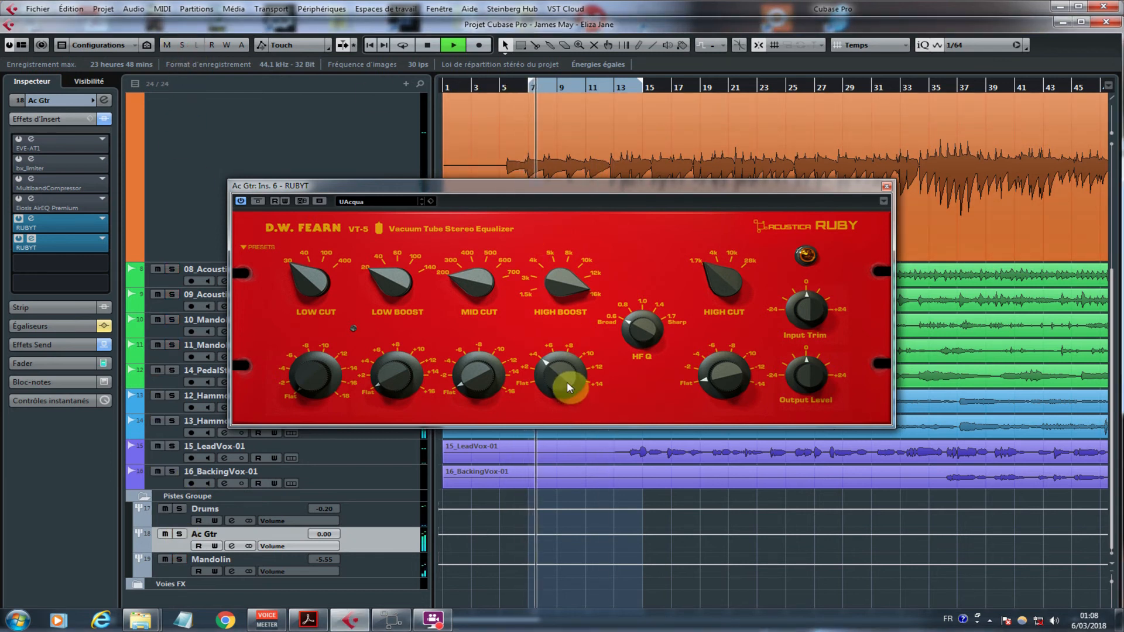
pyautogui.moveTo(567, 383); pyautogui.dragTo(552, 455)
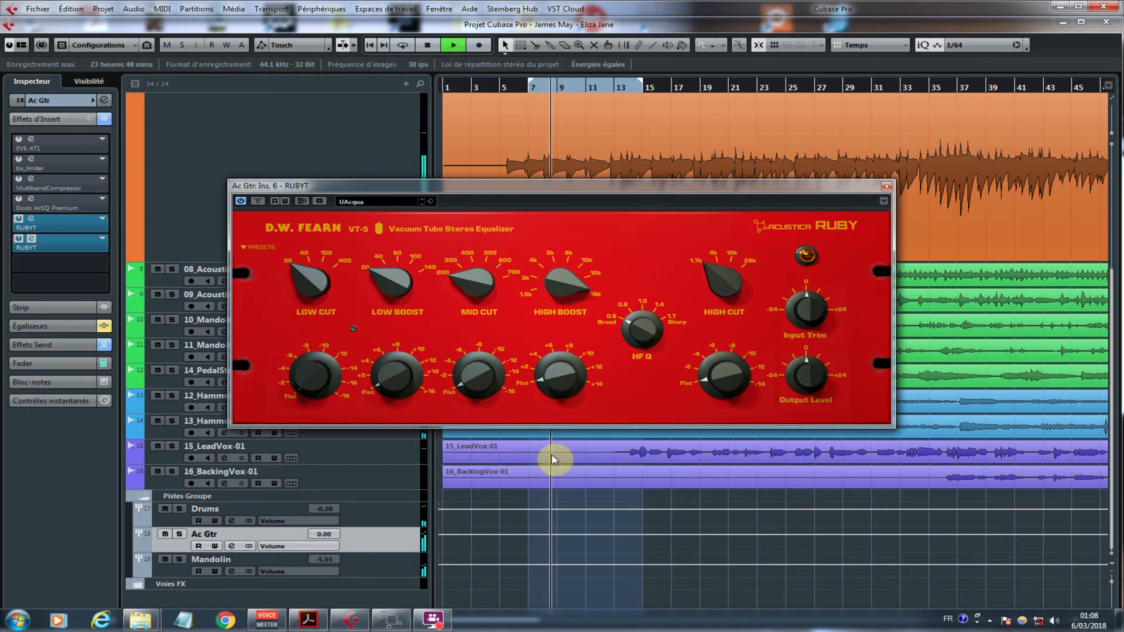
pyautogui.moveTo(553, 458); pyautogui.dragTo(559, 393)
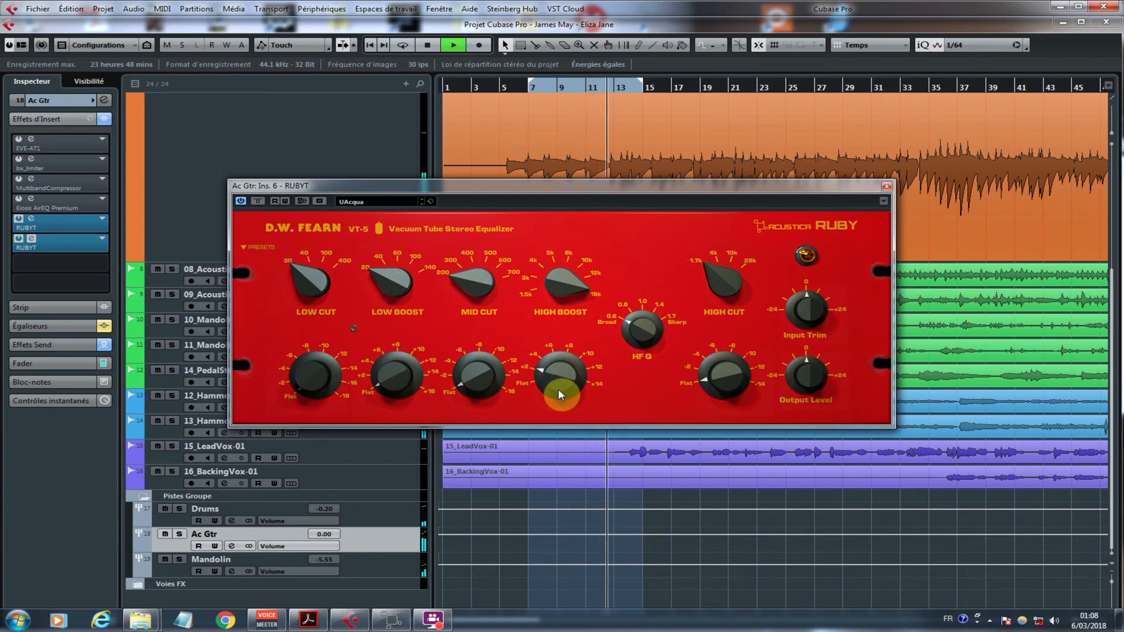
pyautogui.press('space')
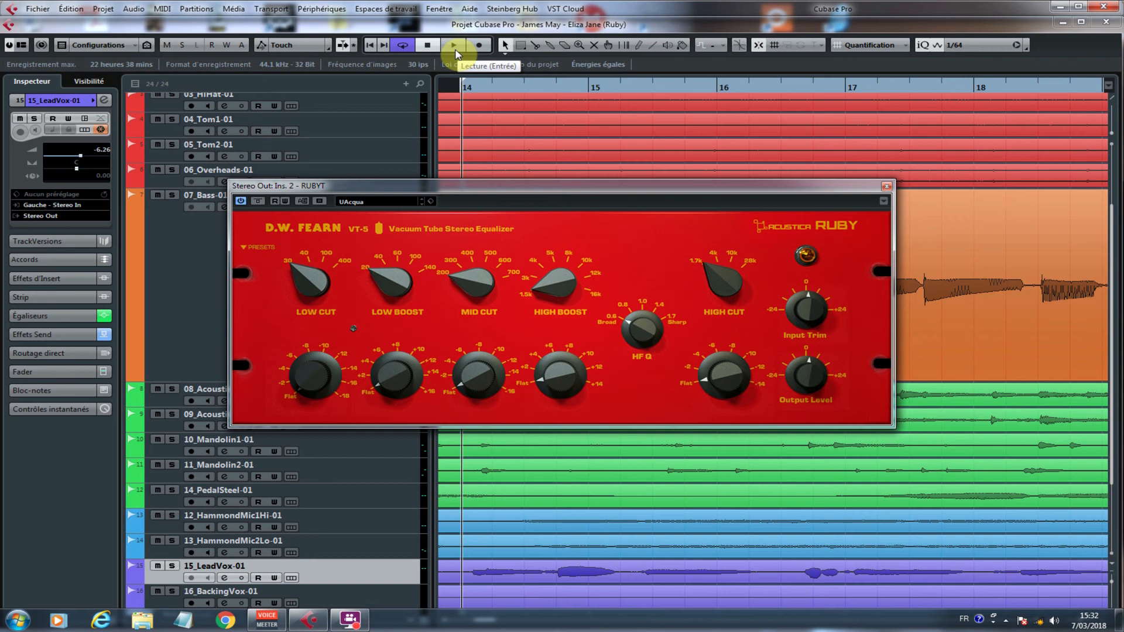
# Step: Play the looped mix through the Stereo Out RUBYT with all bands flat and check the audio levels in Voicemeeter Banana
pyautogui.click(455, 47)
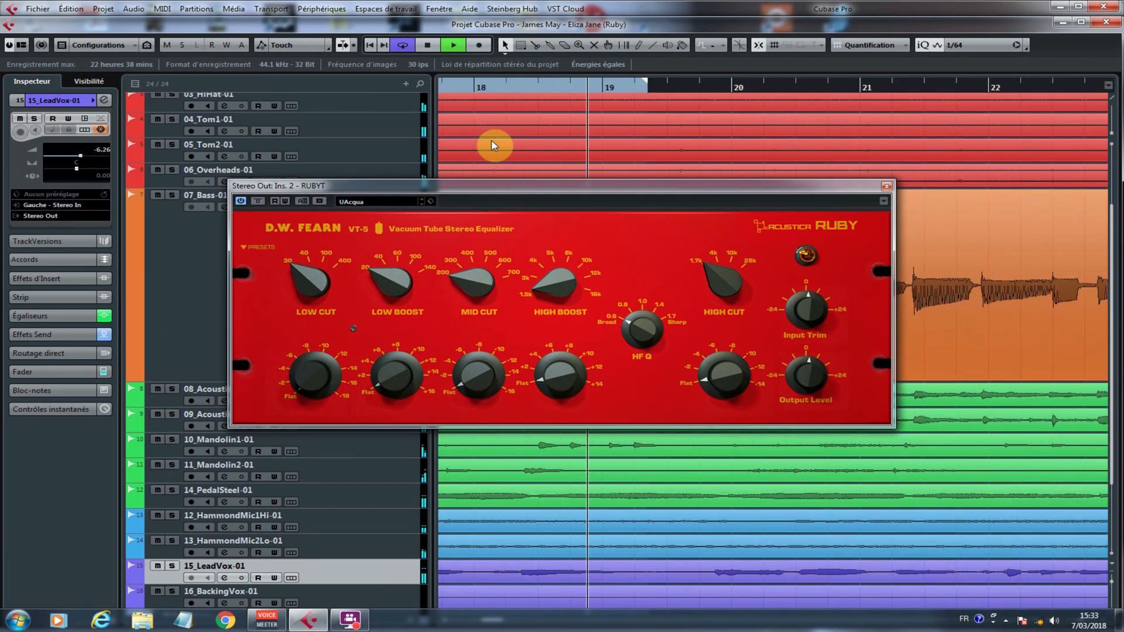
pyautogui.press('space')
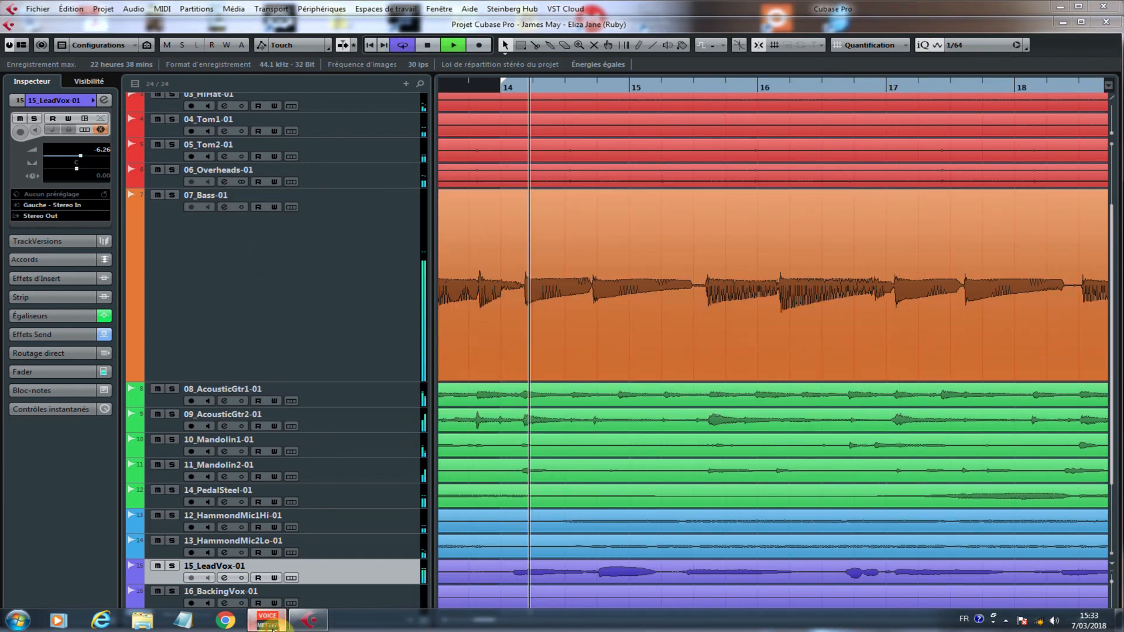
pyautogui.click(267, 620)
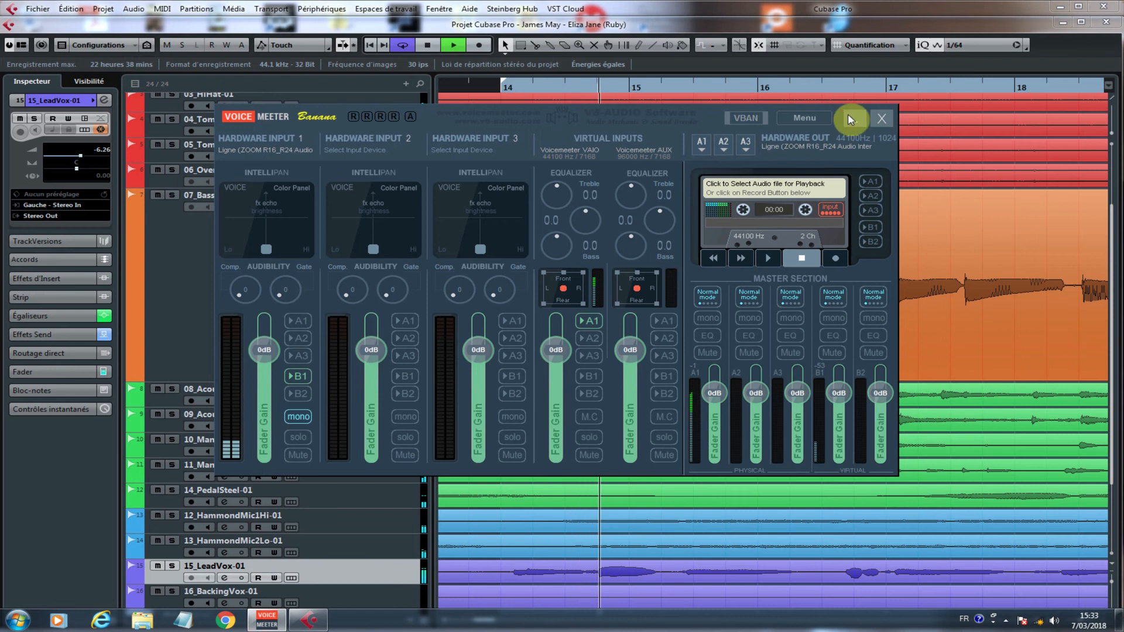
pyautogui.click(849, 117)
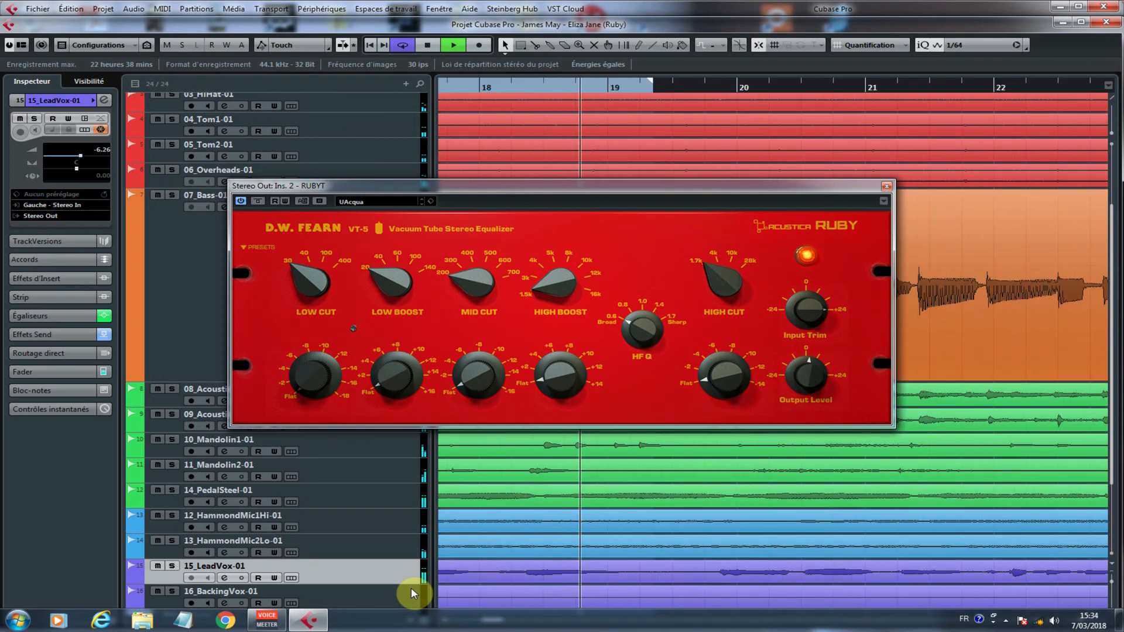
# Step: Set the Stereo Out equalizer's Low Cut to 100 with a cut of about -4 while looping the mix
pyautogui.click(252, 297)
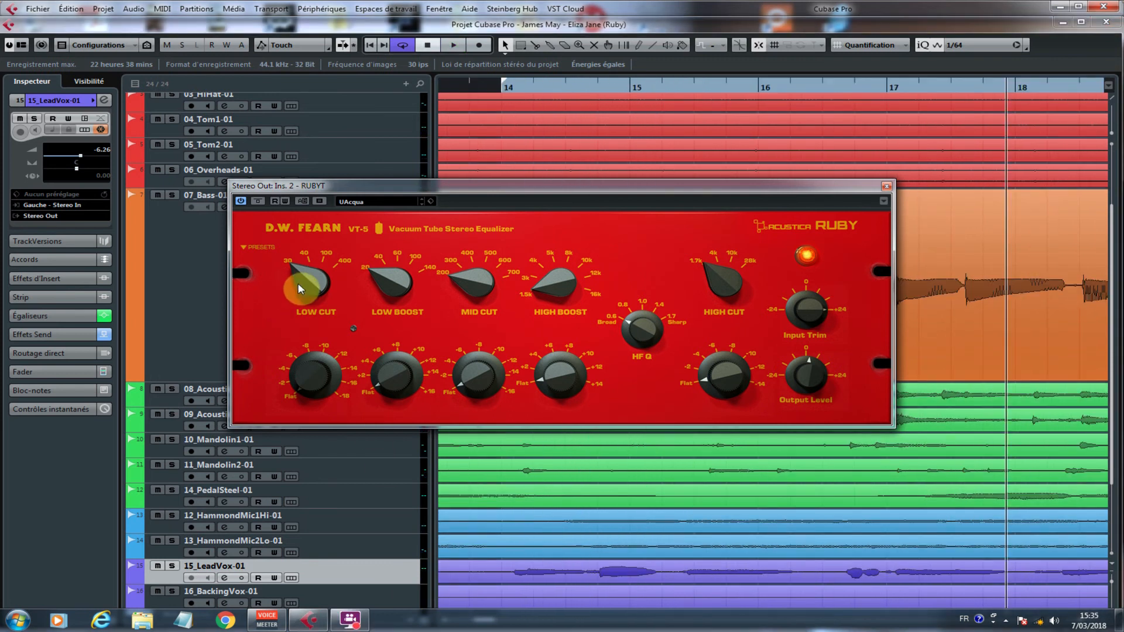
pyautogui.moveTo(304, 271); pyautogui.dragTo(303, 258)
pyautogui.click(481, 105)
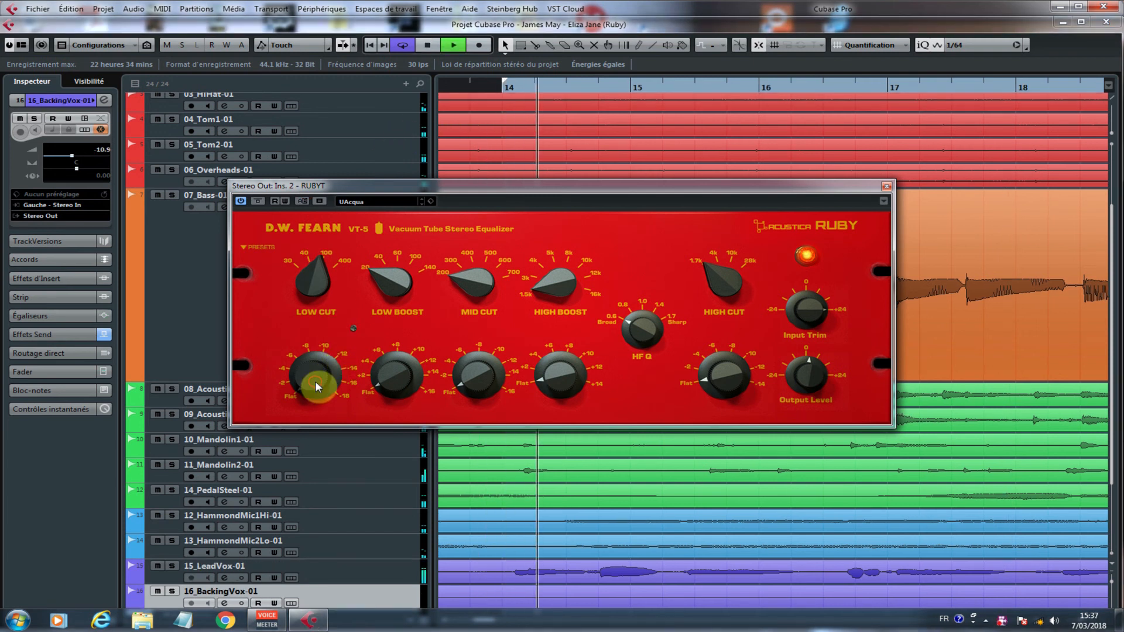
pyautogui.moveTo(317, 372)
pyautogui.mouseDown()
pyautogui.moveTo(333, 341)
pyautogui.moveTo(311, 363)
pyautogui.moveTo(308, 386)
pyautogui.mouseUp()
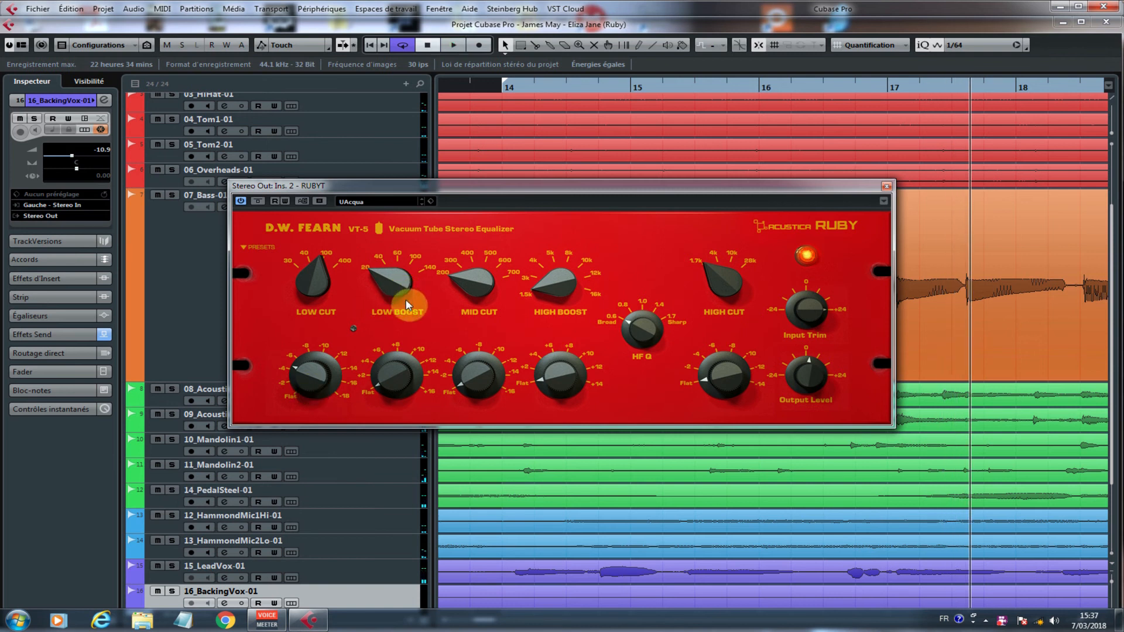
# Step: Set the Stereo Out equalizer's Low Boost to 40 with a gain of about 2 while looping the mix
pyautogui.moveTo(380, 267); pyautogui.dragTo(388, 252)
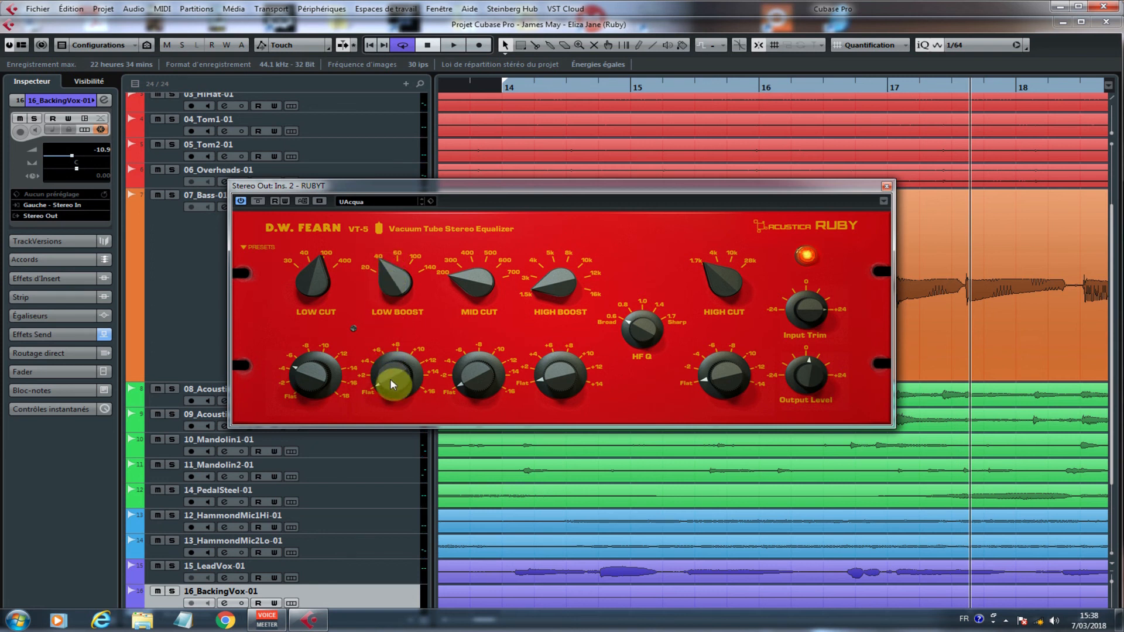
pyautogui.press('space')
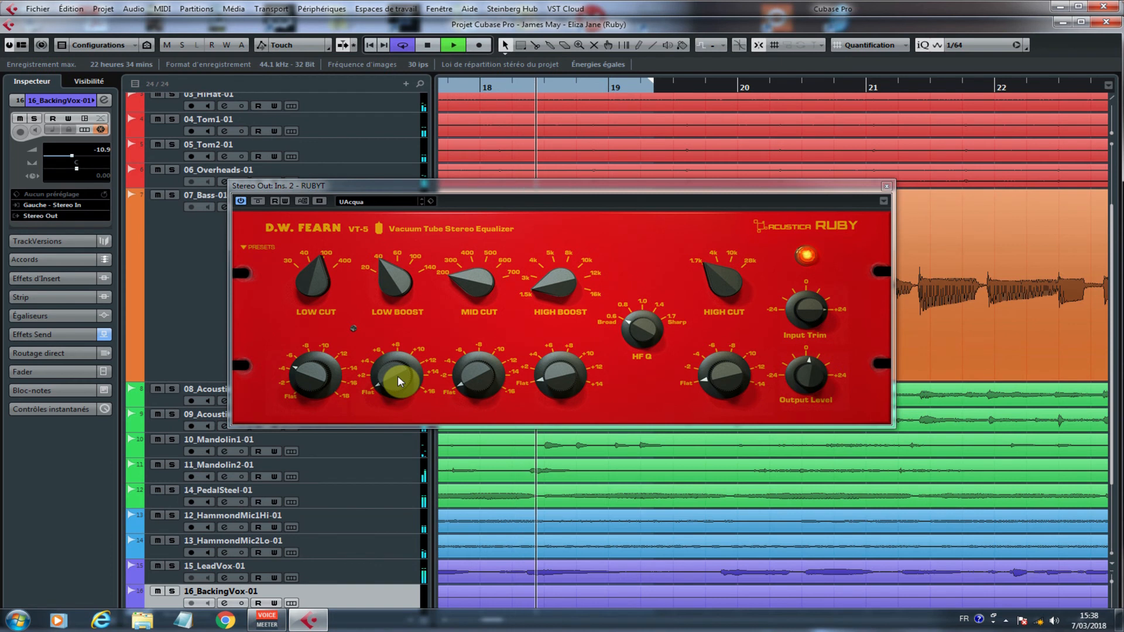
pyautogui.moveTo(399, 375)
pyautogui.mouseDown()
pyautogui.moveTo(401, 349)
pyautogui.moveTo(403, 359)
pyautogui.mouseUp()
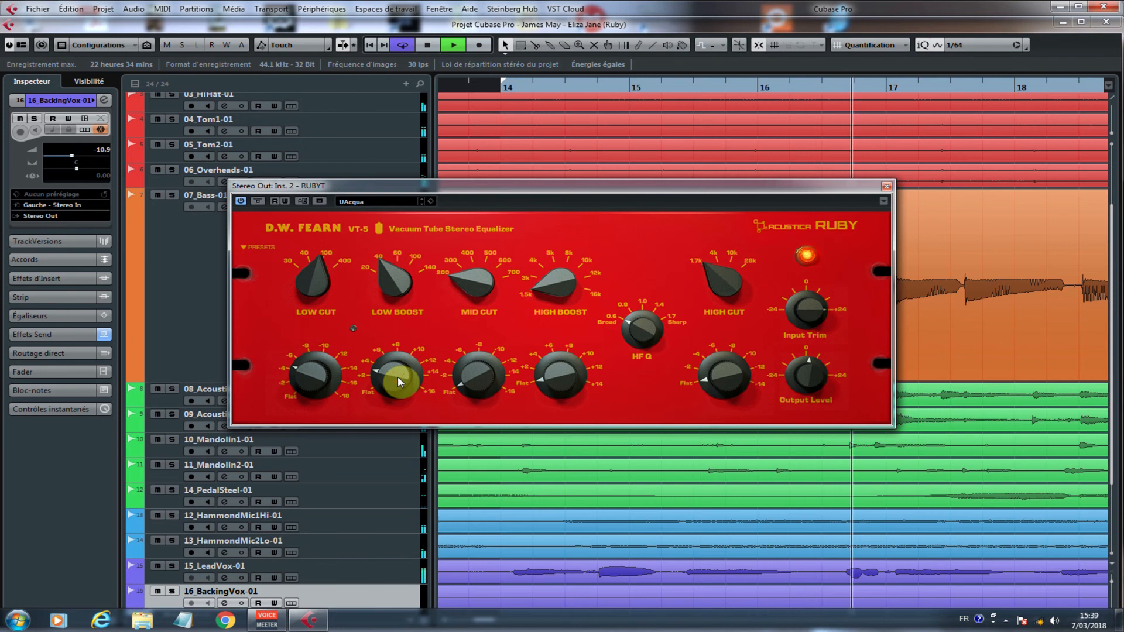
pyautogui.press('space')
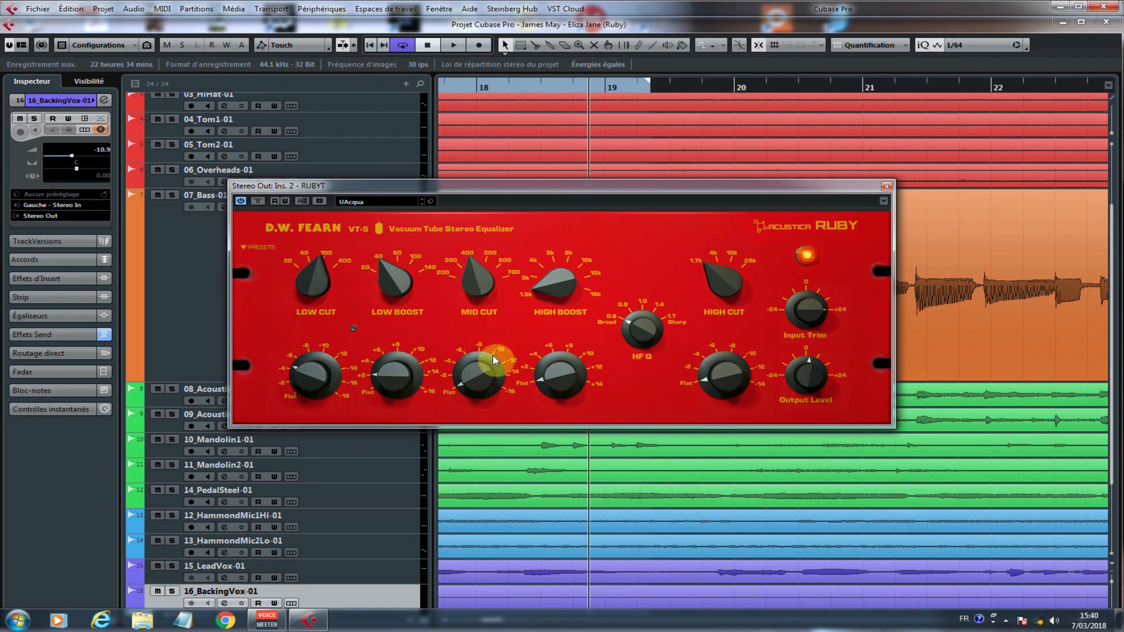
# Step: Set the Stereo Out equalizer's Mid Cut to about -2 at 400 while playing the loop, and stop playback
pyautogui.press('space')
pyautogui.moveTo(491, 383); pyautogui.dragTo(510, 336)
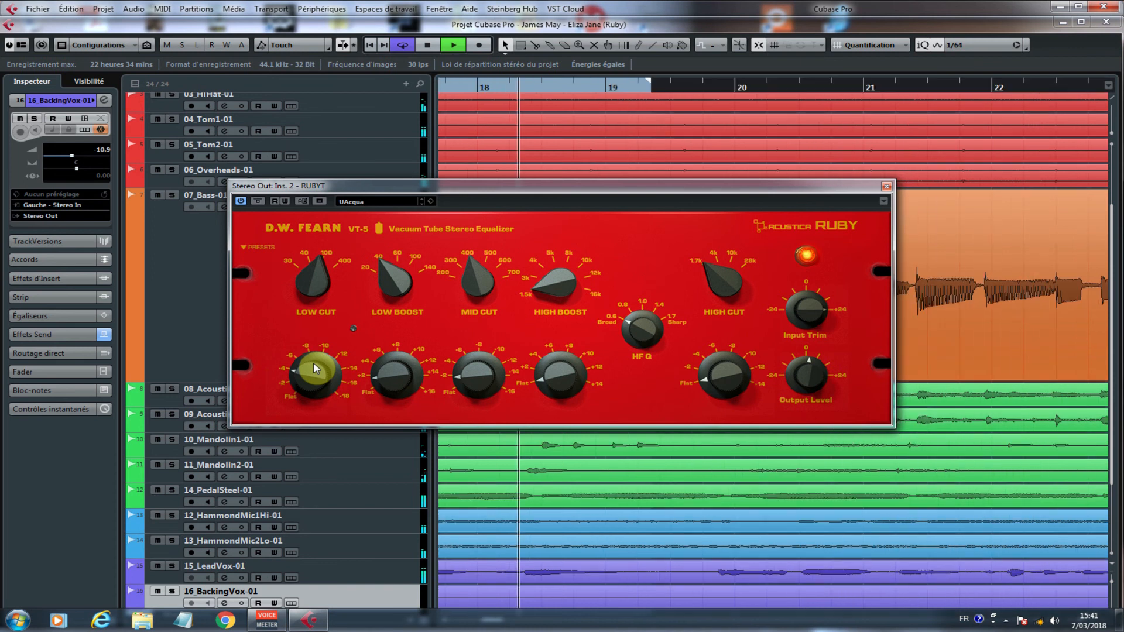
pyautogui.press('space')
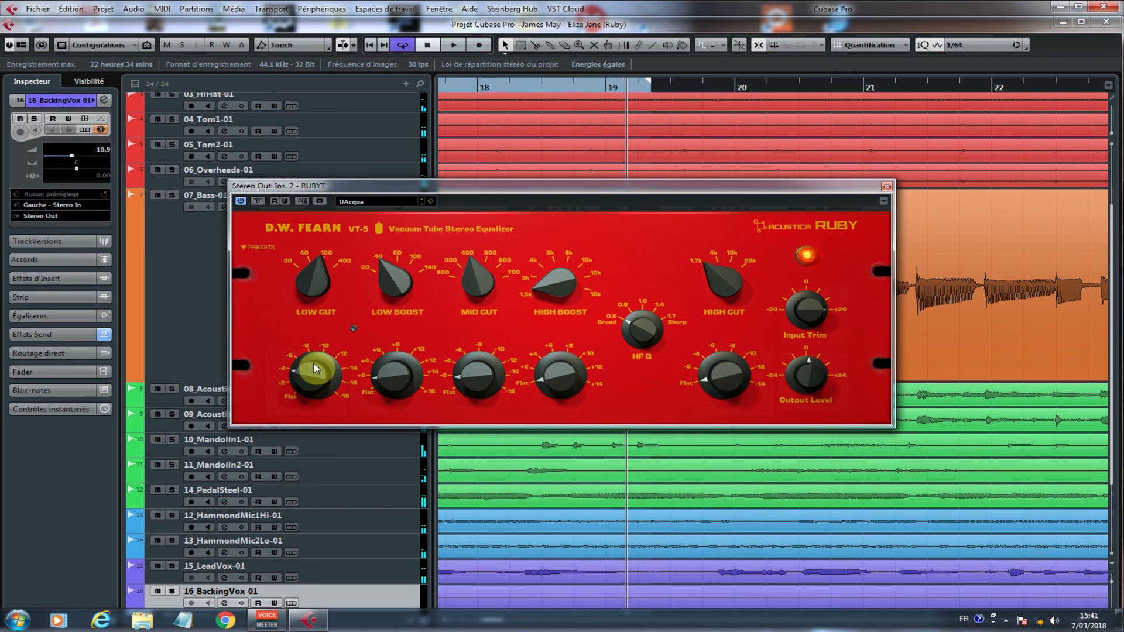
# Step: Set the Stereo Out equalizer's High Boost to 16k with a gain of about 4 while playing the loop, and stop playback
pyautogui.moveTo(544, 295); pyautogui.dragTo(564, 184)
pyautogui.press('space')
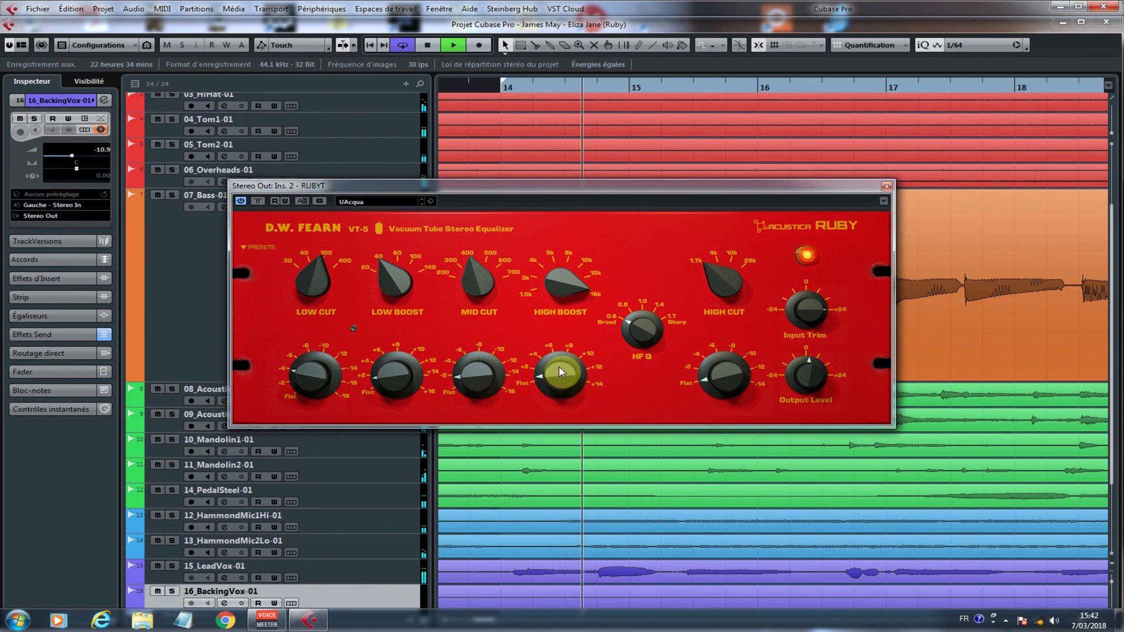
pyautogui.moveTo(559, 366); pyautogui.dragTo(557, 339)
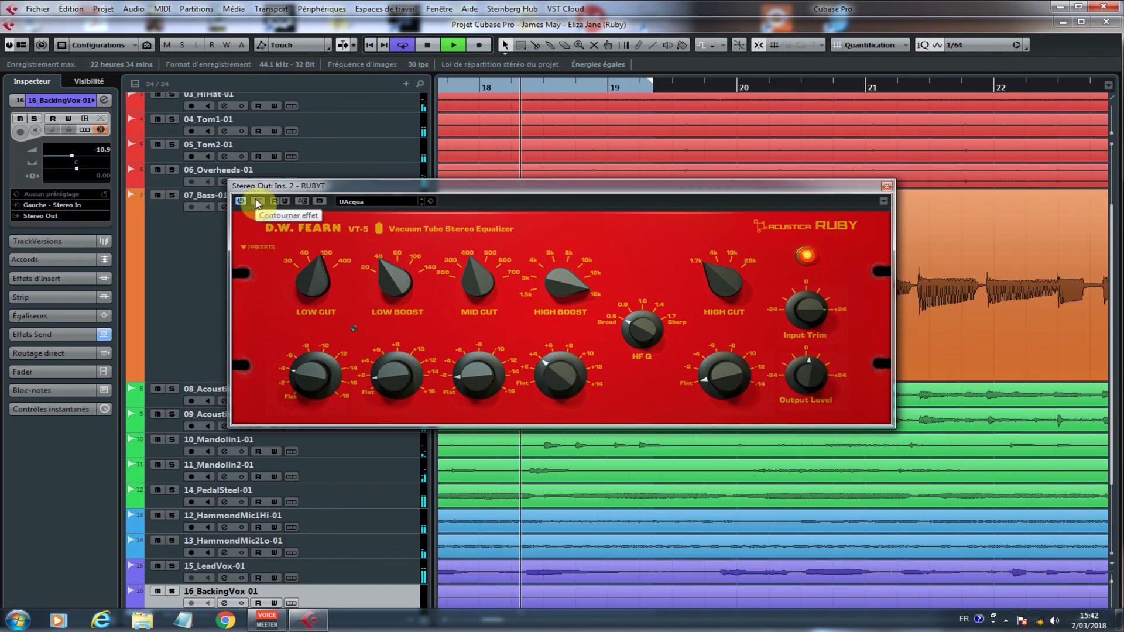
pyautogui.press('space')
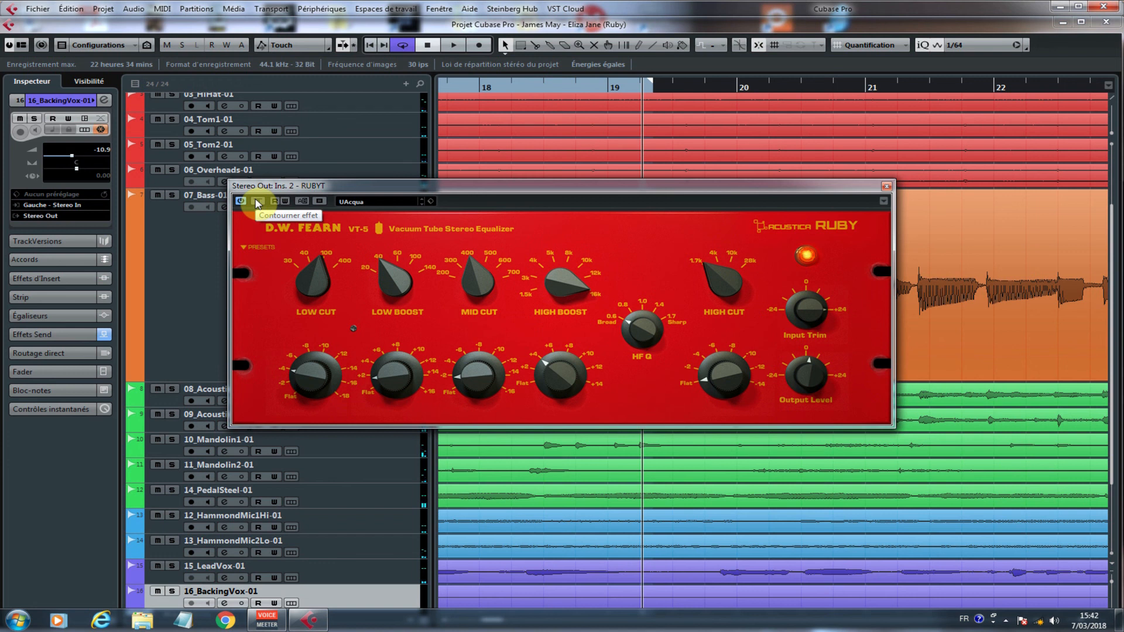
# Step: Compare the looped mix with the Stereo Out RUBYT bypassed and active, and leave the equalizer active
pyautogui.press('space')
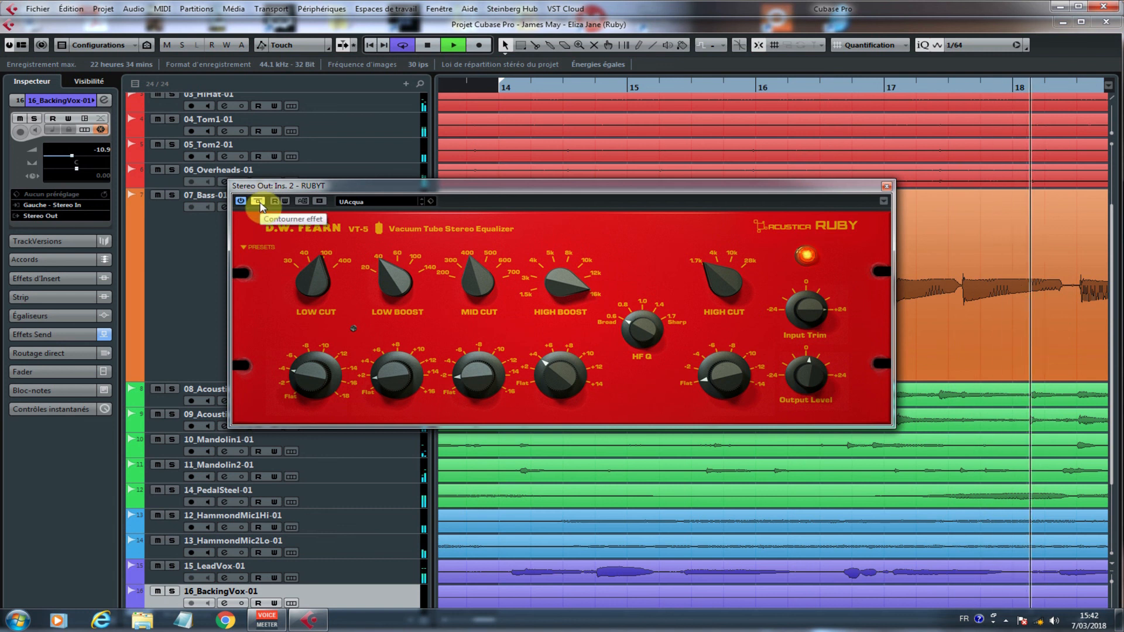
pyautogui.press('space')
pyautogui.press('space')
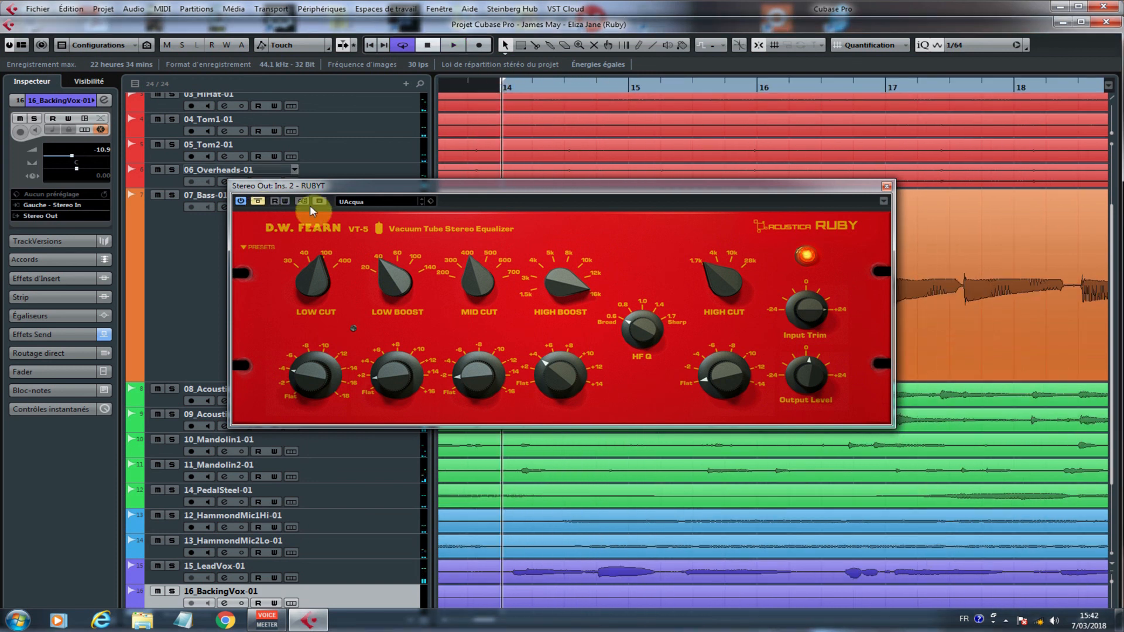
pyautogui.press('space')
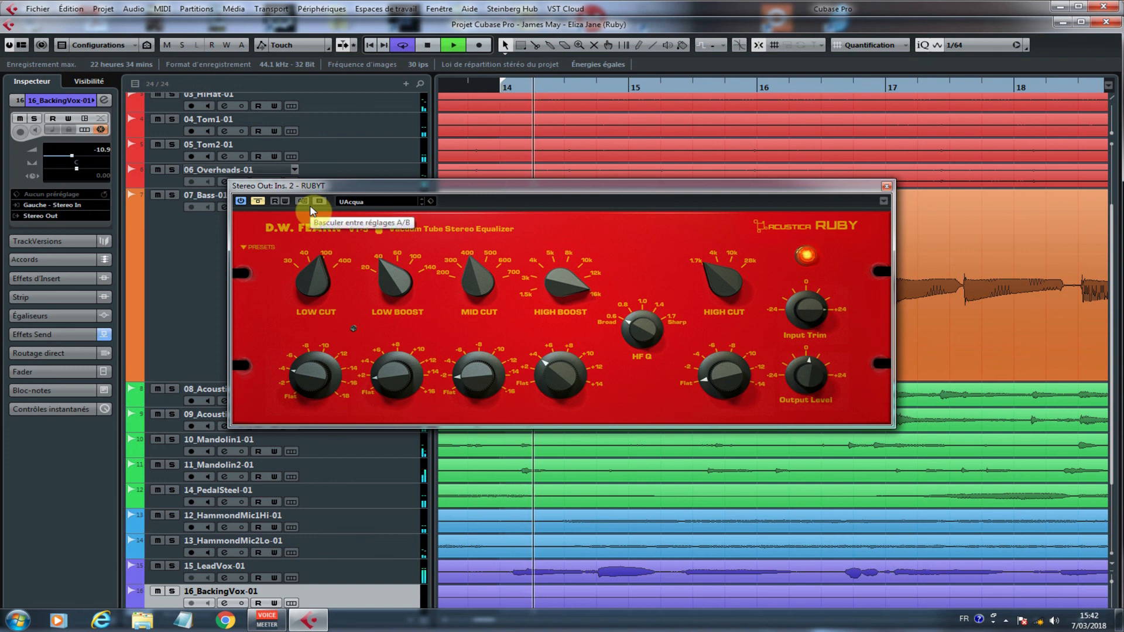
pyautogui.click(257, 202)
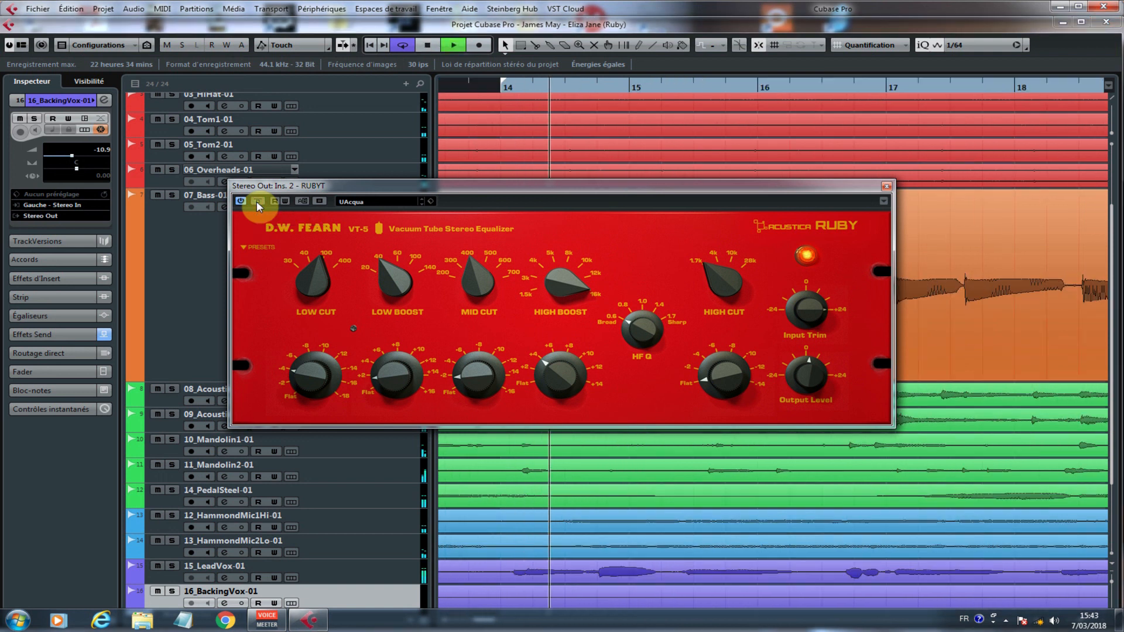